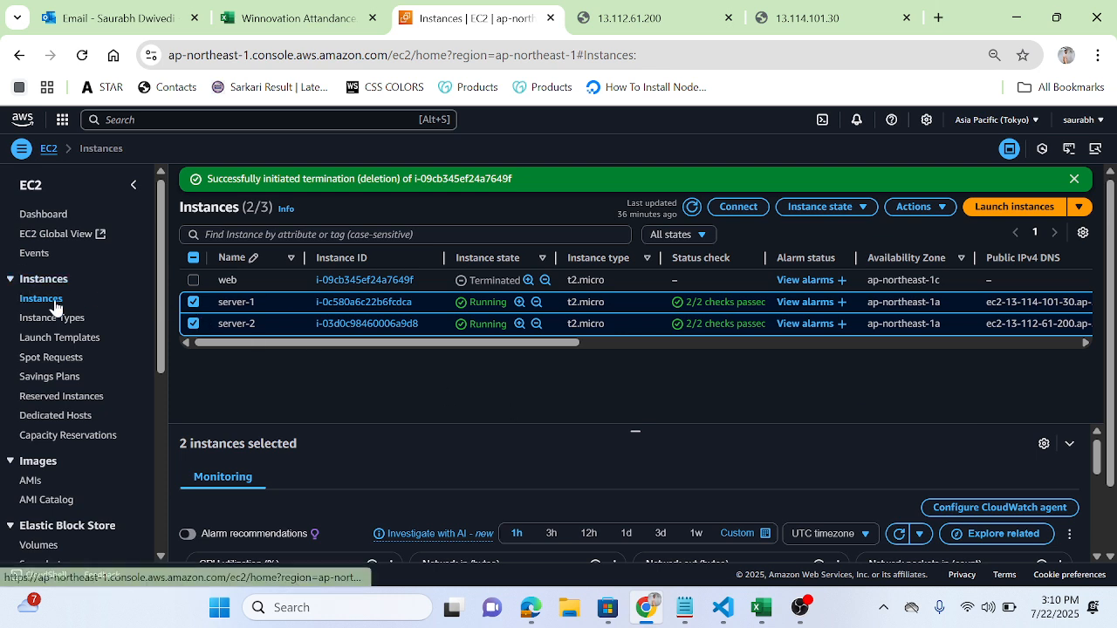
Check the web pages served at 13.112.61.200 and 13.114.101.30, and return to the EC2 instances list
left_click(629, 18)
left_click(815, 11)
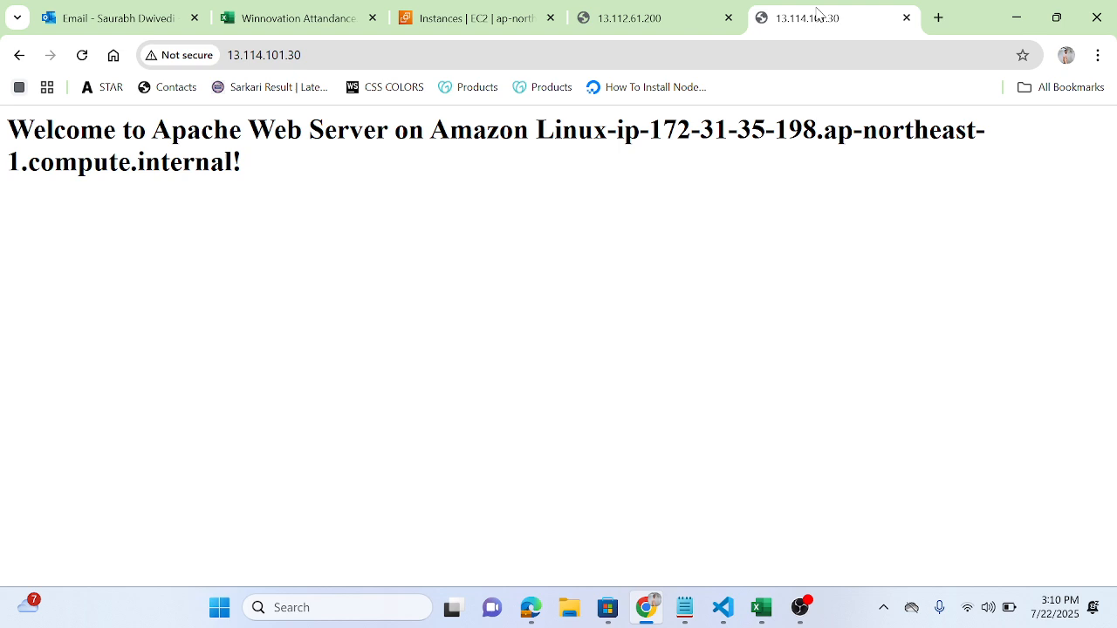
left_click(688, 8)
left_click(439, 7)
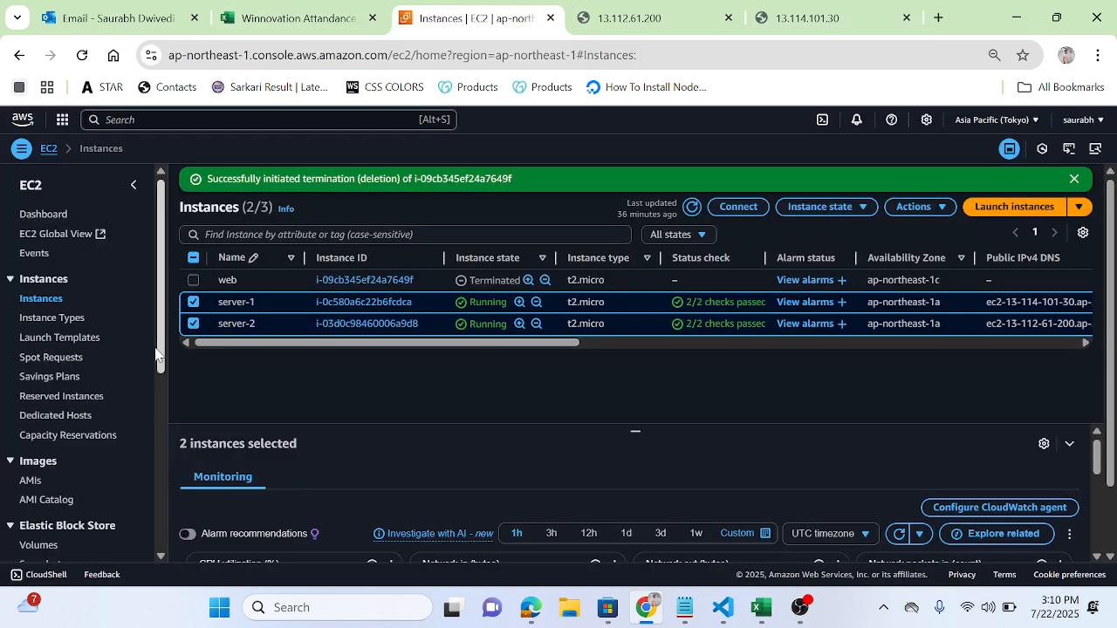
Start creating an Application Load Balancer from the EC2 load balancers page
left_click_drag(157, 353, 151, 446)
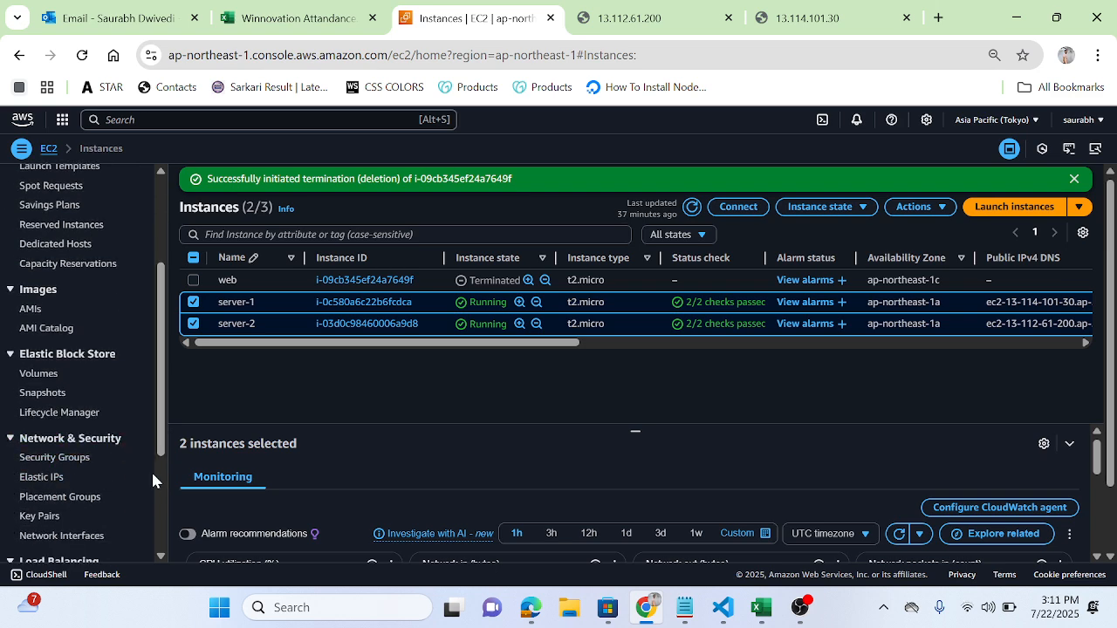
scroll(155, 474, "down", 3)
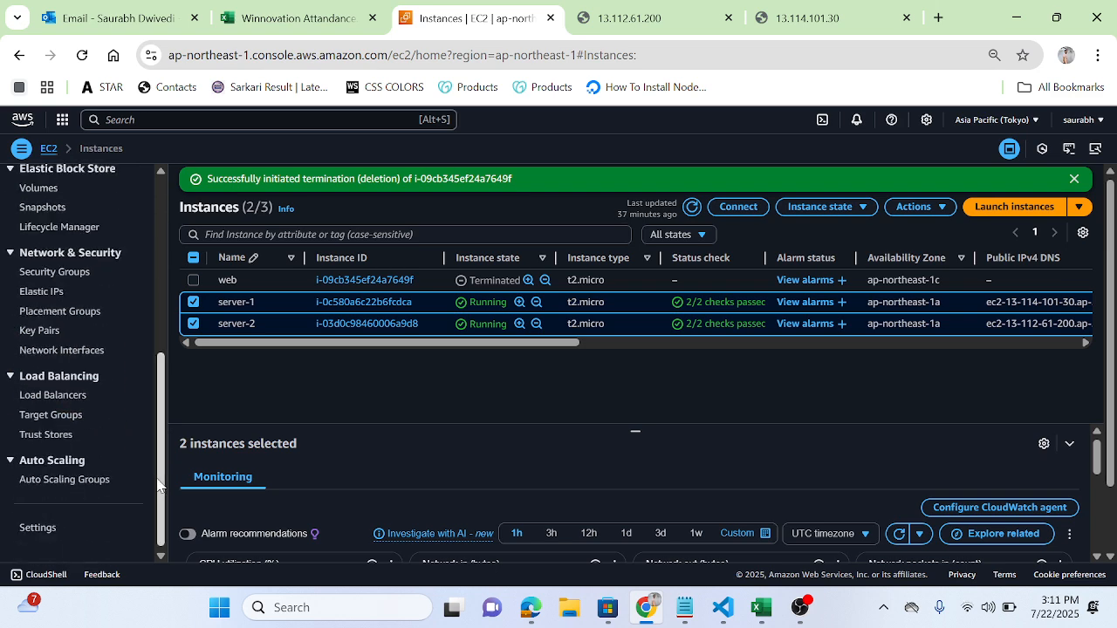
left_click(45, 396)
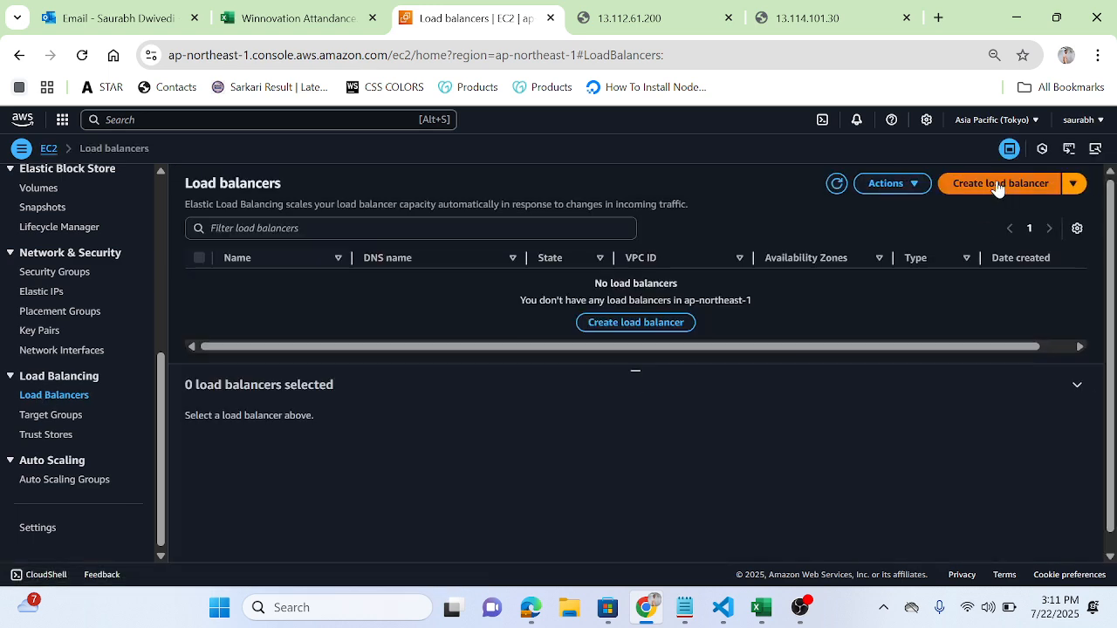
left_click(999, 185)
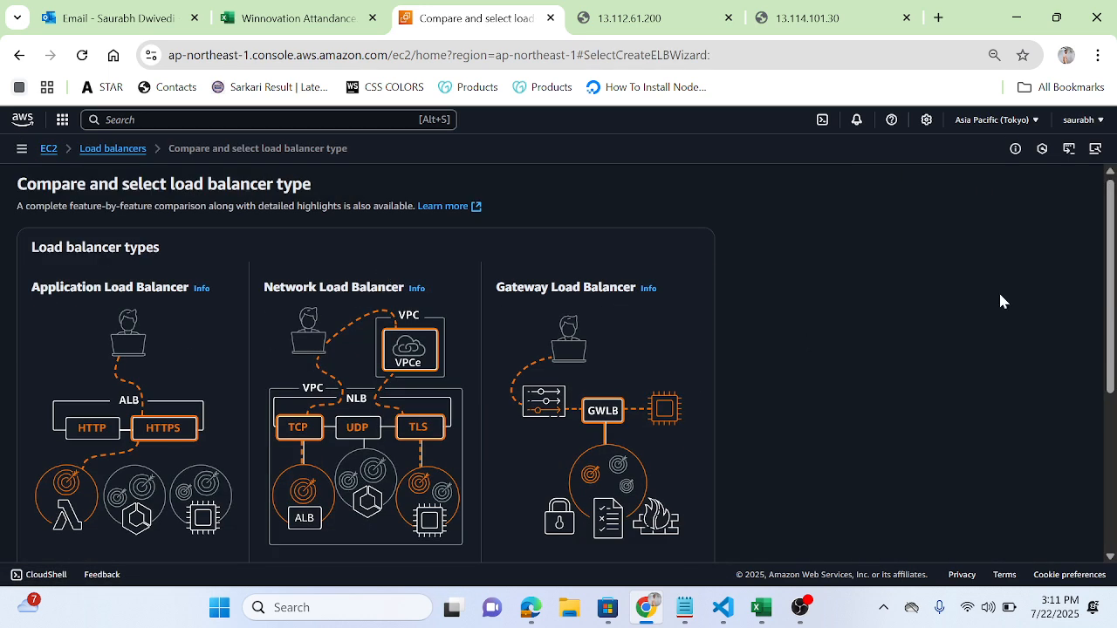
right_click(1111, 348)
left_click(773, 384)
left_click(1112, 460)
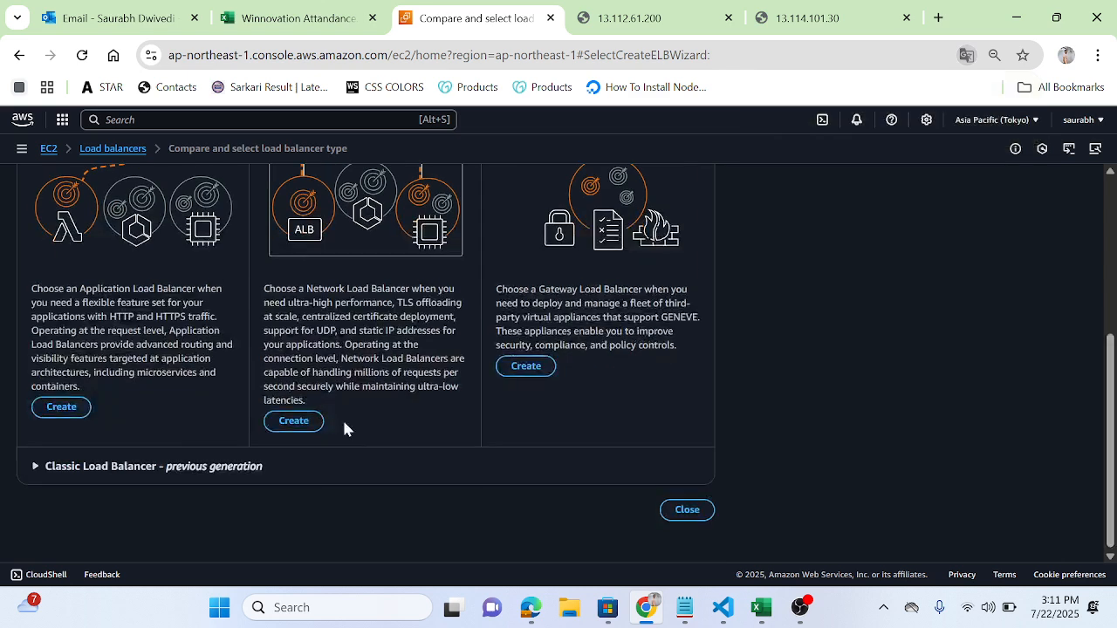
left_click(50, 408)
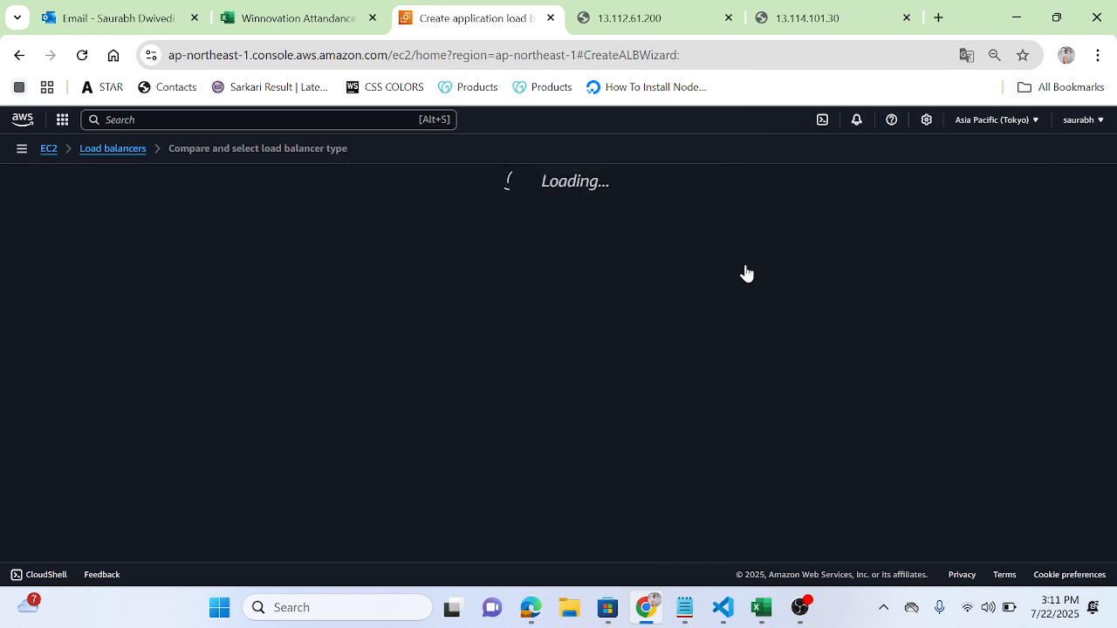
Name the load balancer new-server-lb and open the AWS console home in a new browser tab
left_click(128, 360)
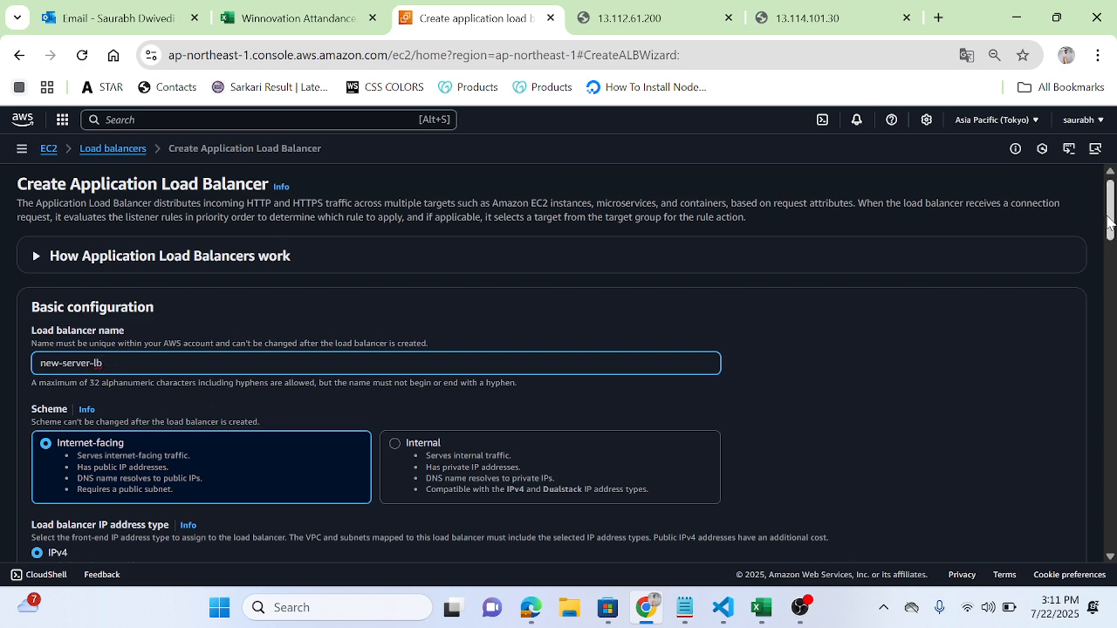
left_click_drag(1110, 218, 1114, 300)
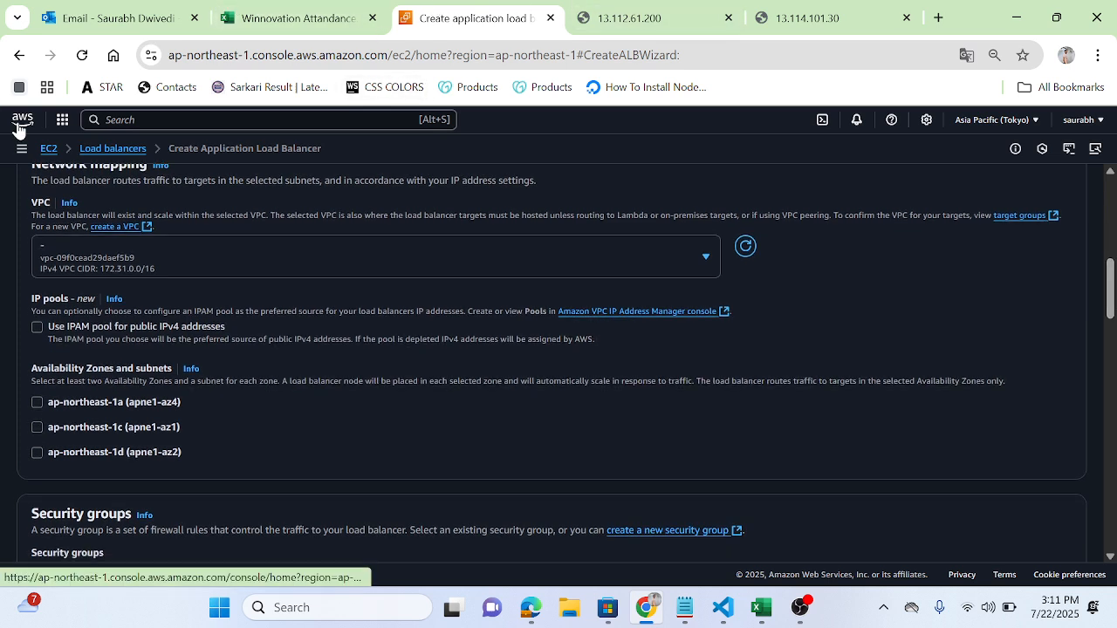
right_click(18, 125)
left_click(75, 148)
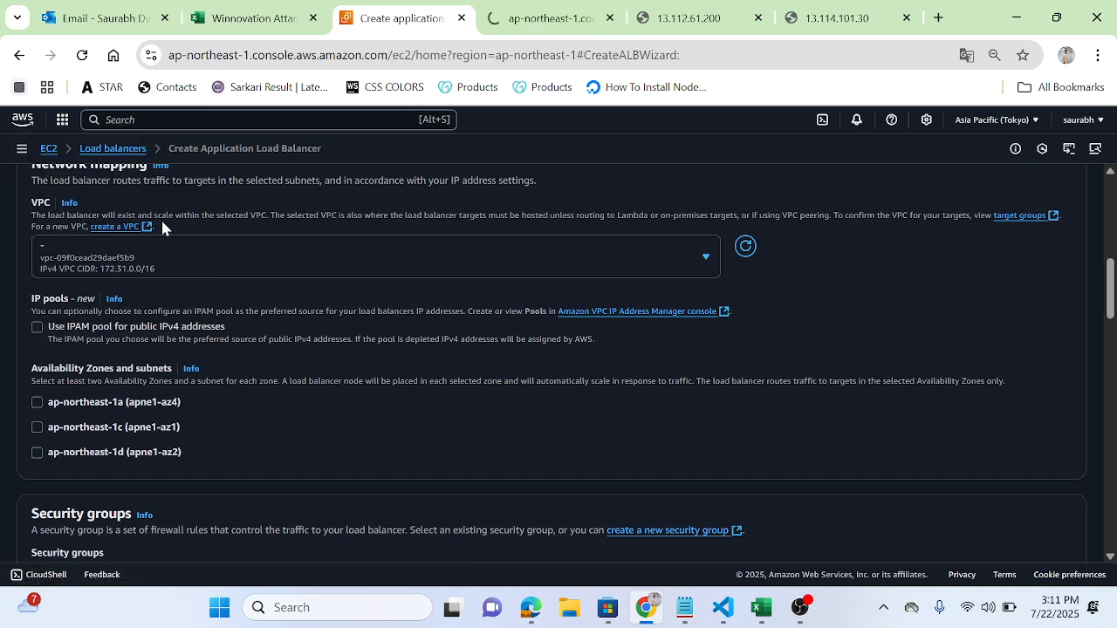
Enable the availability zones ap-northeast-1a, ap-northeast-1c and ap-northeast-1d for the load balancer
left_click(34, 403)
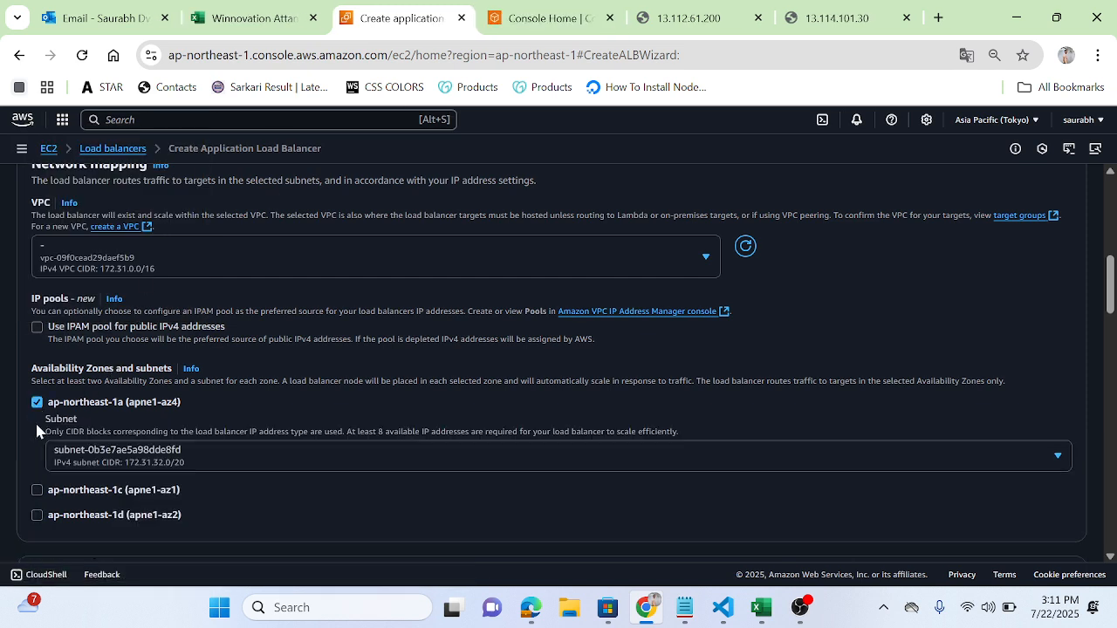
left_click(38, 493)
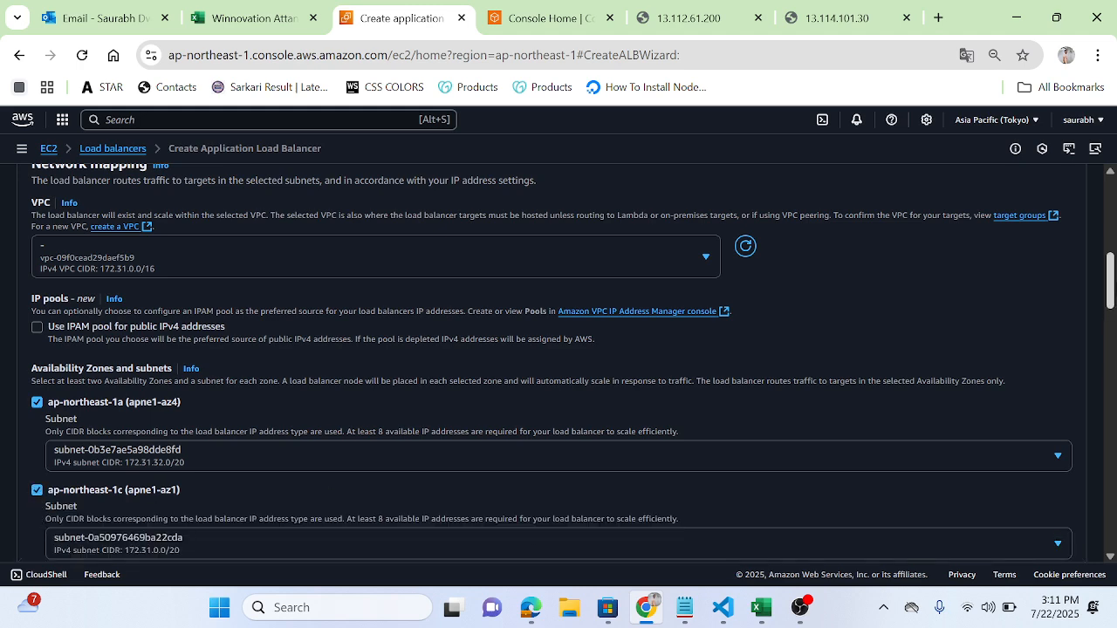
scroll(369, 259, "down", 3)
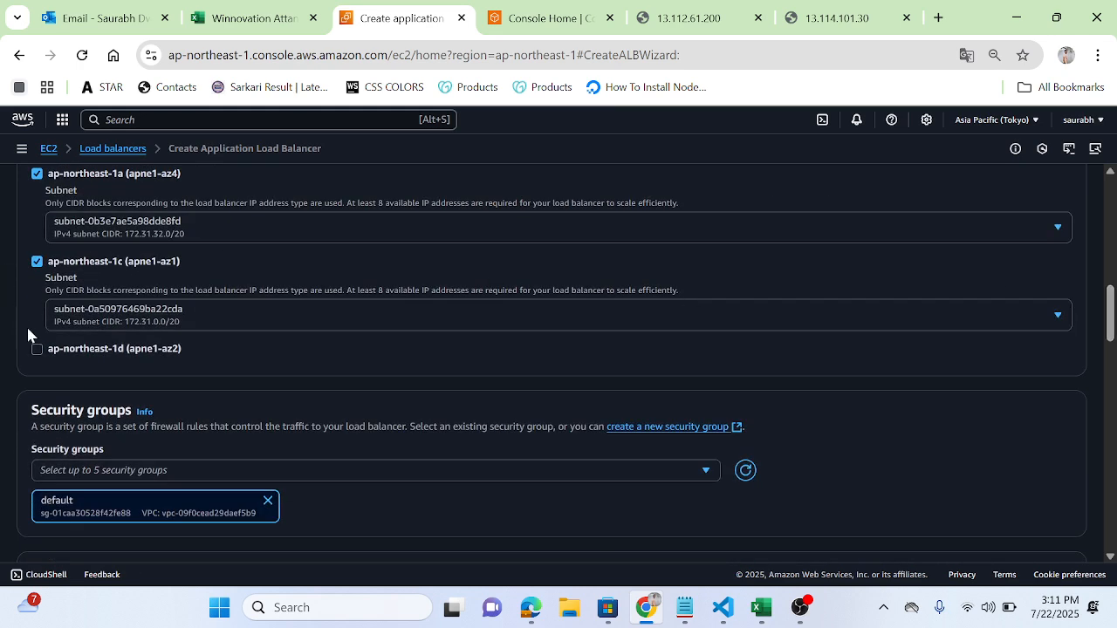
left_click(37, 349)
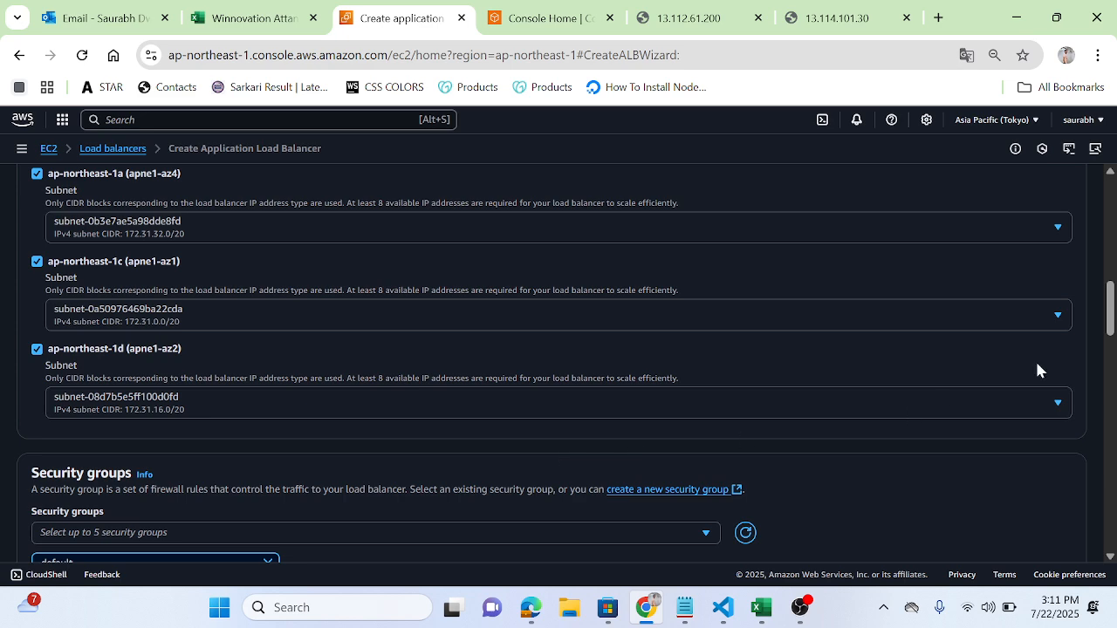
Add the server-sg security group to the load balancer alongside the default group
scroll(587, 392, "down", 2)
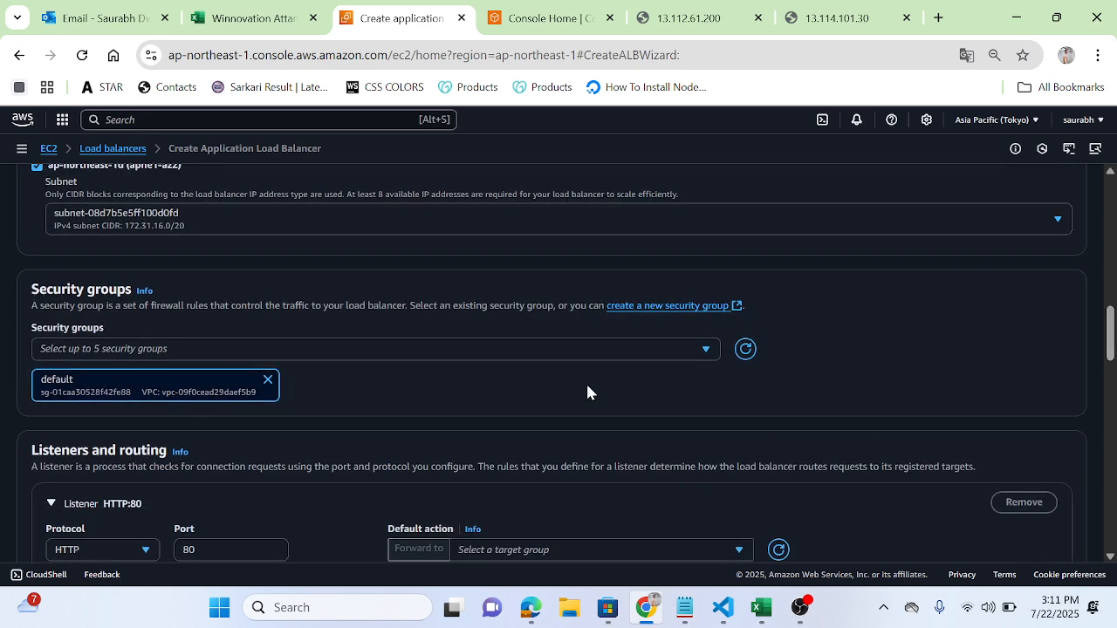
left_click(705, 349)
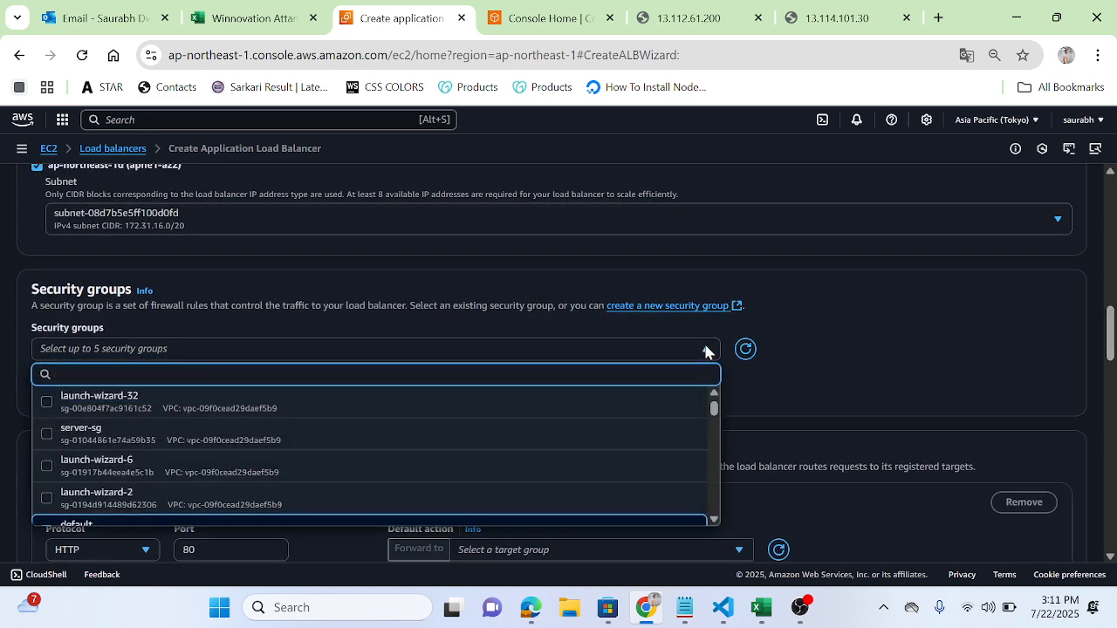
left_click(47, 433)
left_click(1064, 346)
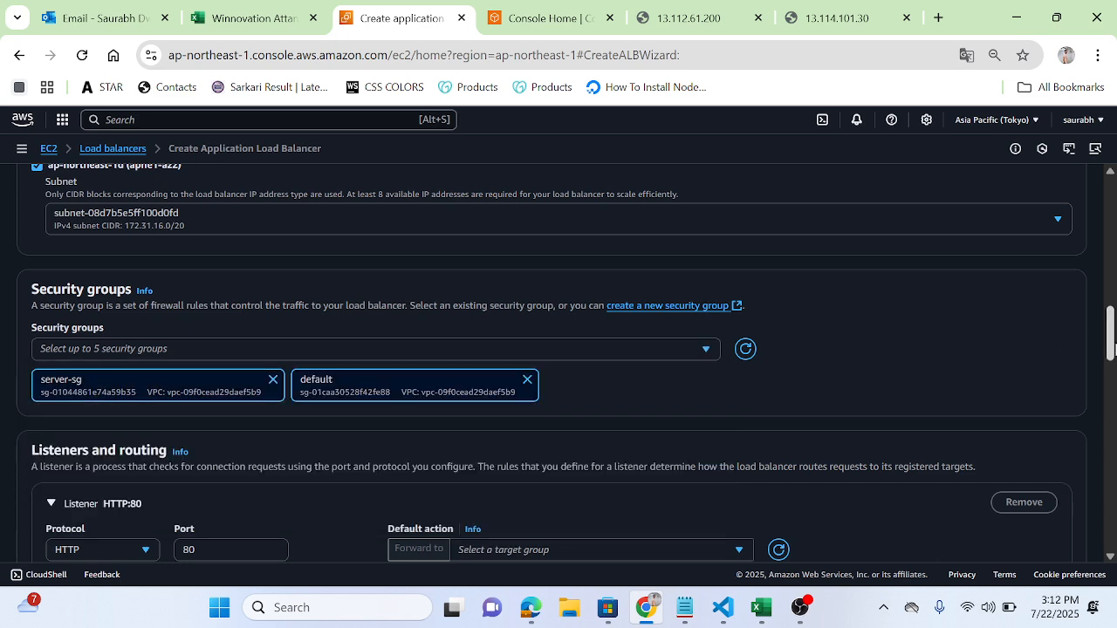
Start a new target group for the HTTP:80 listener's default action and name it server-Target
left_click_drag(1111, 342, 1112, 392)
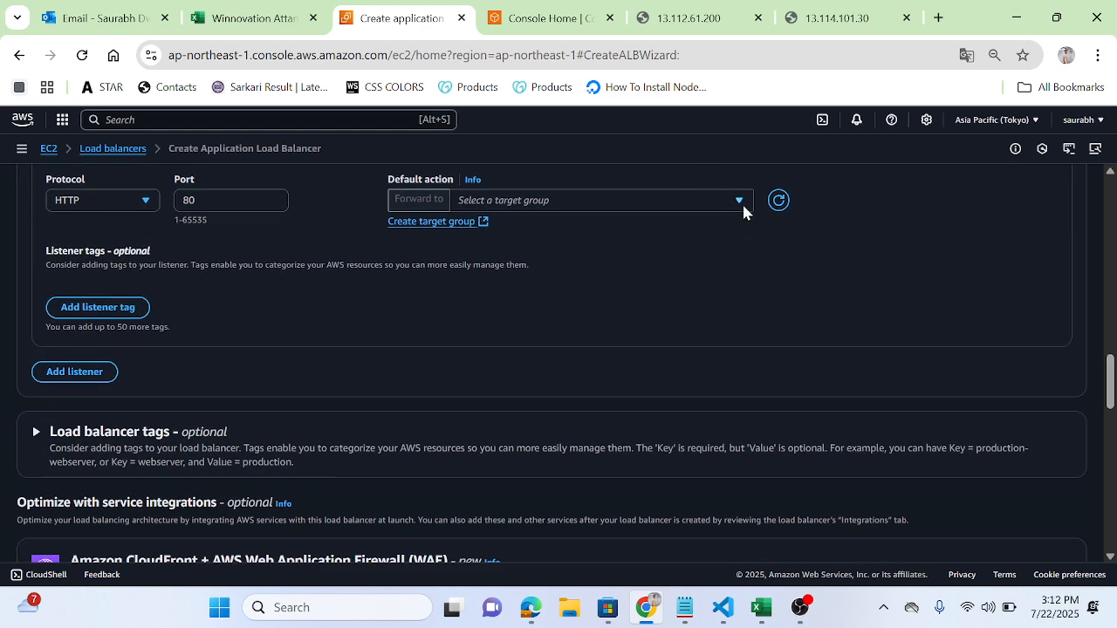
left_click(439, 224)
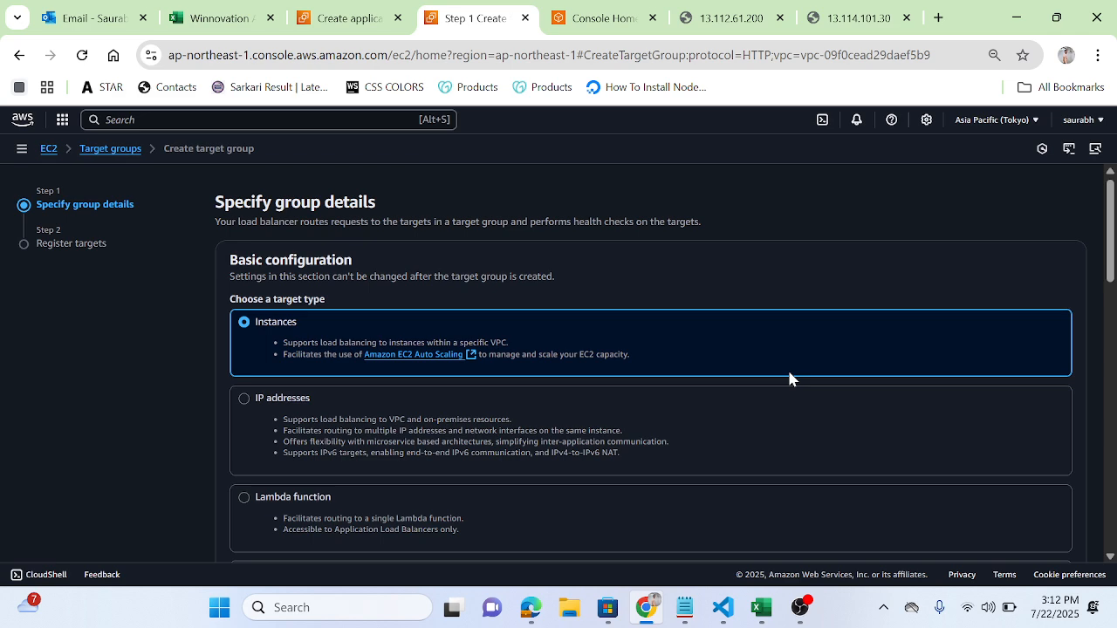
scroll(1101, 251, "down", 3)
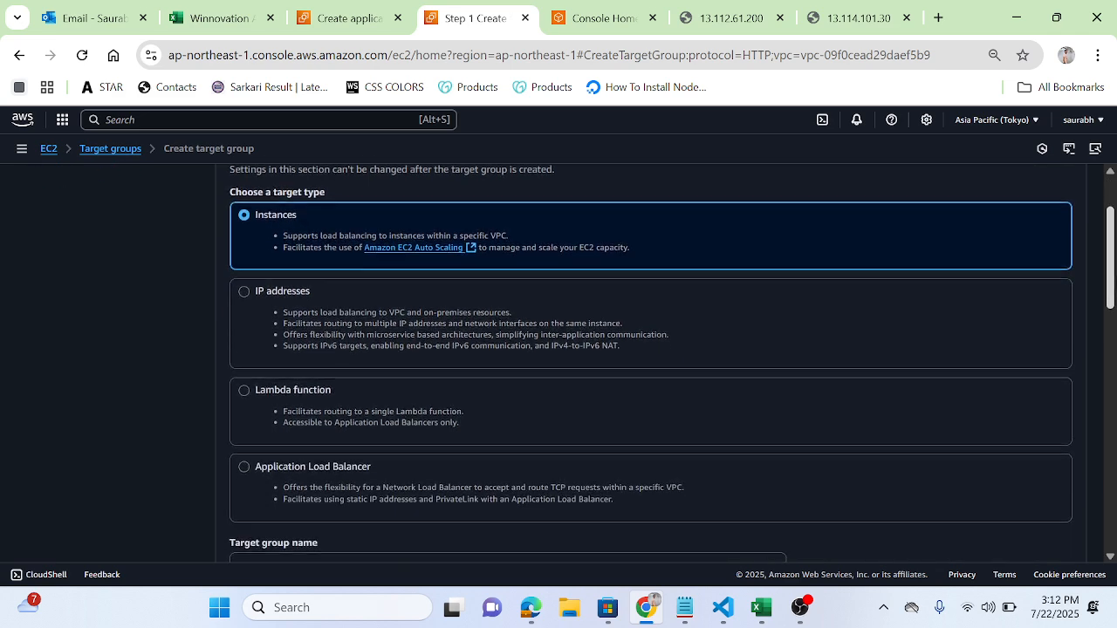
scroll(559, 349, "down", 1)
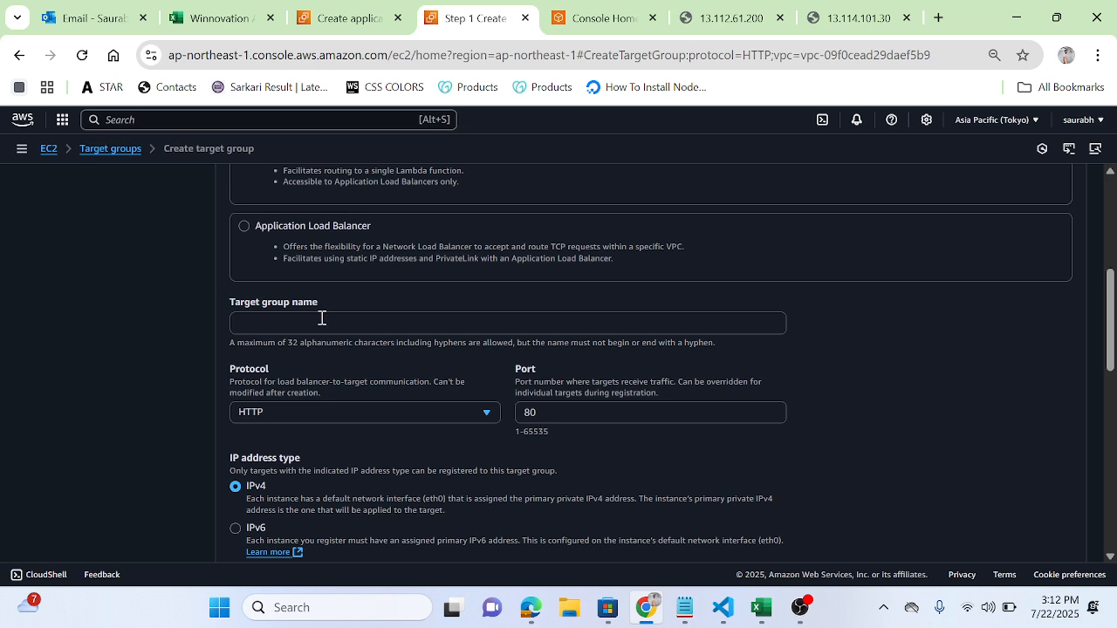
left_click(322, 401)
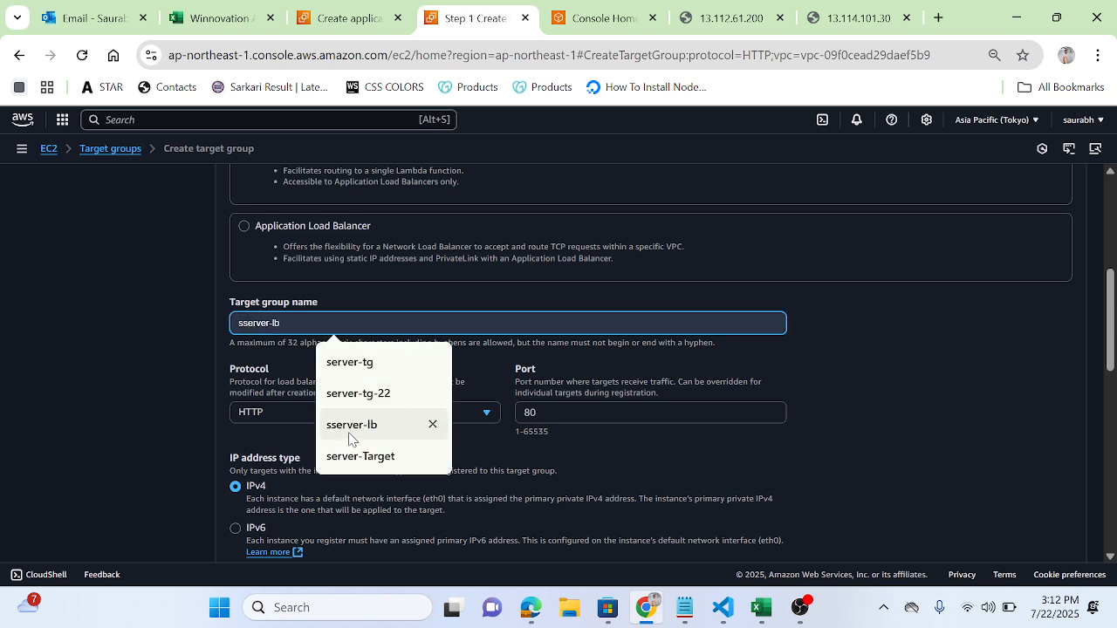
left_click(349, 466)
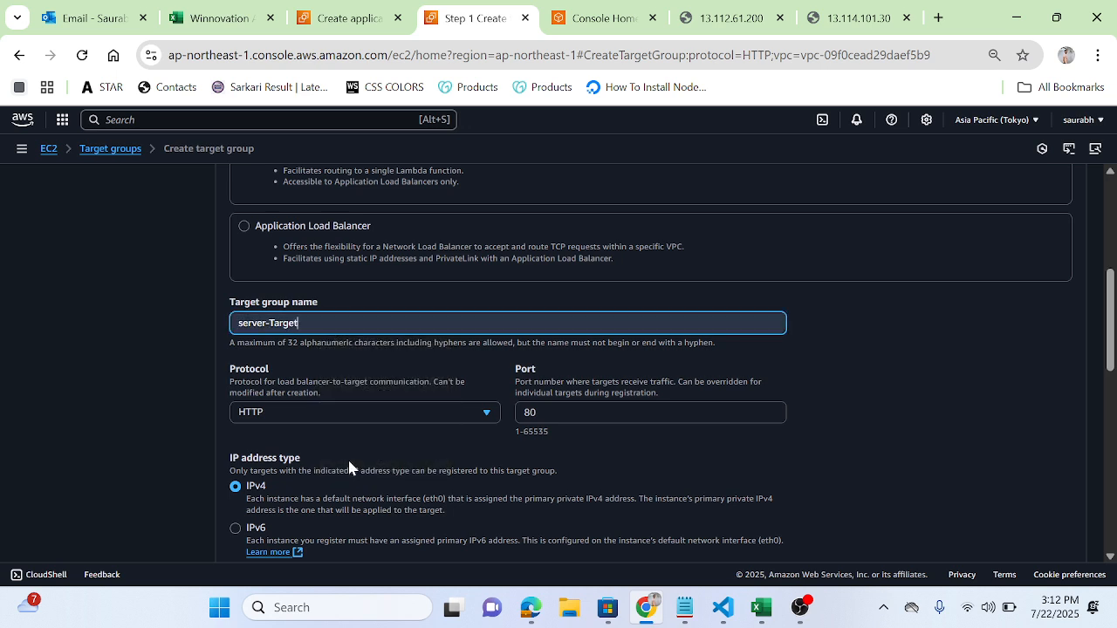
Keep the target group on HTTP port 80 and proceed to registering targets
left_click(266, 412)
left_click(633, 435)
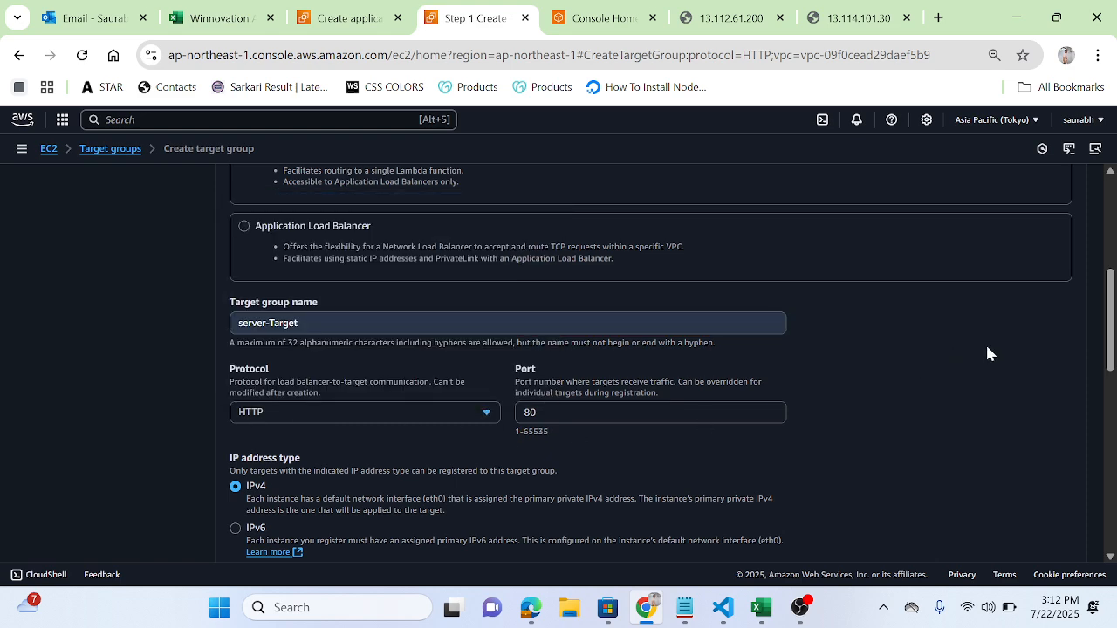
left_click_drag(1112, 338, 1113, 515)
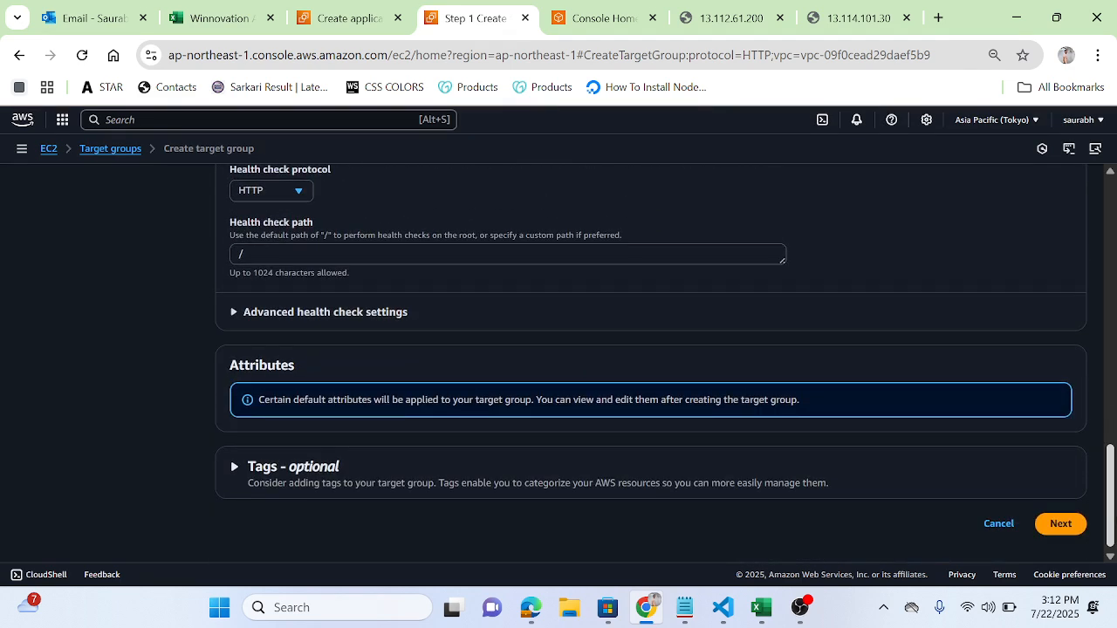
left_click(1062, 524)
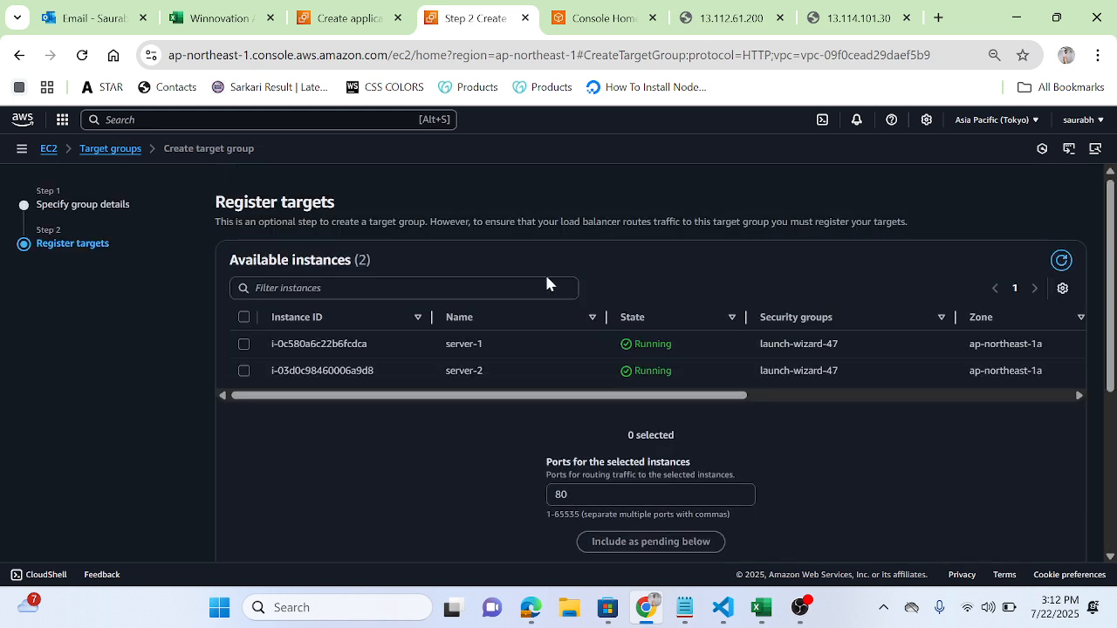
Select server-1 and server-2 and create the target group, continuing with pending targets only
left_click(243, 317)
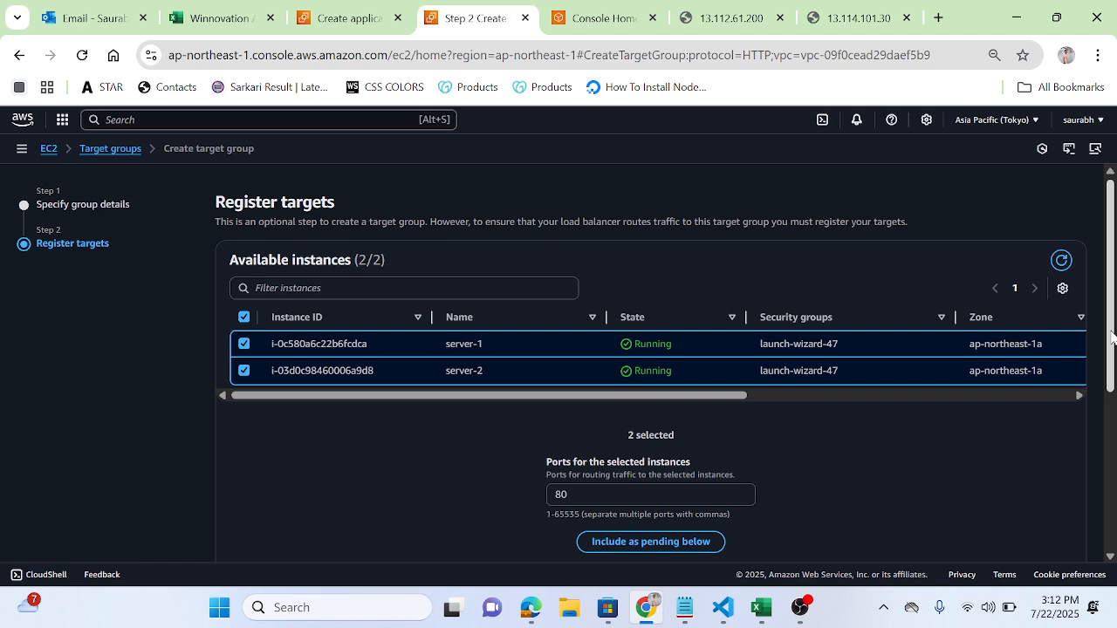
scroll(1112, 335, "down", 4)
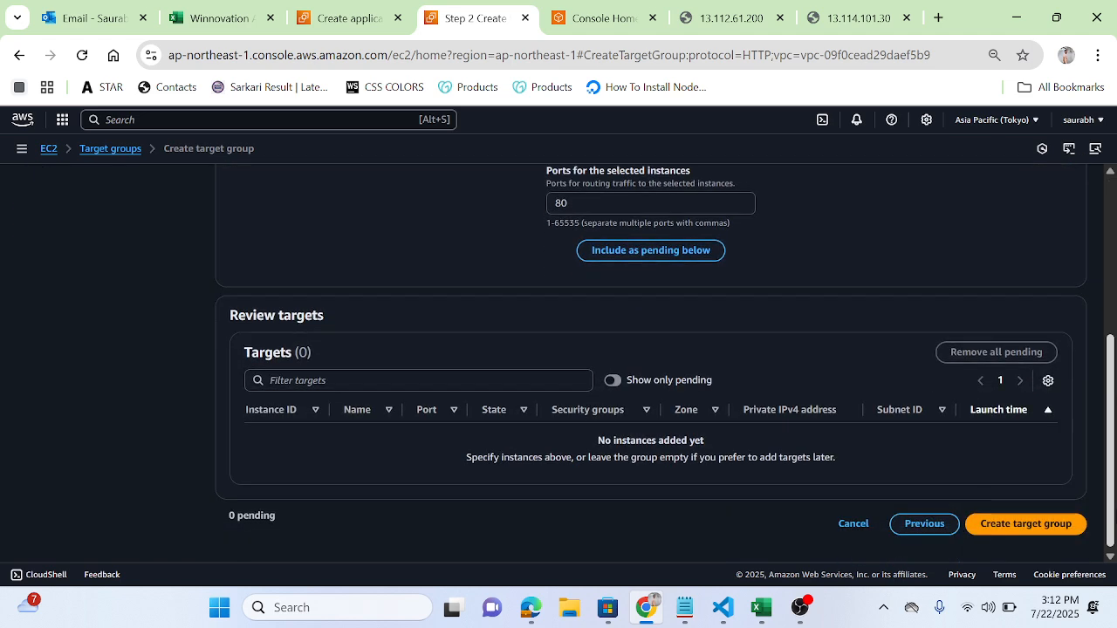
left_click(1001, 524)
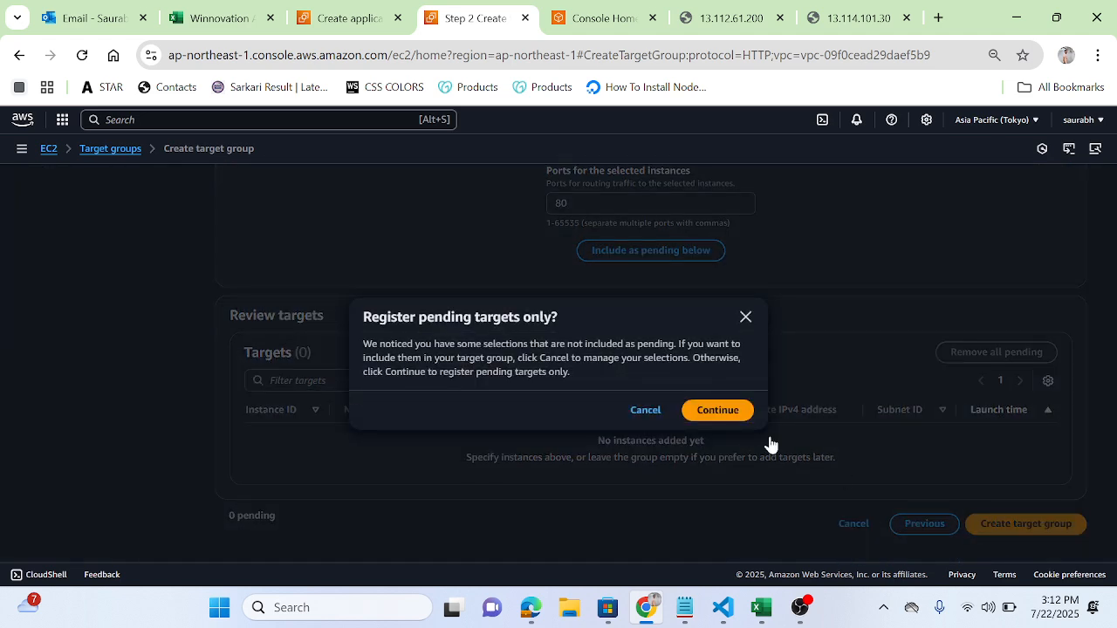
left_click(718, 410)
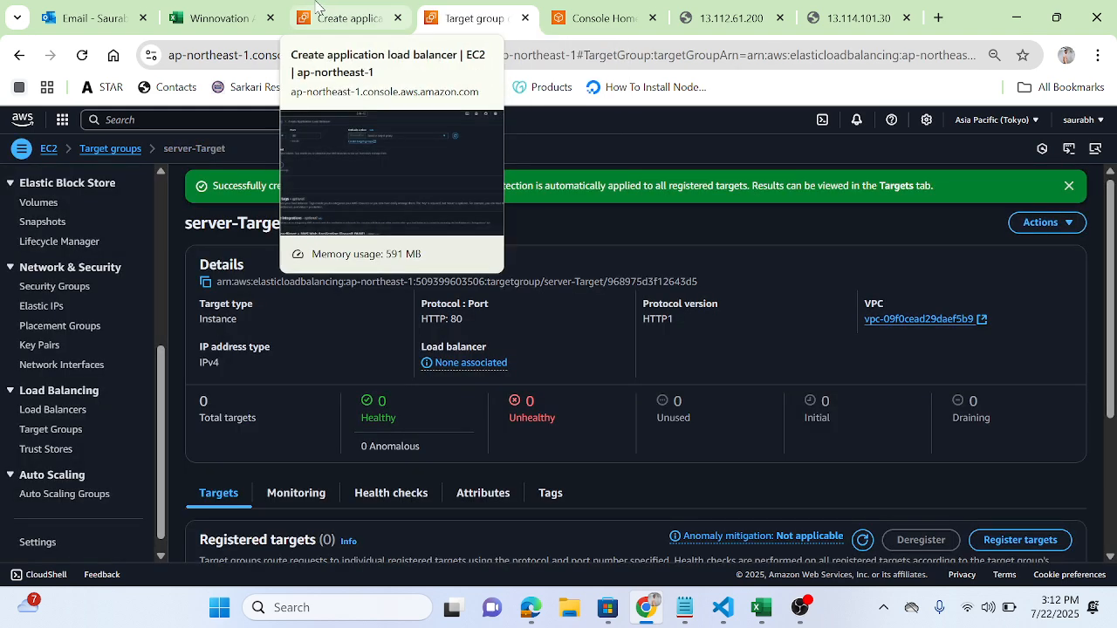
Register server-1 and server-2 on port 80 as targets of the server-Target group
left_click(353, 11)
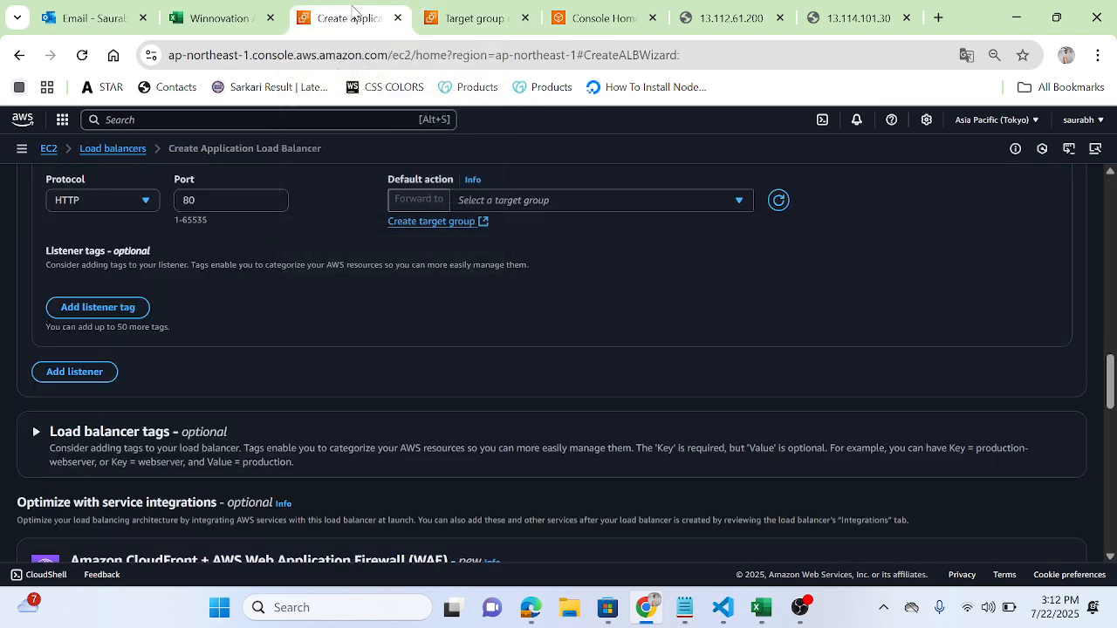
left_click(471, 15)
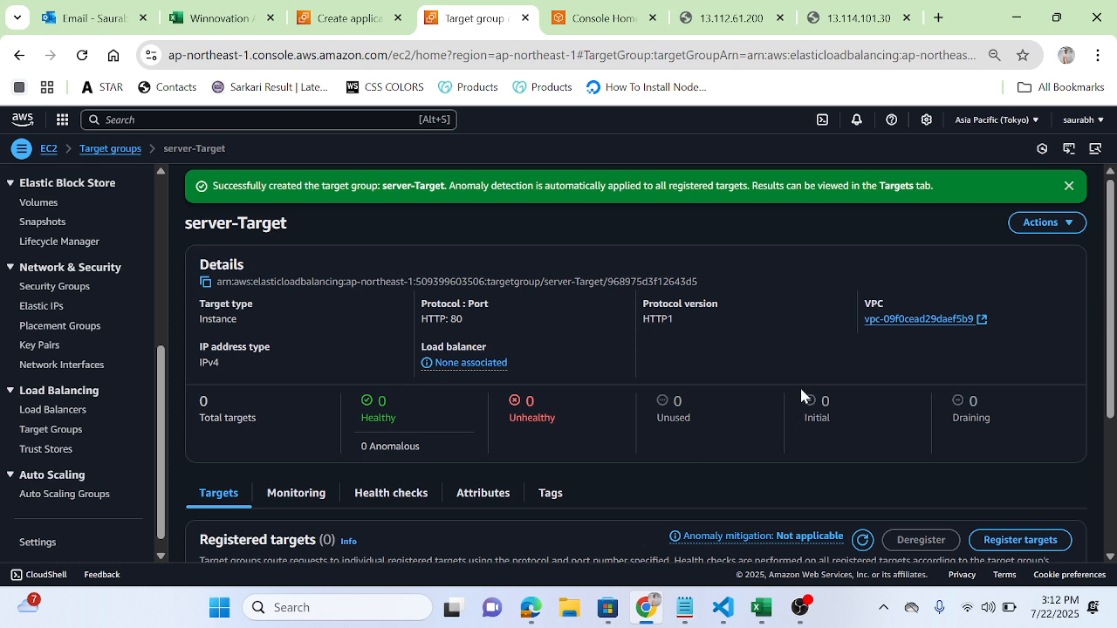
left_click(85, 57)
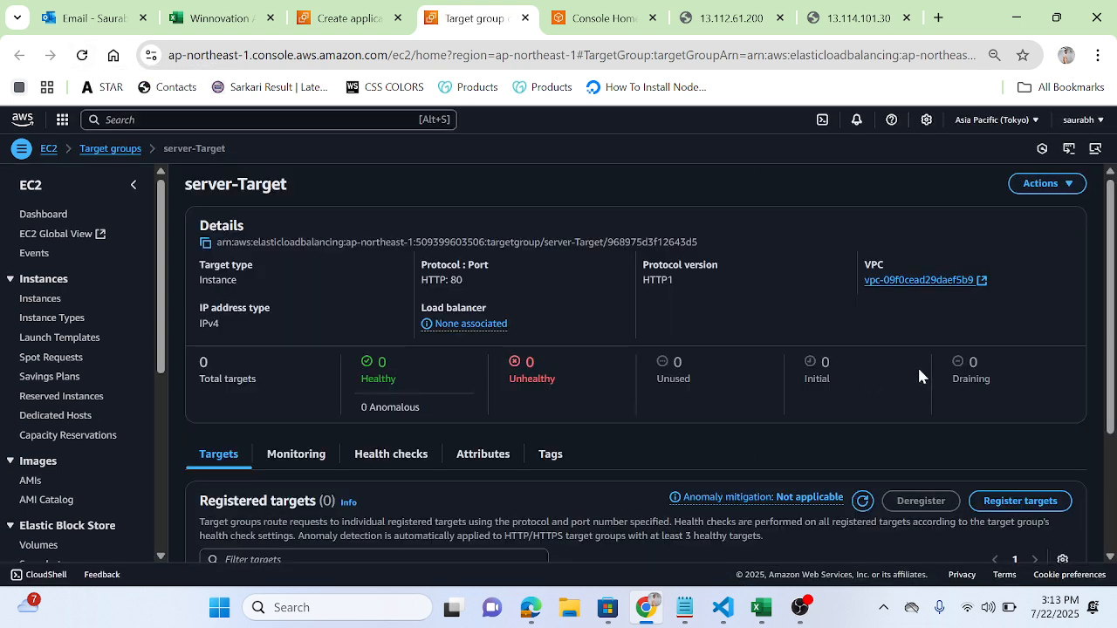
mouse_move(1112, 288)
left_mouse_down()
mouse_move(1111, 404)
mouse_move(1112, 284)
left_mouse_up()
left_click(1030, 506)
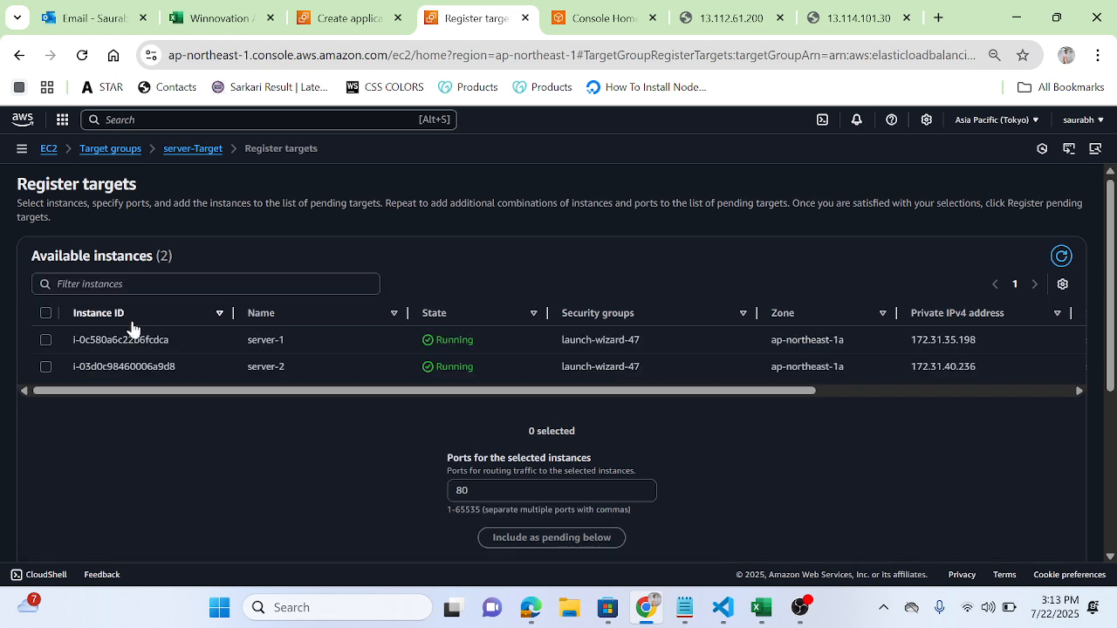
left_click(45, 312)
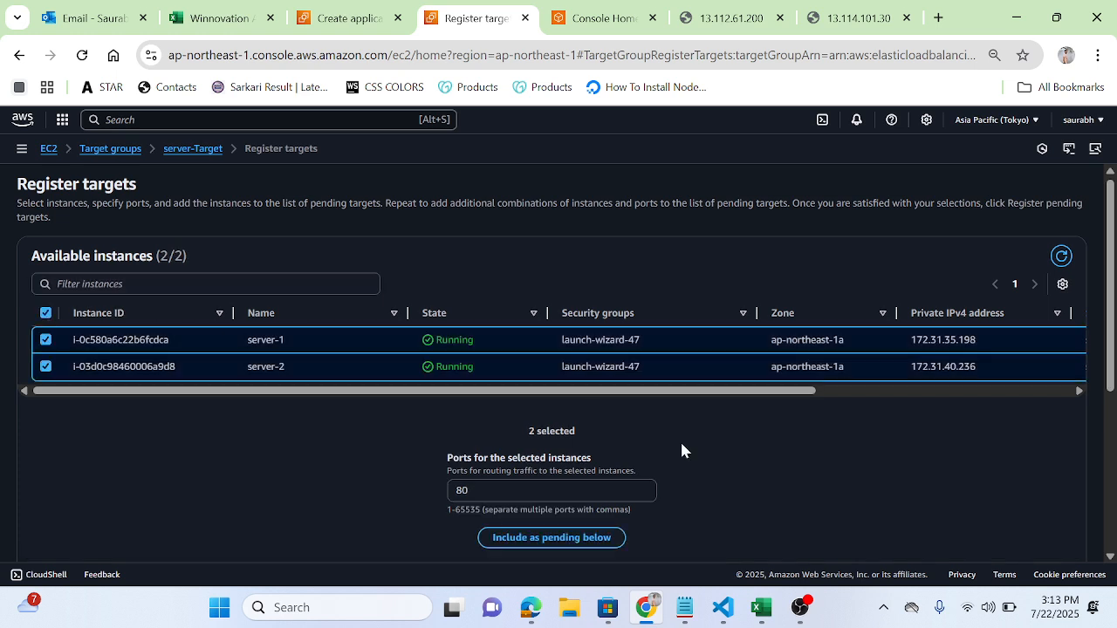
left_click(549, 535)
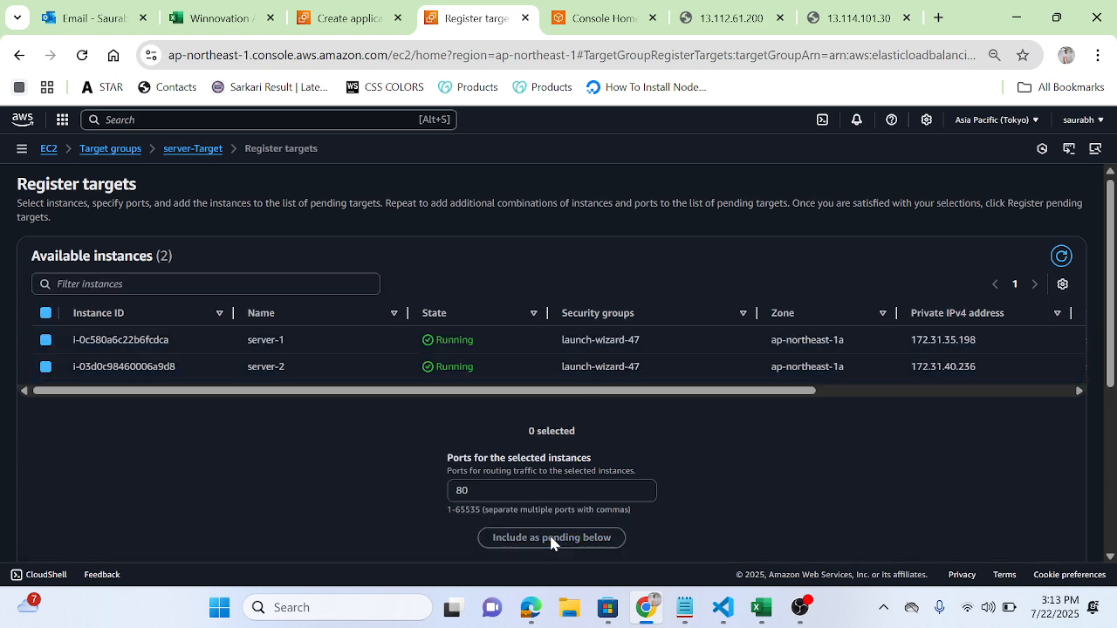
scroll(549, 533, "down", 3)
left_click(982, 525)
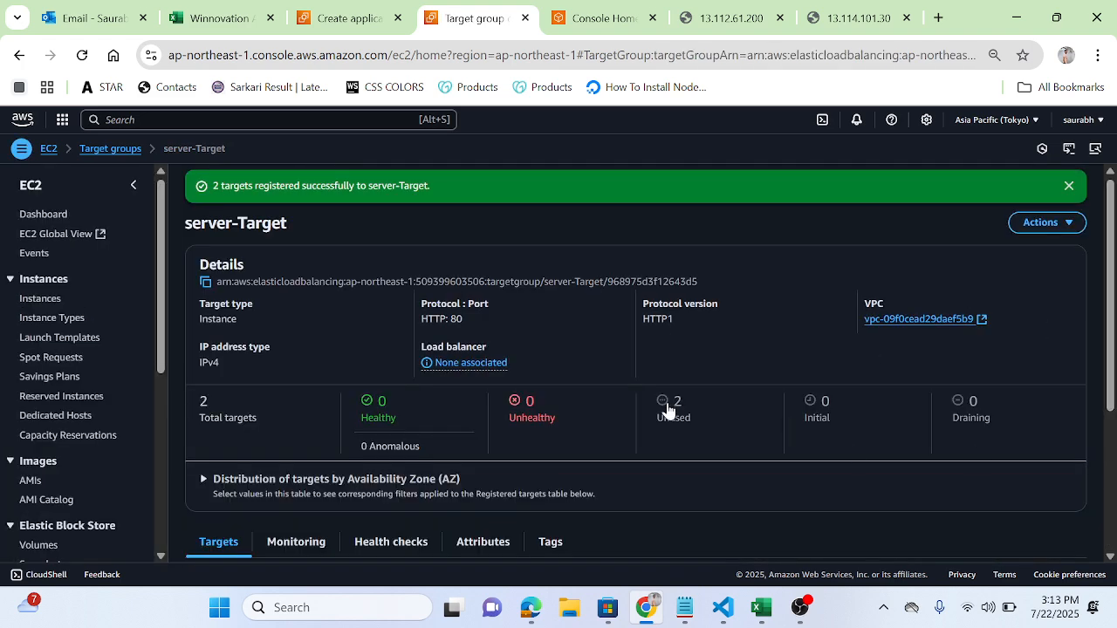
double_click(675, 402)
scroll(165, 345, "down", 1)
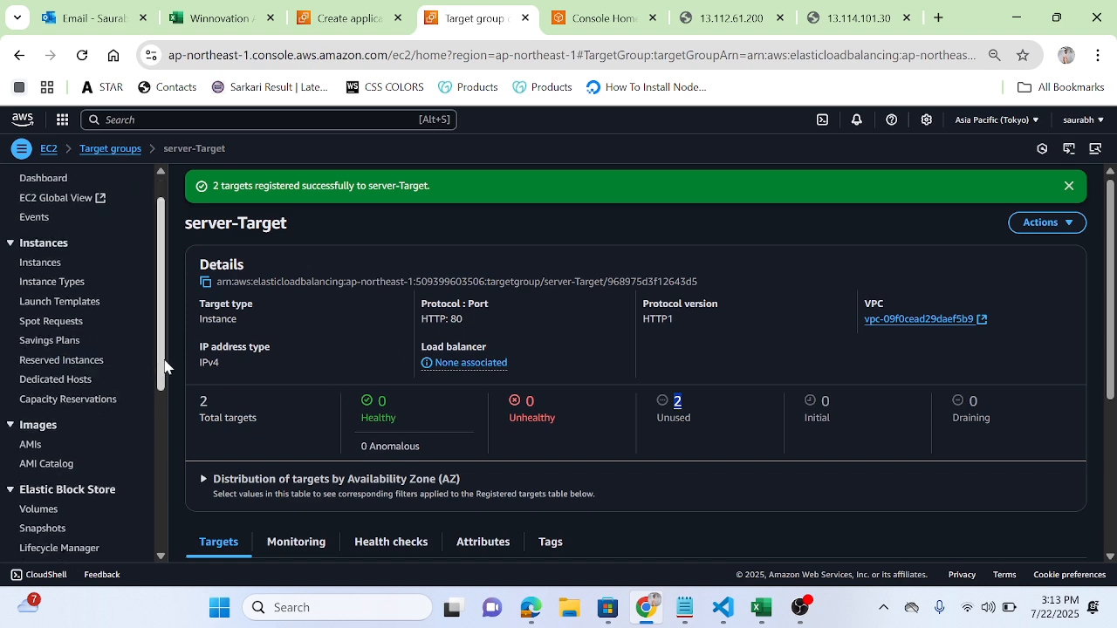
Refresh the listener's target groups, set the HTTP:80 default action to forward to server-Target, and create the load balancer
left_click(339, 10)
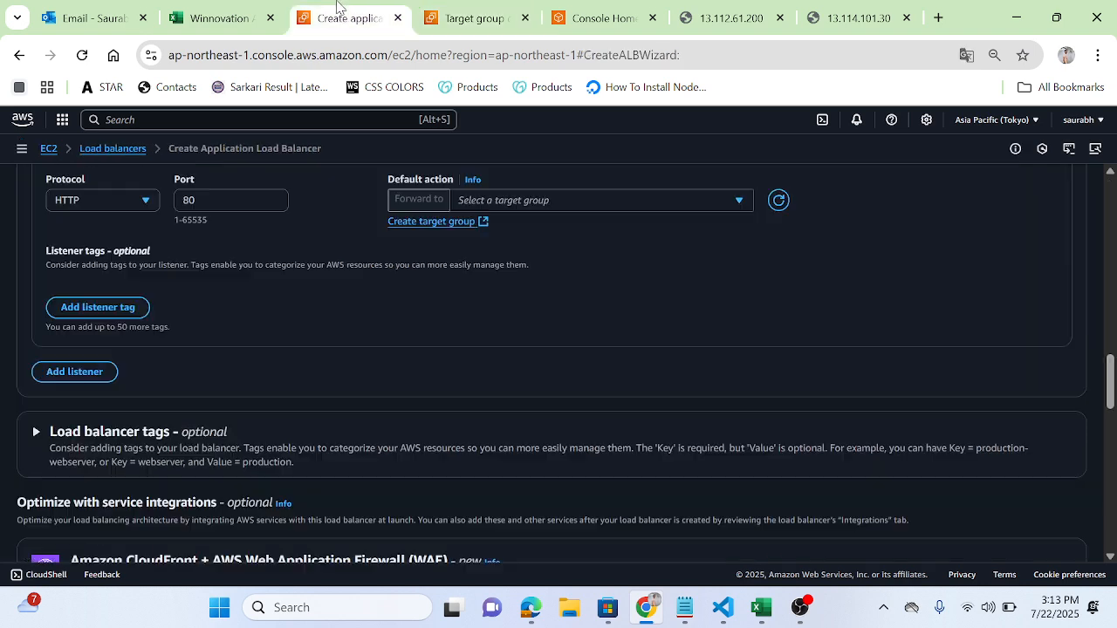
left_click(739, 203)
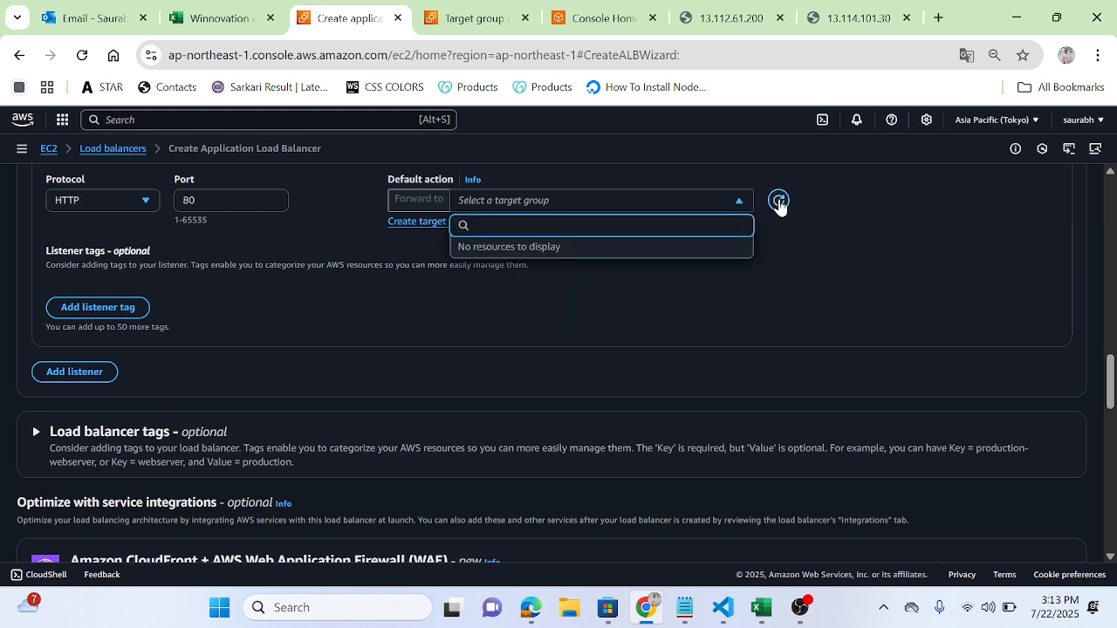
left_click(778, 200)
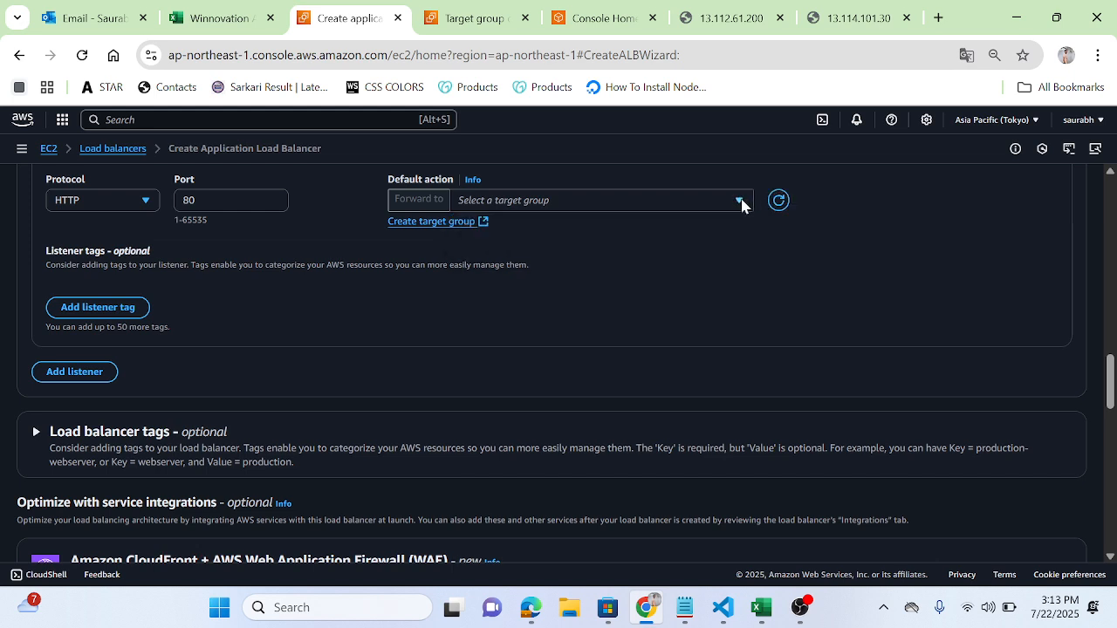
left_click(739, 201)
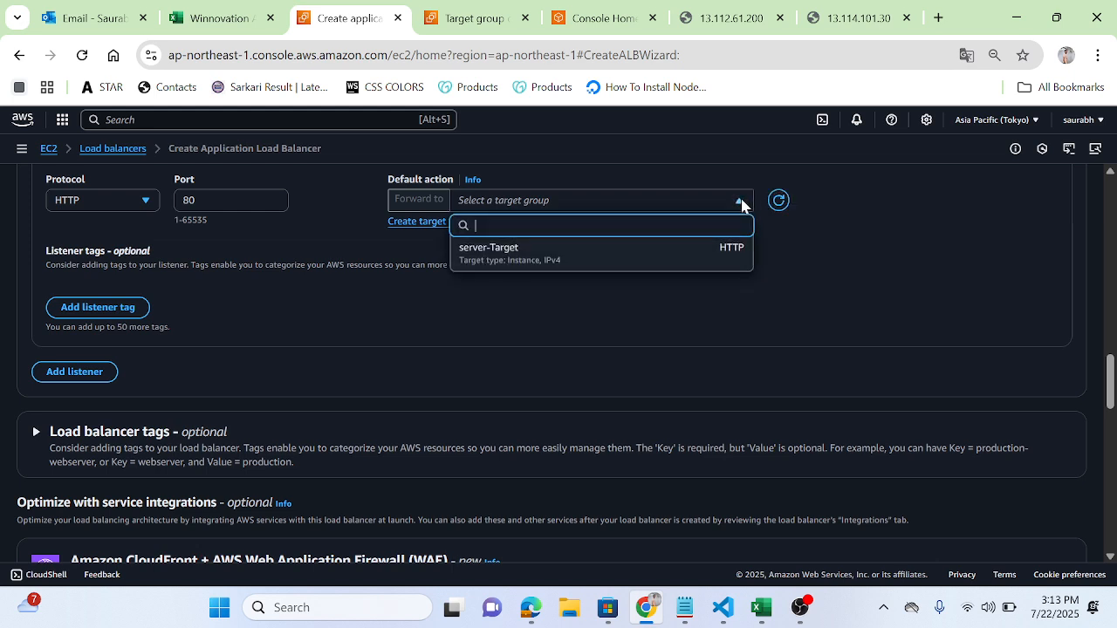
left_click(490, 253)
left_click_drag(1110, 384, 1110, 520)
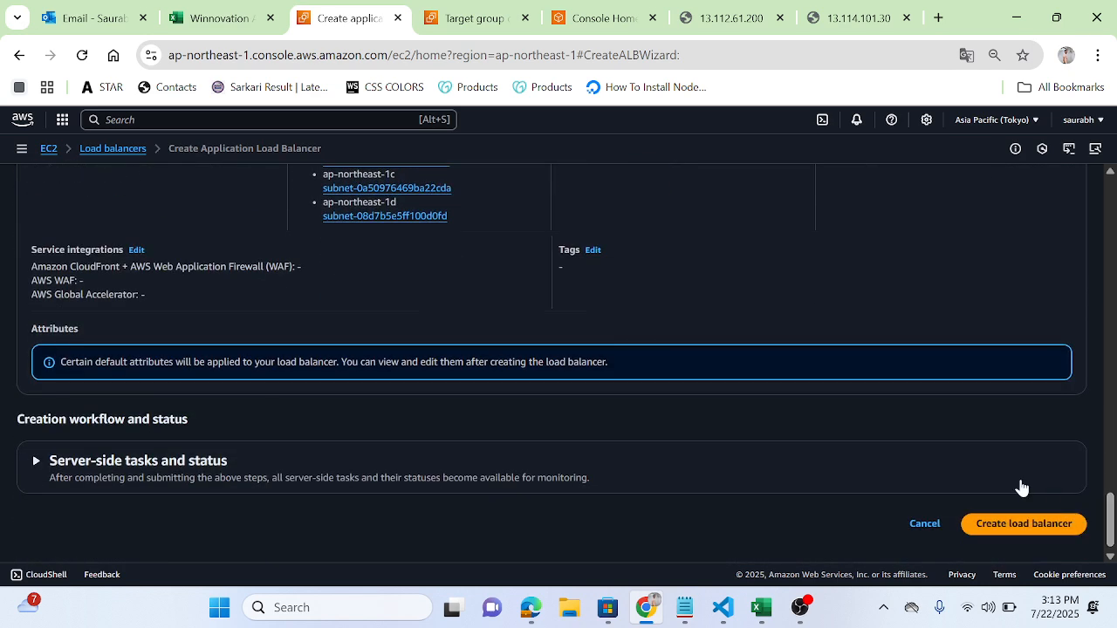
left_click(995, 526)
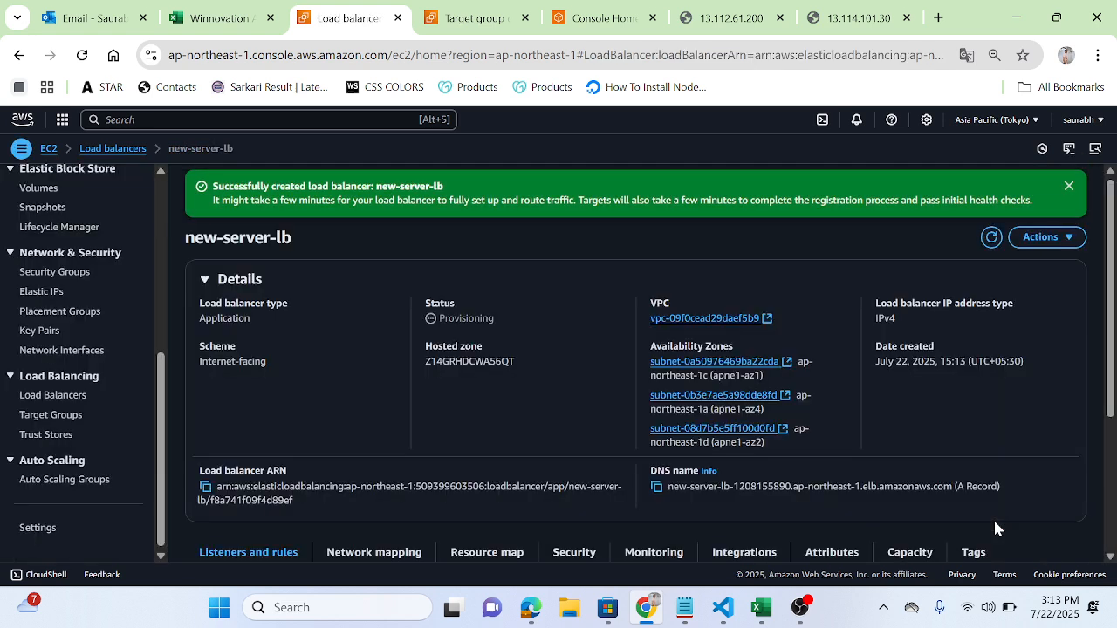
Copy the DNS name of new-server-lb and load it in a new browser tab
left_click(657, 487)
left_click(937, 18)
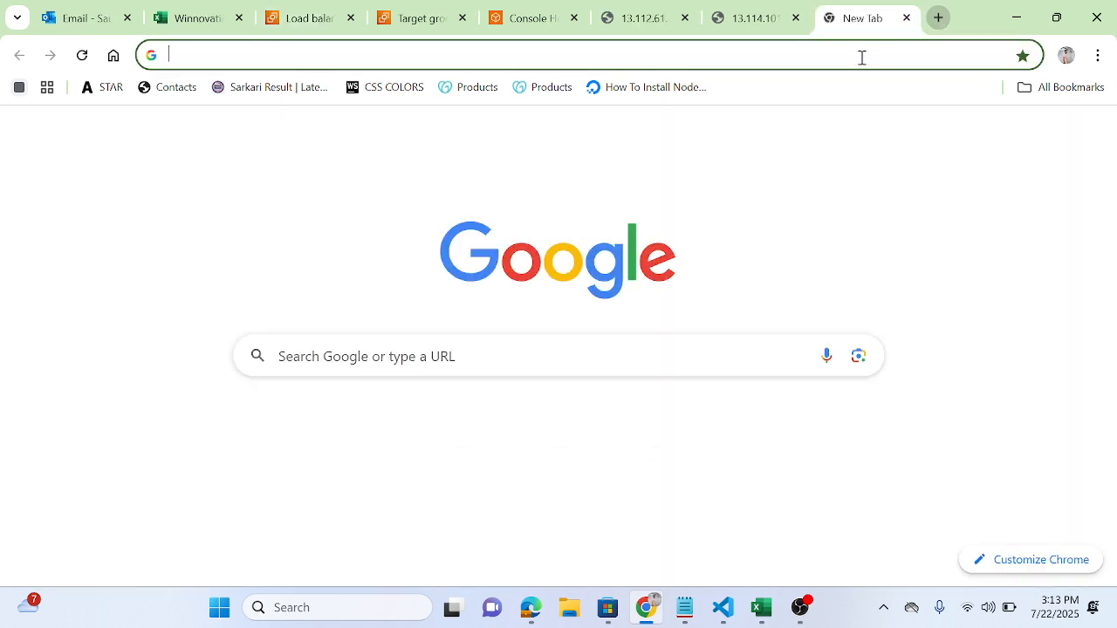
left_click(822, 55)
key("ctrl+v")
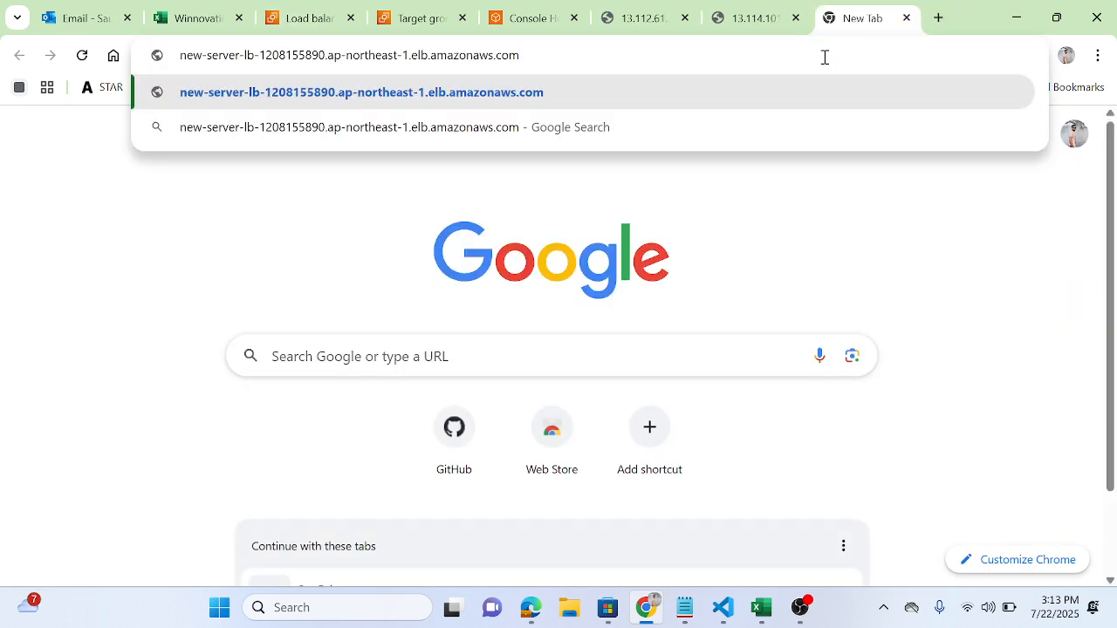
key("Return")
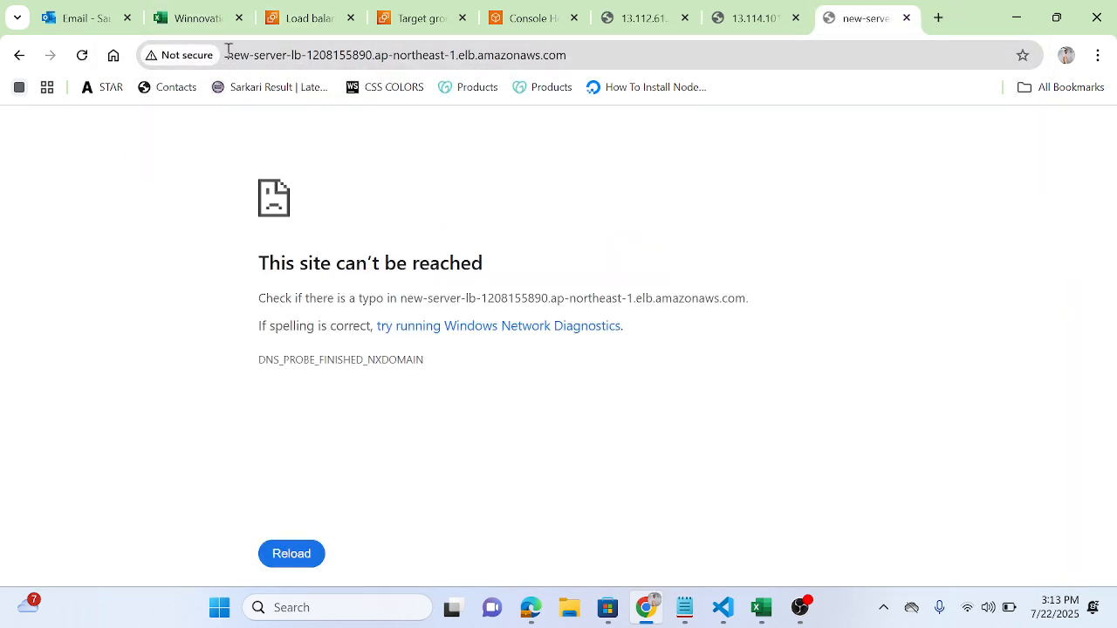
Check the target status of server-Target and the status of new-server-lb, and view the Auto Scaling Groups page
left_click(506, 10)
left_click(422, 7)
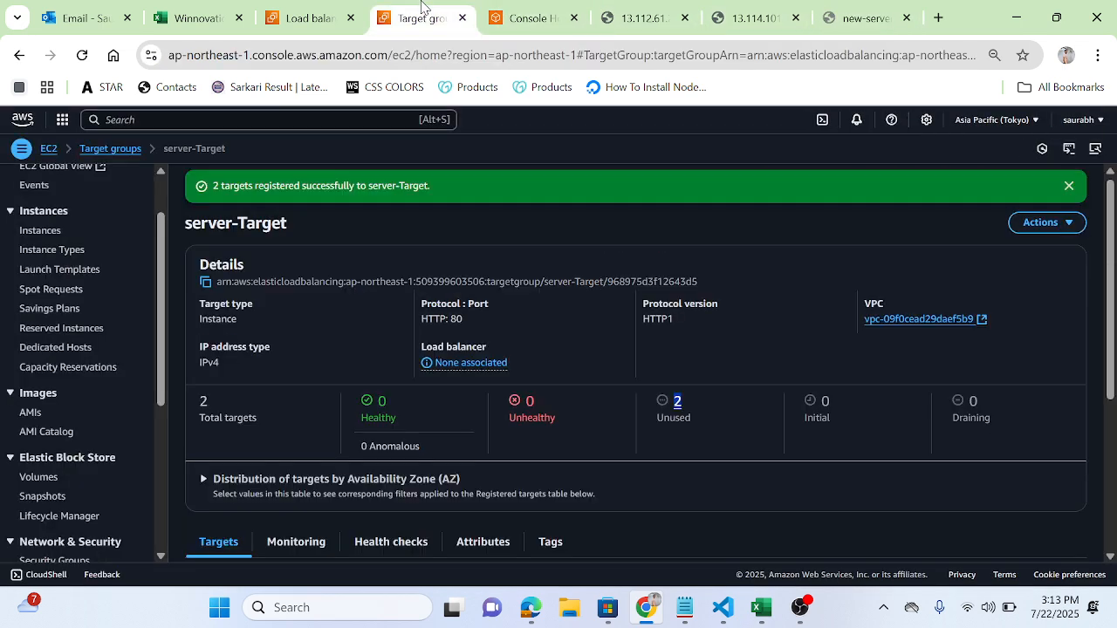
left_click(320, 7)
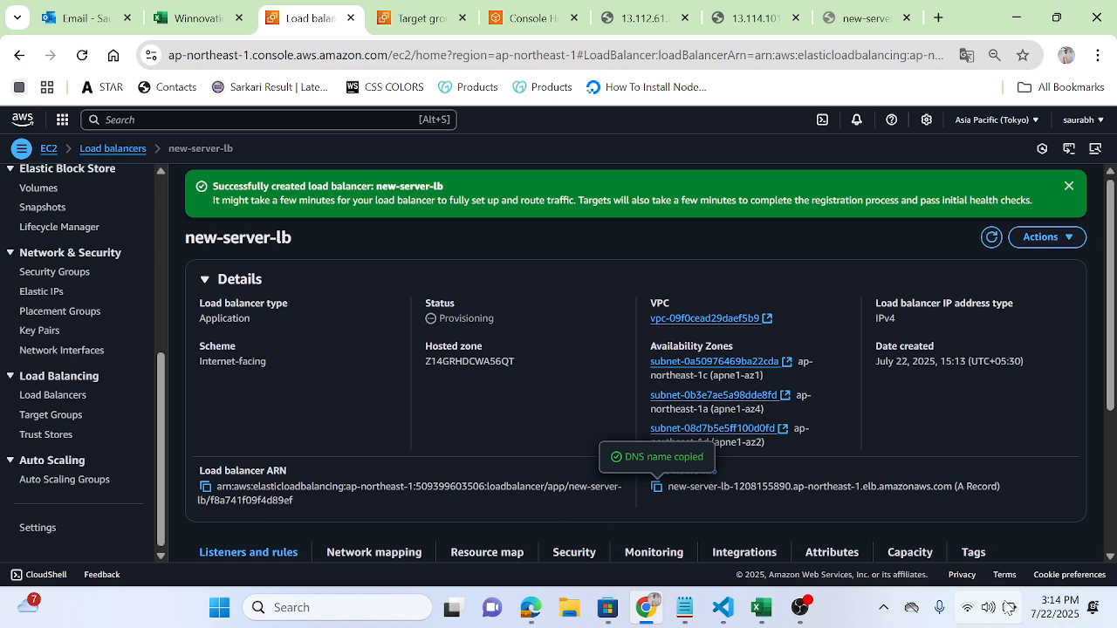
left_click(26, 481)
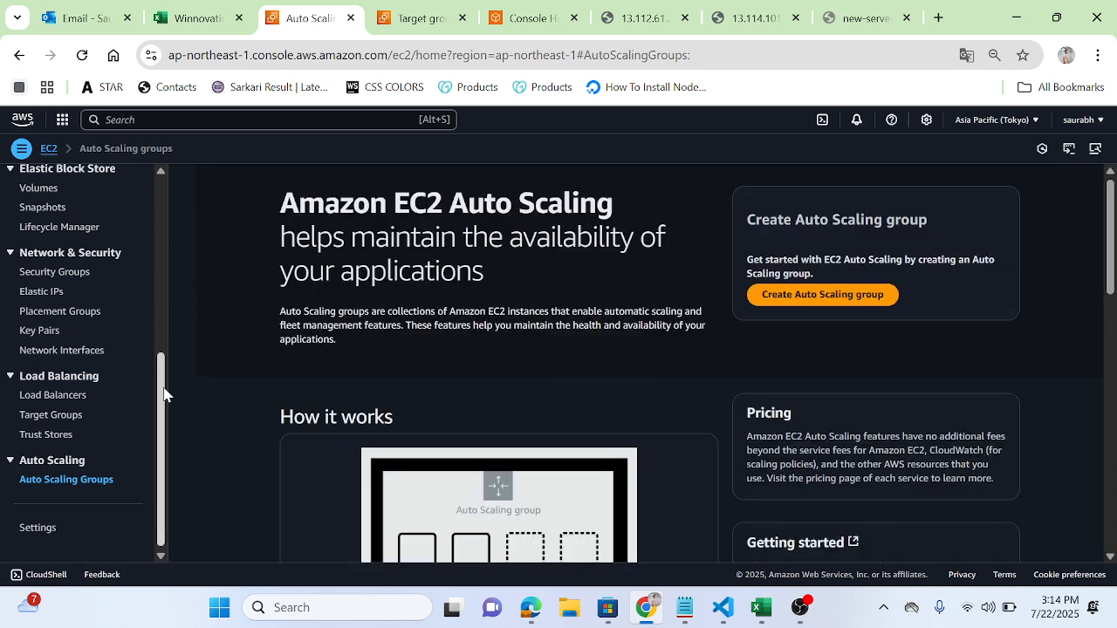
Open the EC2 Instances list and deselect server-2 so only server-1 stays selected
left_click_drag(160, 391, 159, 129)
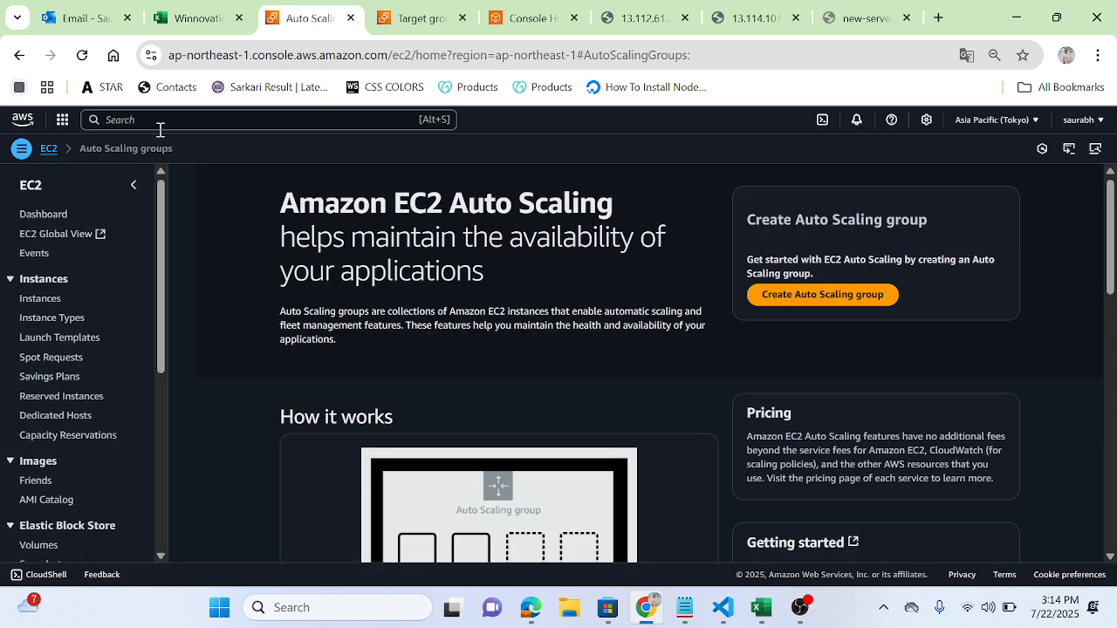
left_click(22, 299)
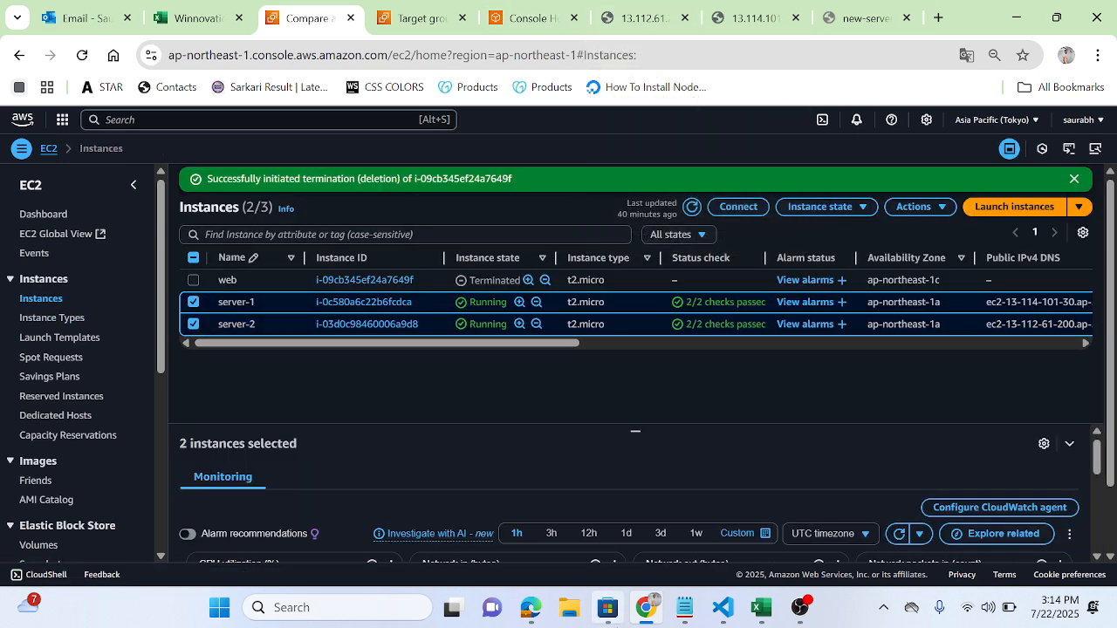
left_click(636, 12)
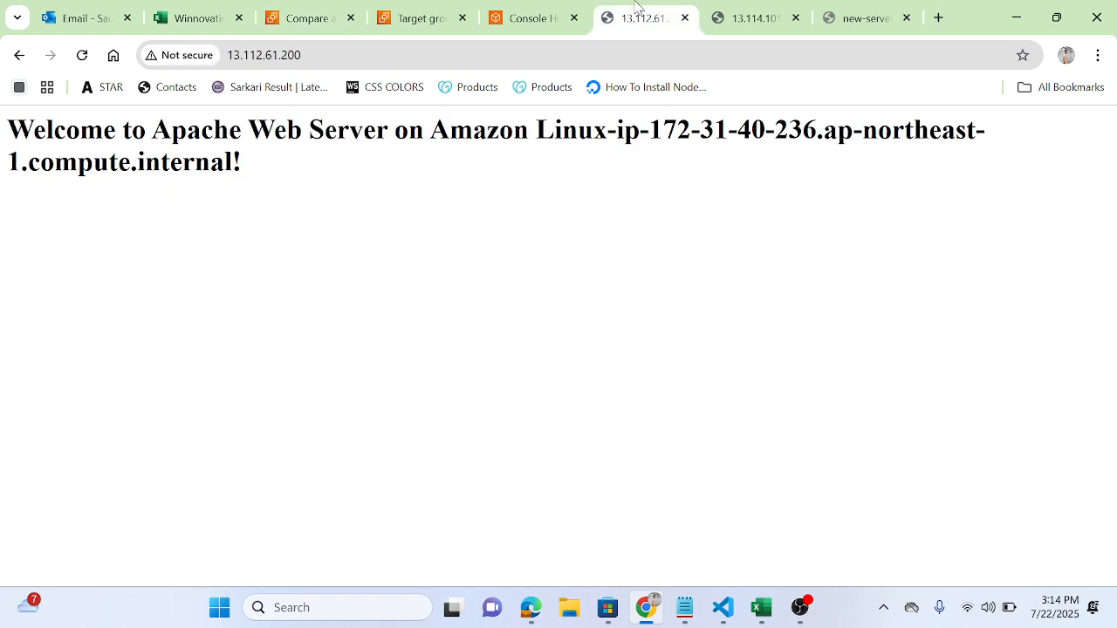
left_click(547, 10)
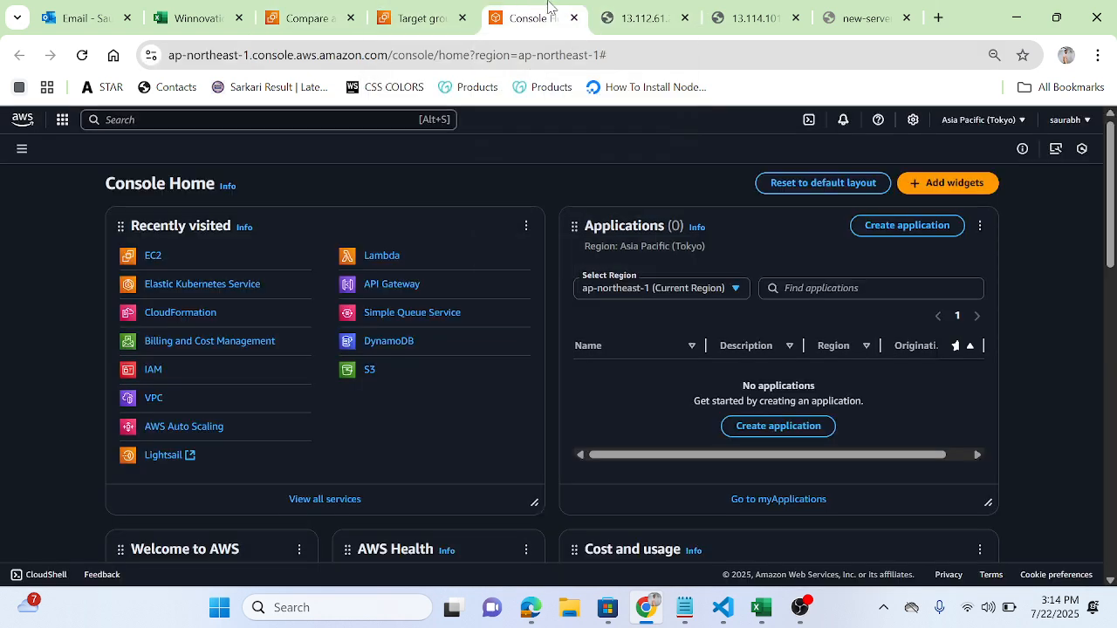
left_click(328, 10)
left_click_drag(328, 7, 436, 10)
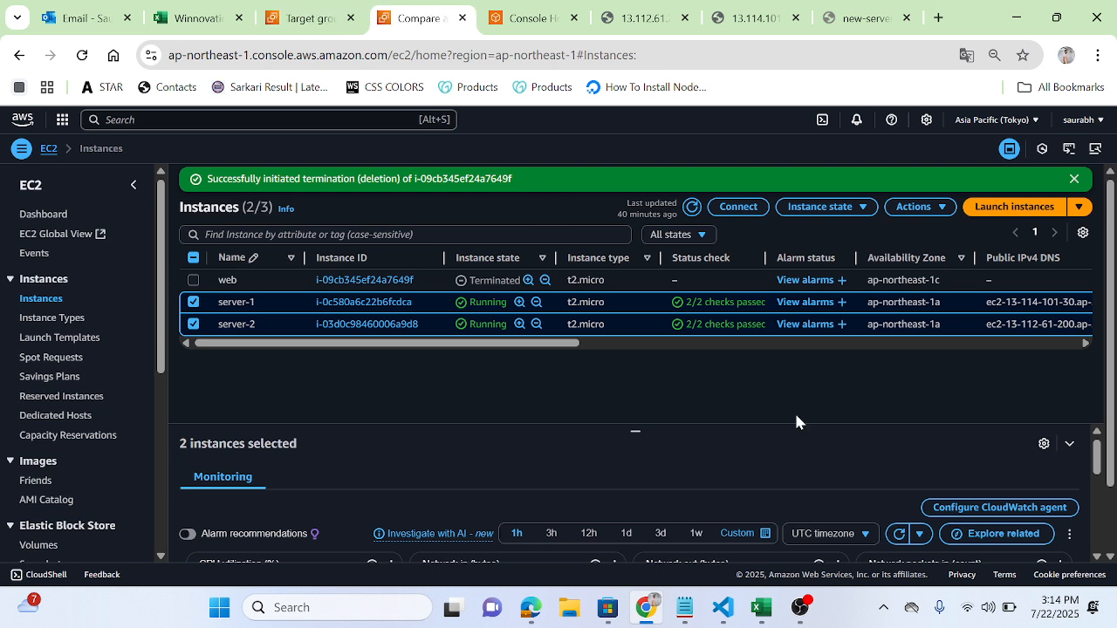
left_click(1068, 447)
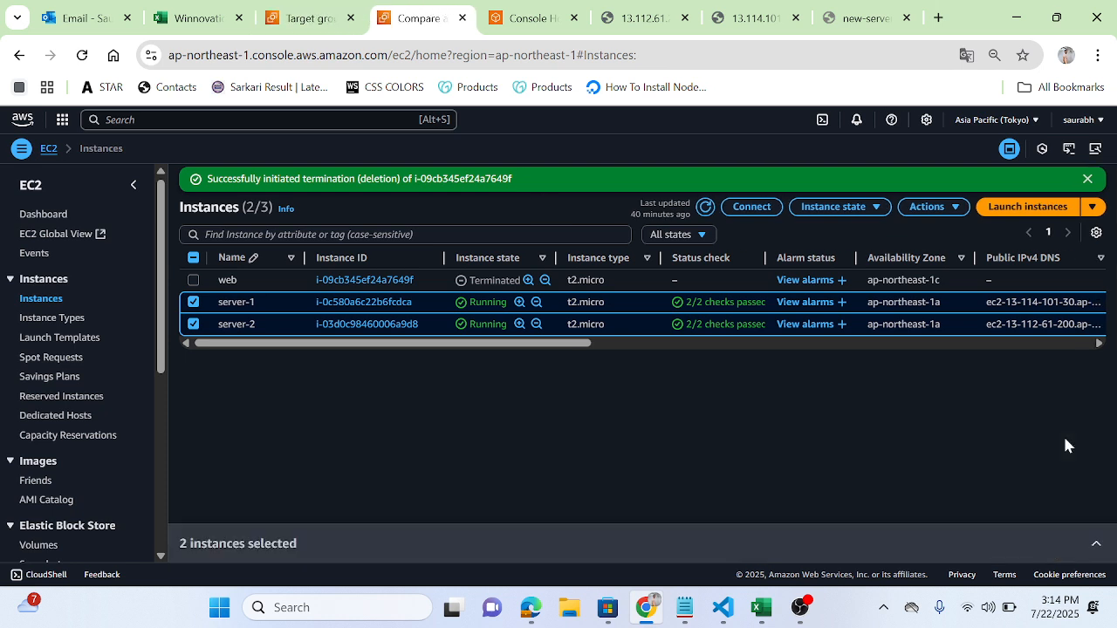
left_click(193, 324)
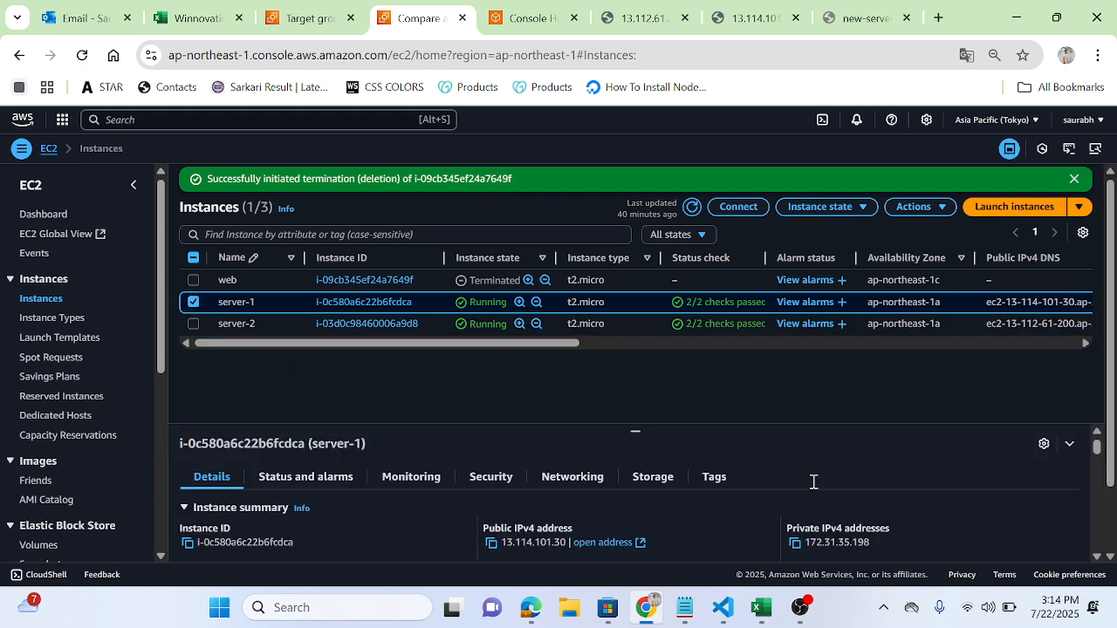
Compare the Apache welcome pages at 13.112.61.200 and 13.114.101.30, and recheck the target status of server-Target
left_click(635, 12)
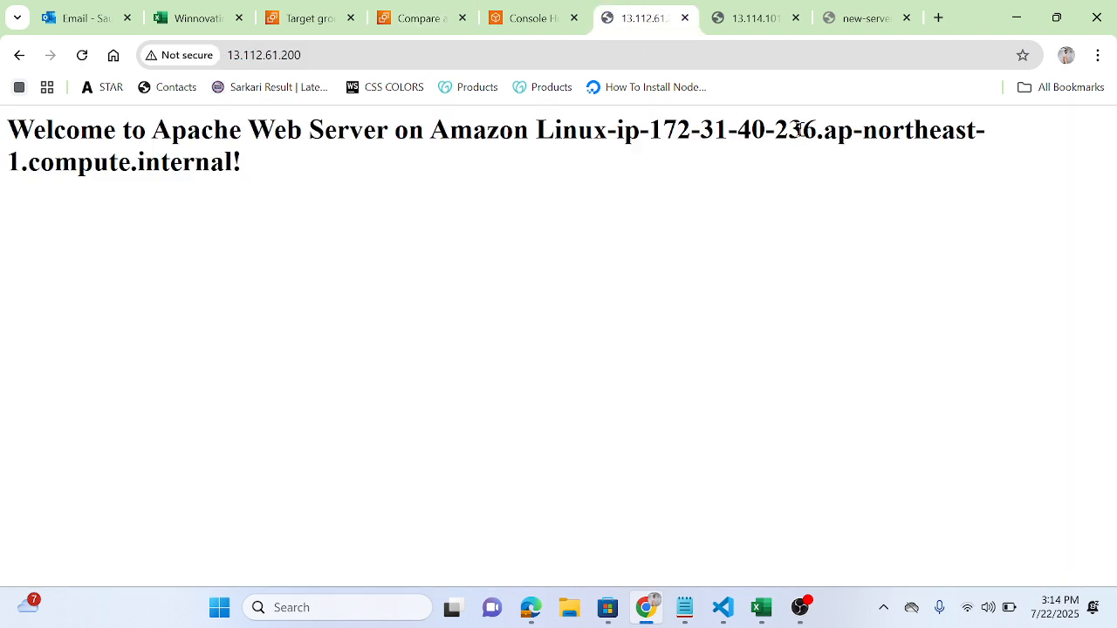
left_click(738, 5)
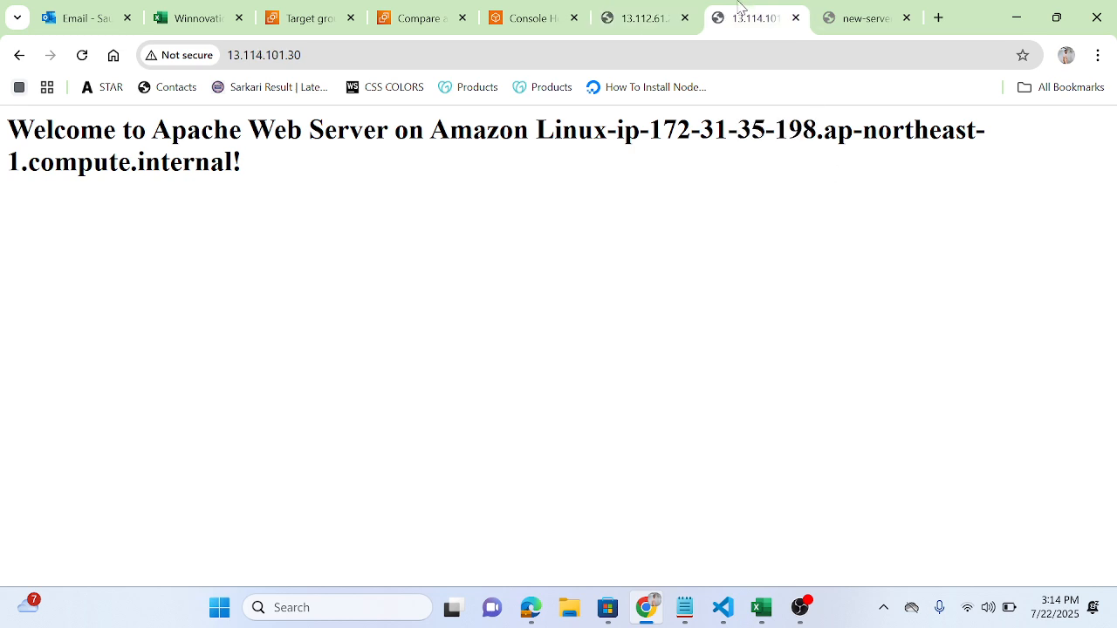
left_click_drag(753, 23, 644, 18)
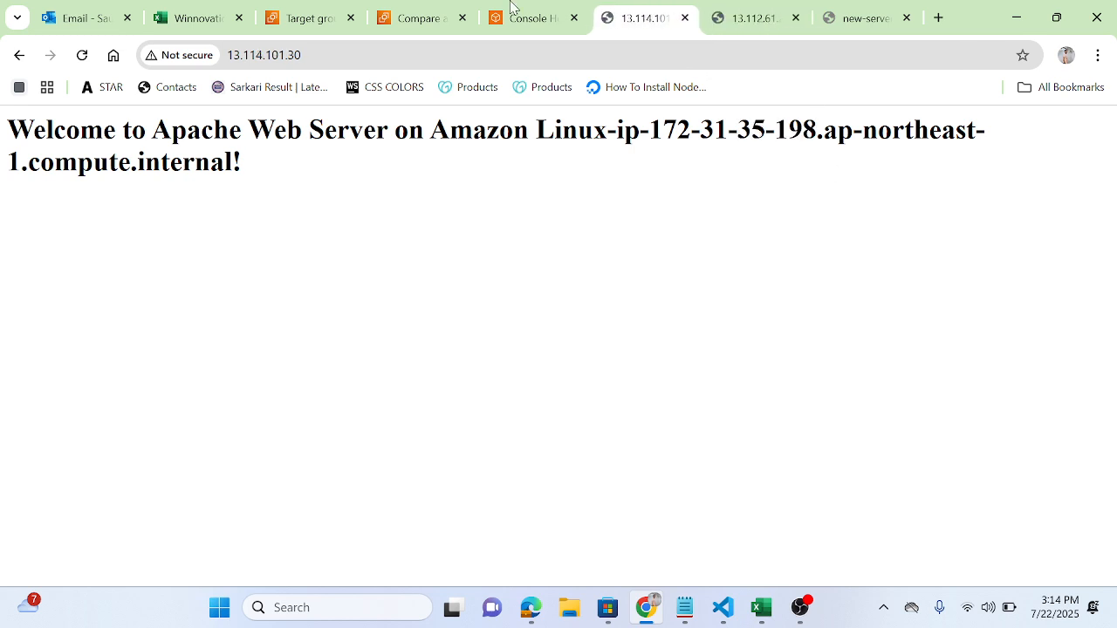
left_click(282, 9)
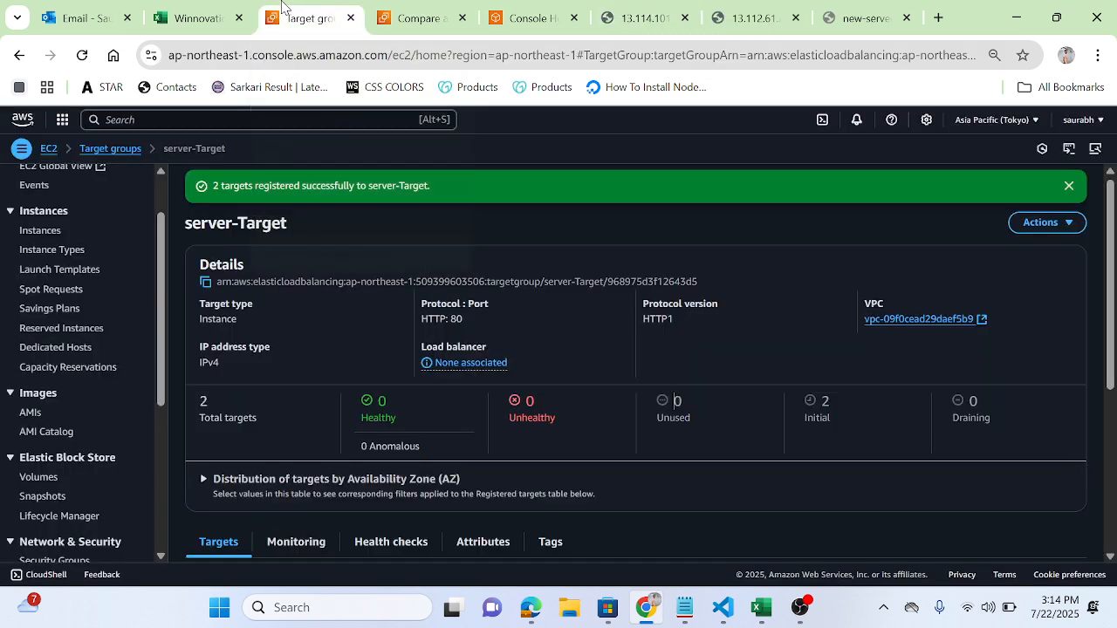
left_click(522, 11)
Return to the EC2 Instances list and open the image creation form for server-1
left_click(415, 9)
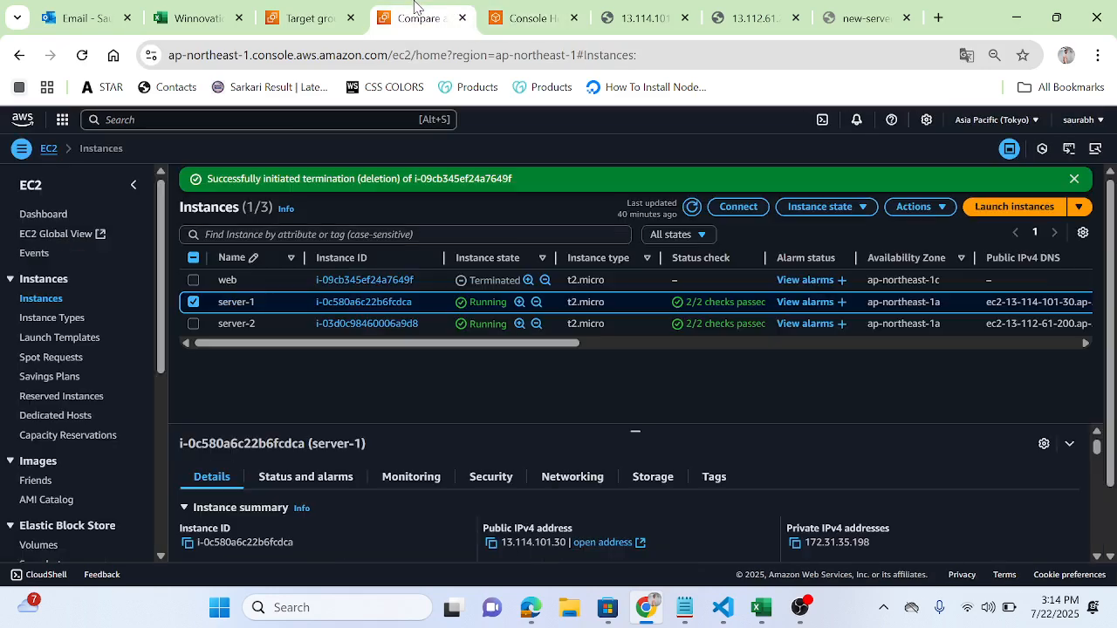
left_click_drag(415, 7, 503, 5)
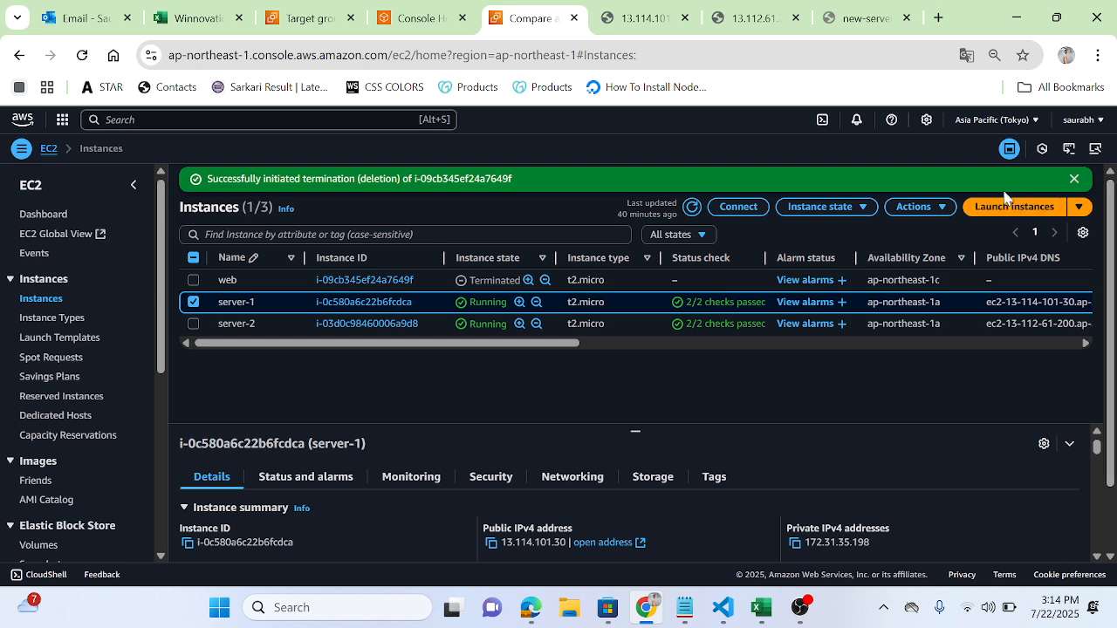
left_click(940, 209)
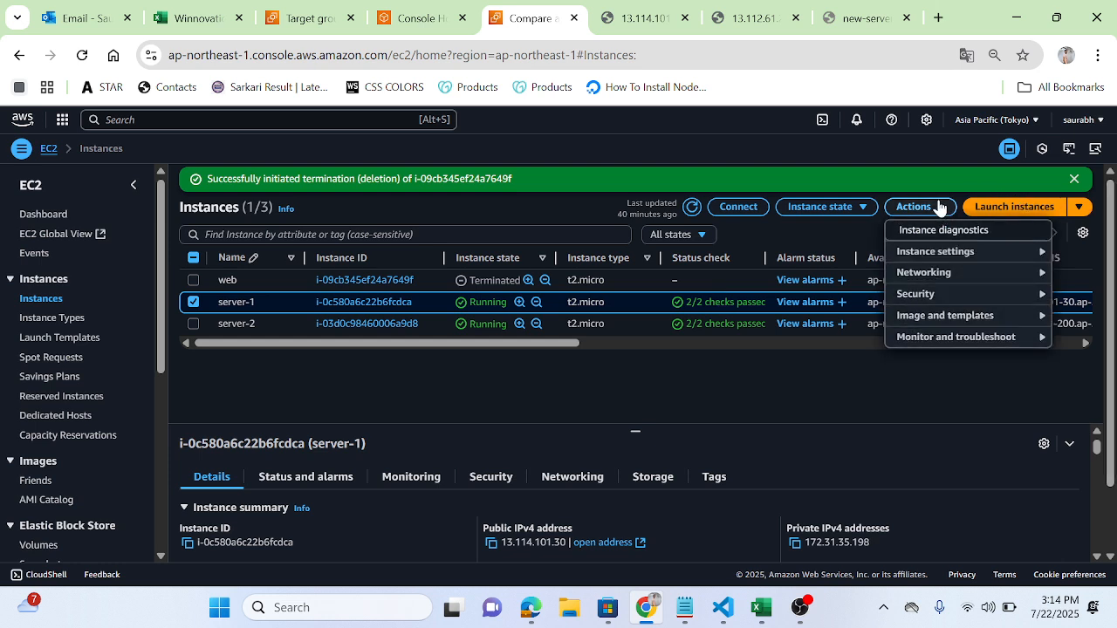
left_click(974, 318)
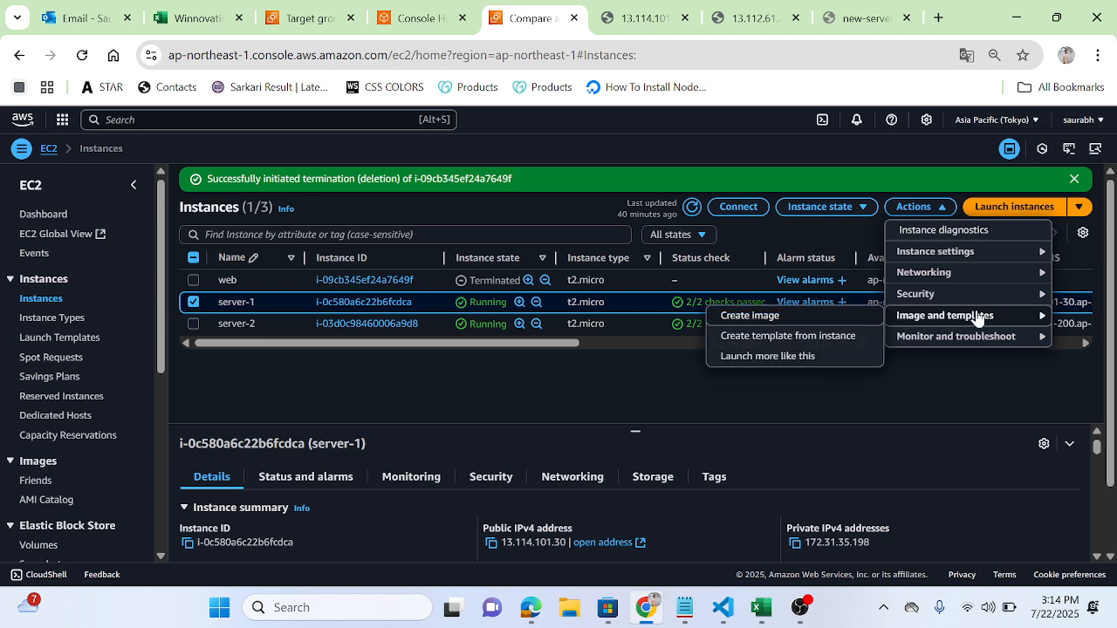
left_click(757, 318)
Create the image of server-1 with both its name and description set to server-1-image
left_click(108, 336)
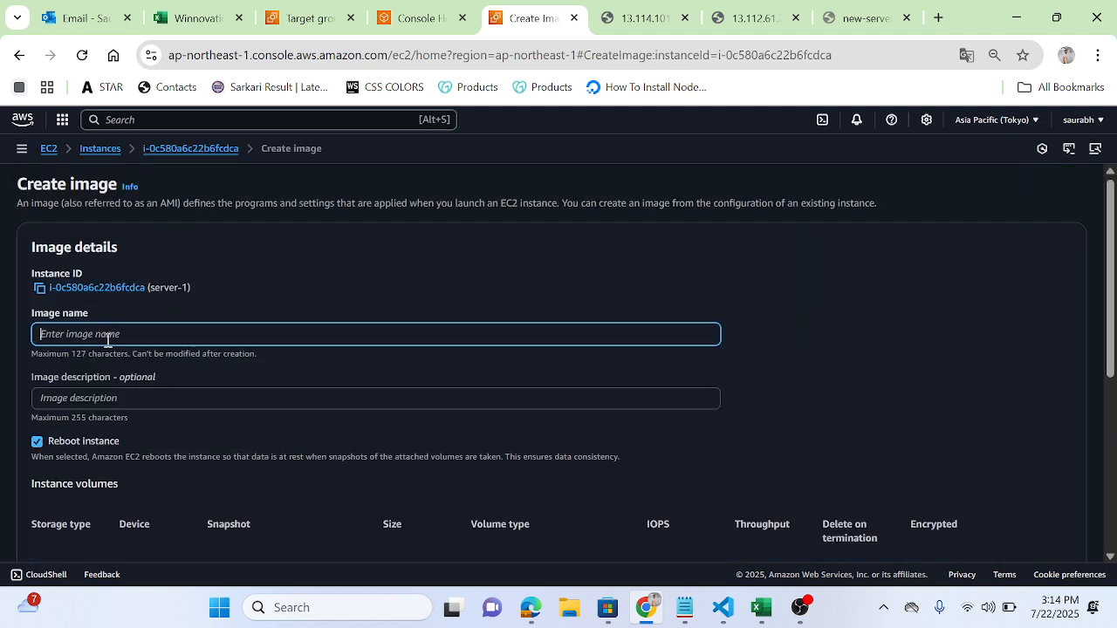
type("server-1-image")
left_click(82, 400)
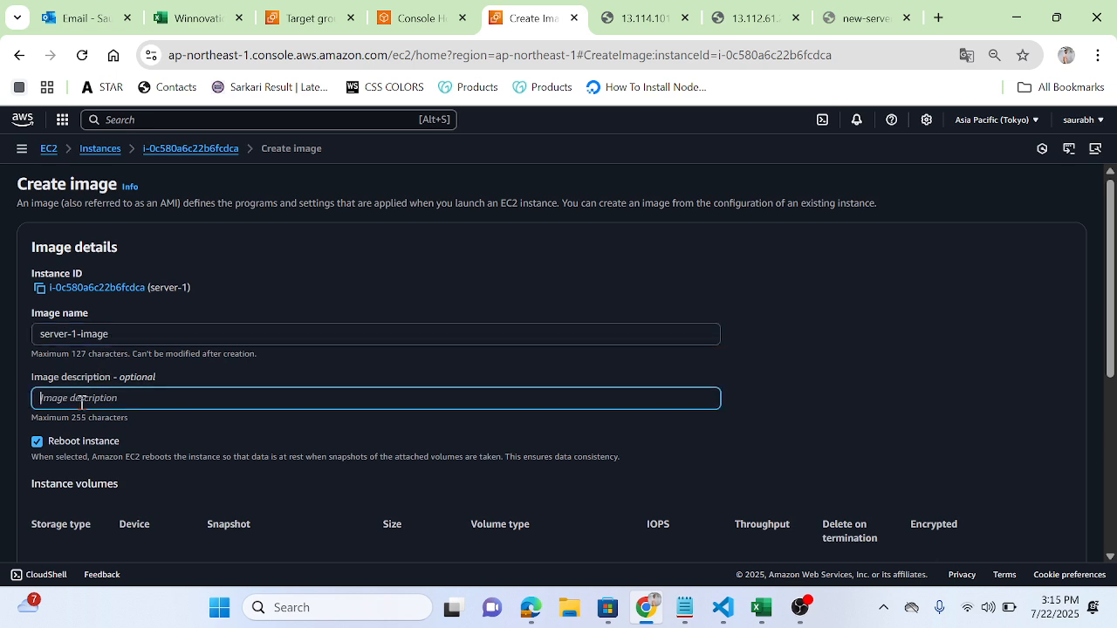
type("server-1")
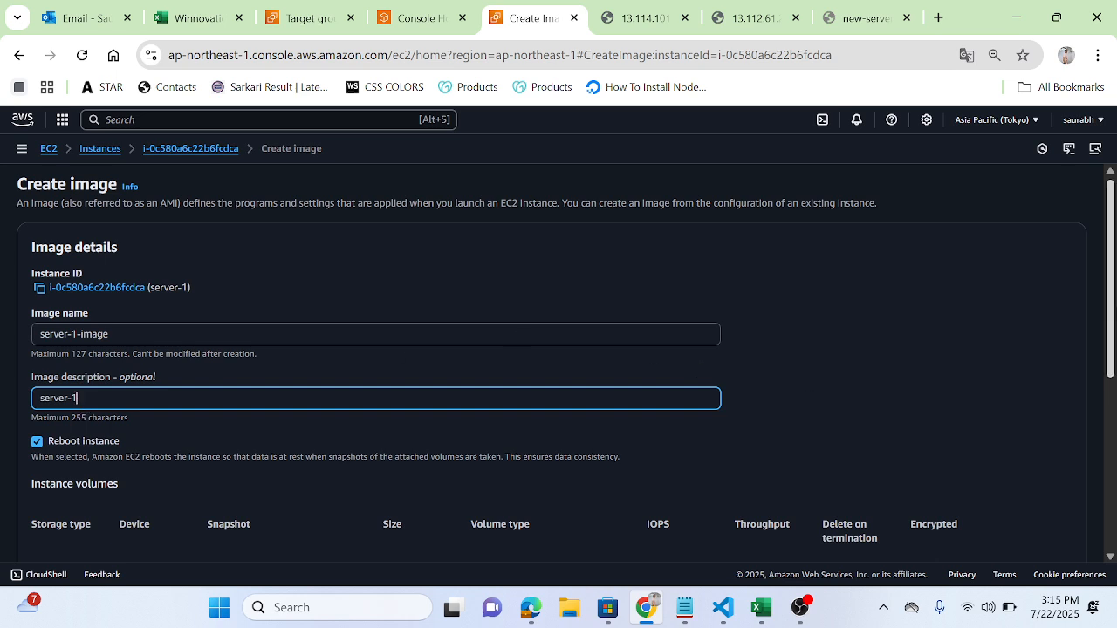
type("-i")
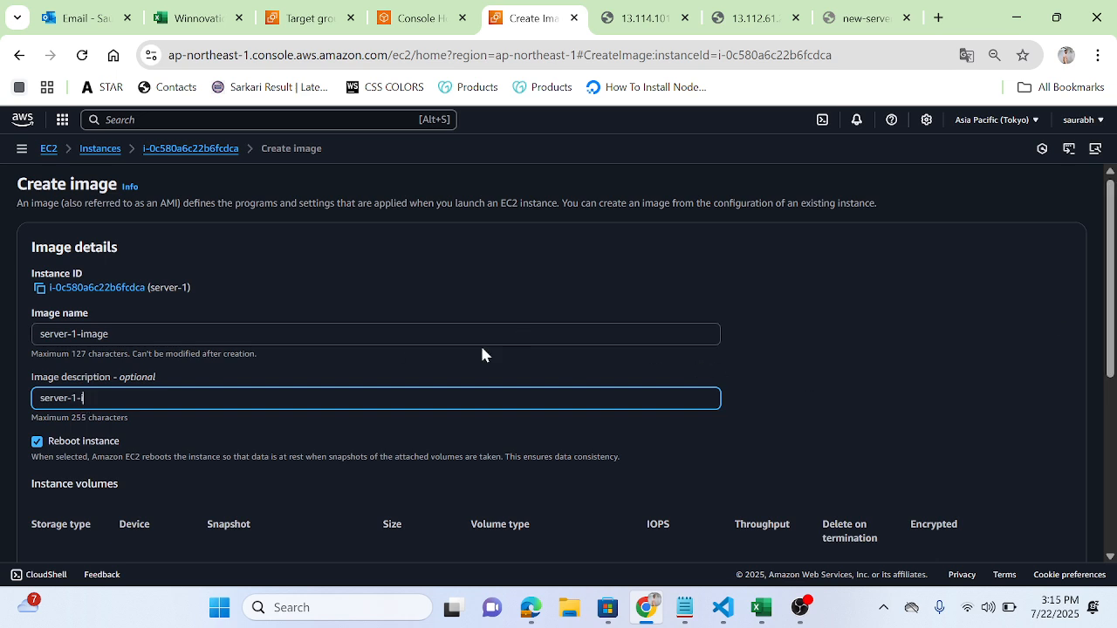
type("mage")
scroll(737, 404, "down", 2)
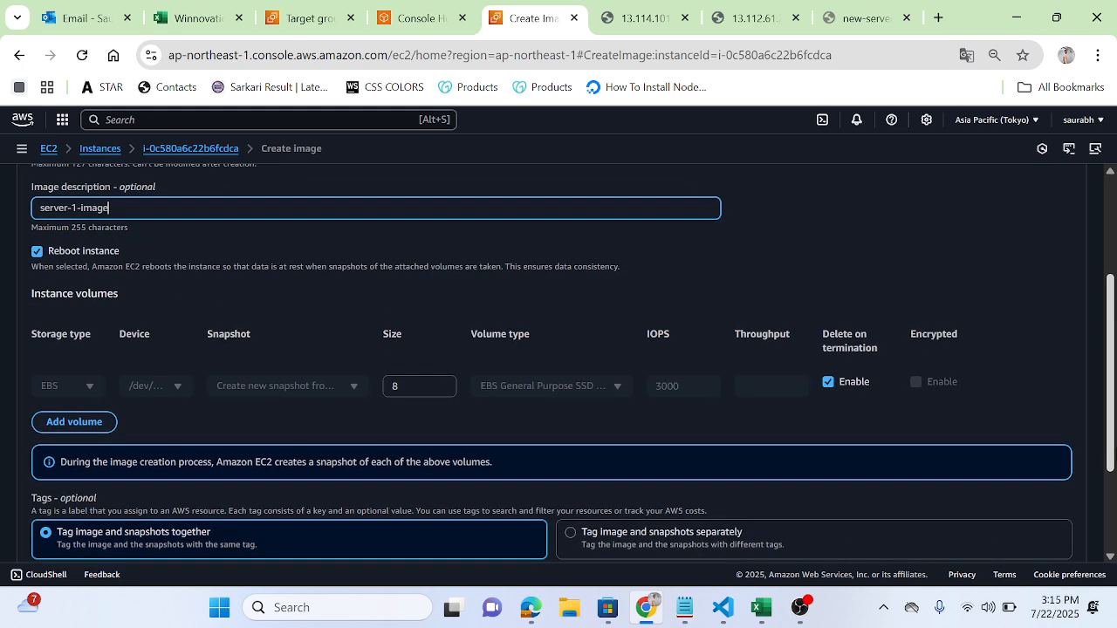
scroll(1101, 558, "down", 2)
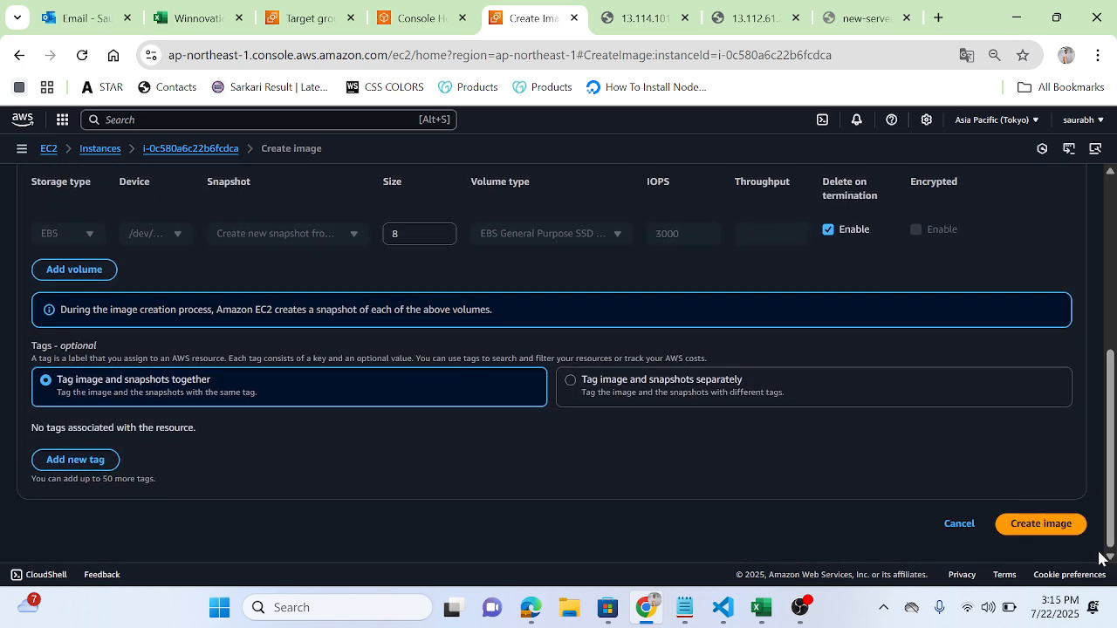
left_click(1047, 523)
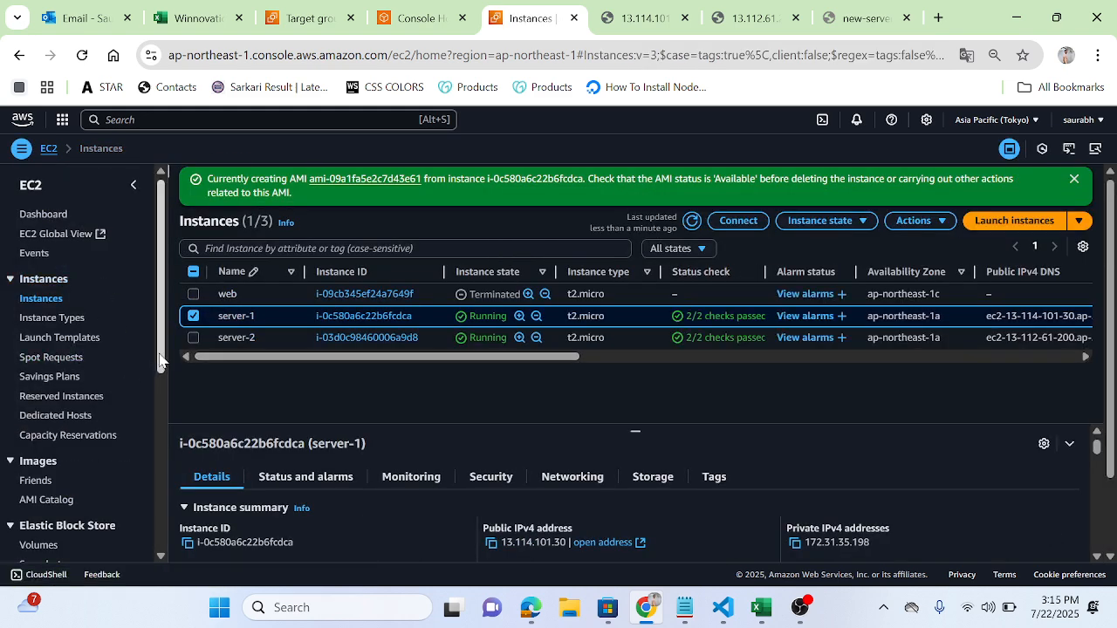
Open the list of Amazon Machine Images owned by the account and refresh it
scroll(160, 362, "down", 1)
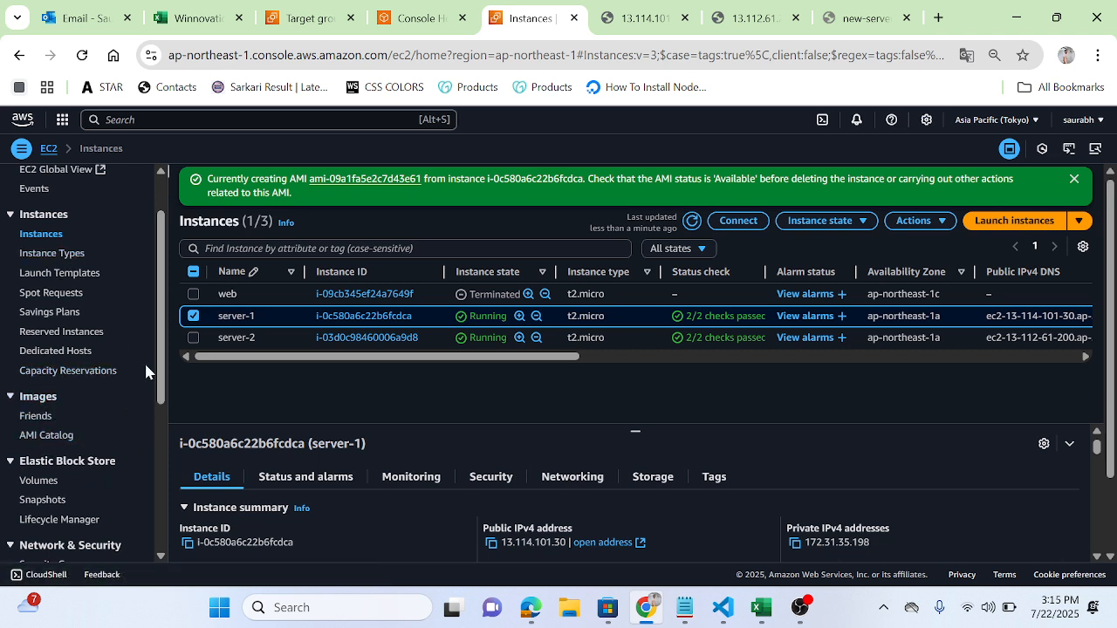
left_click_drag(155, 387, 154, 408)
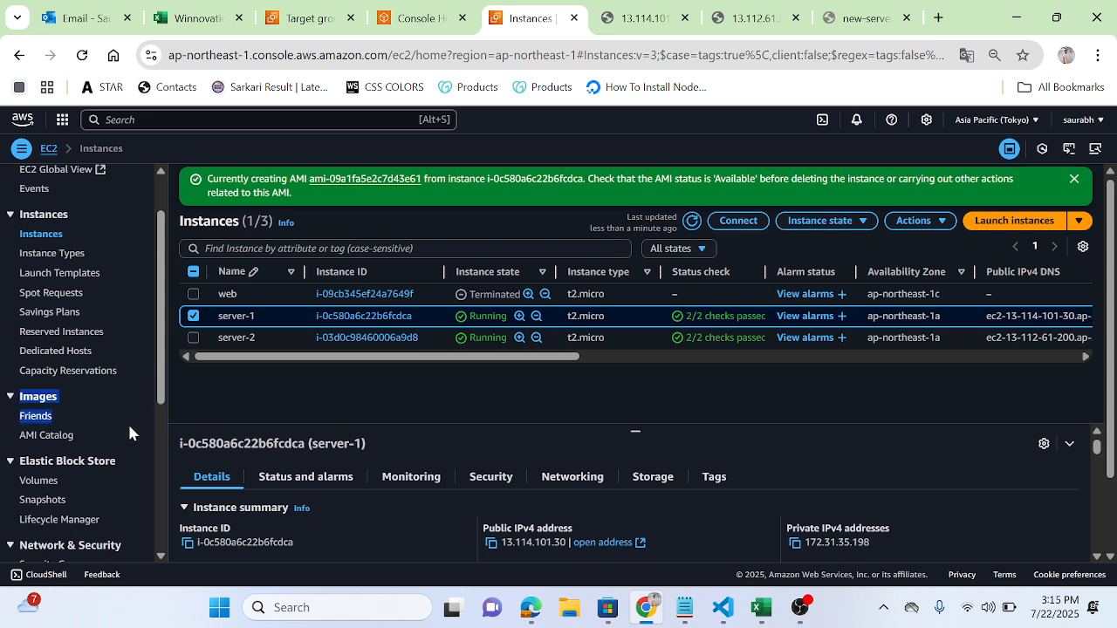
left_click(99, 400)
left_click(32, 422)
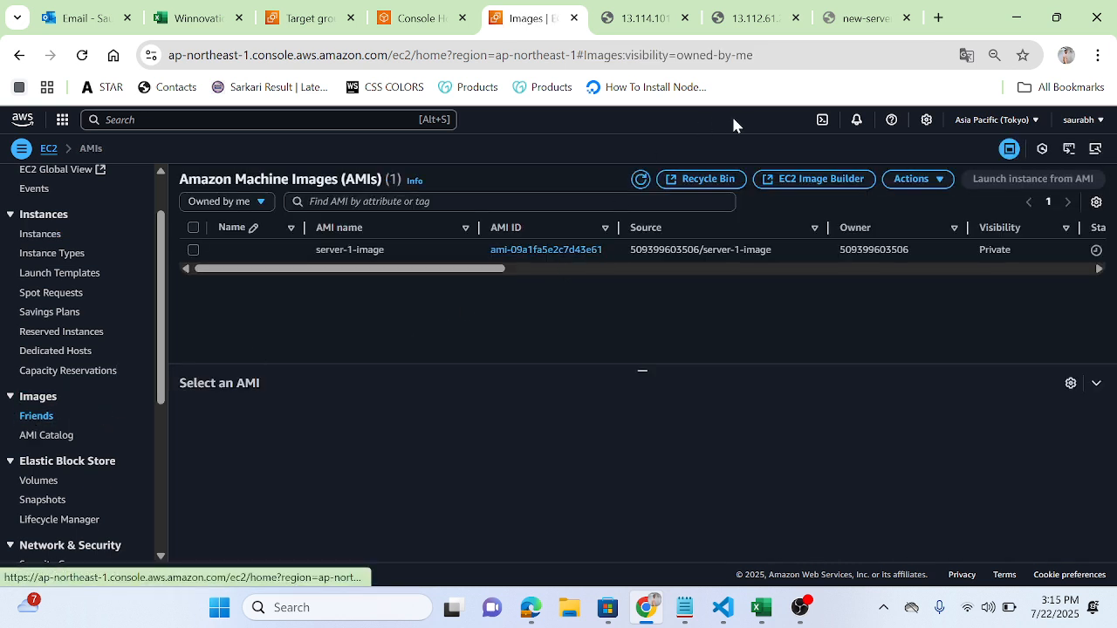
left_click(640, 179)
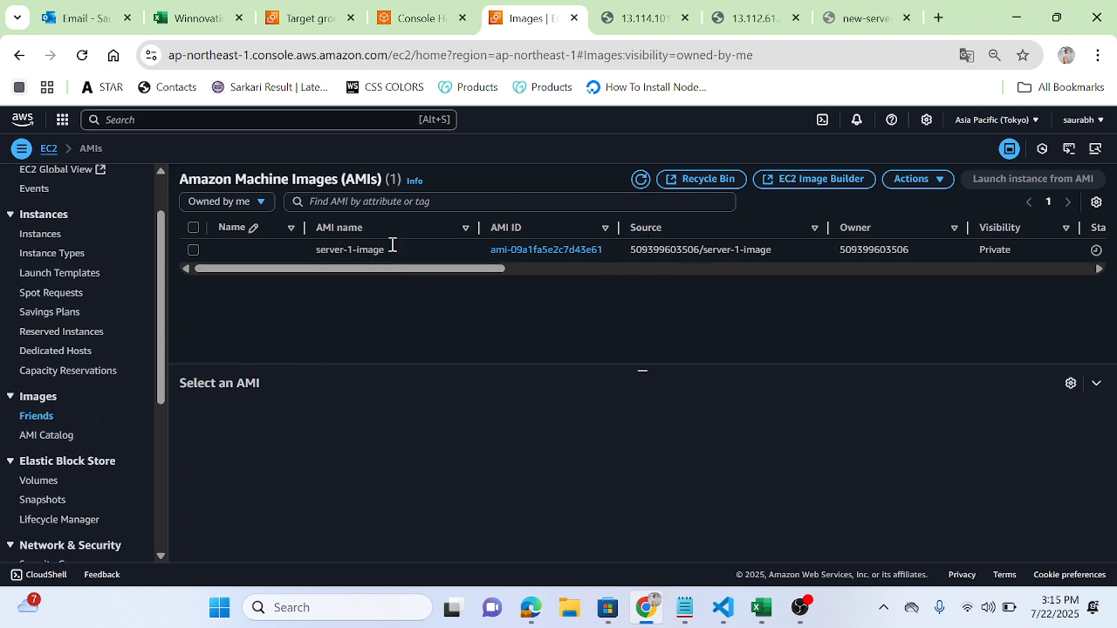
left_click_drag(384, 253, 317, 256)
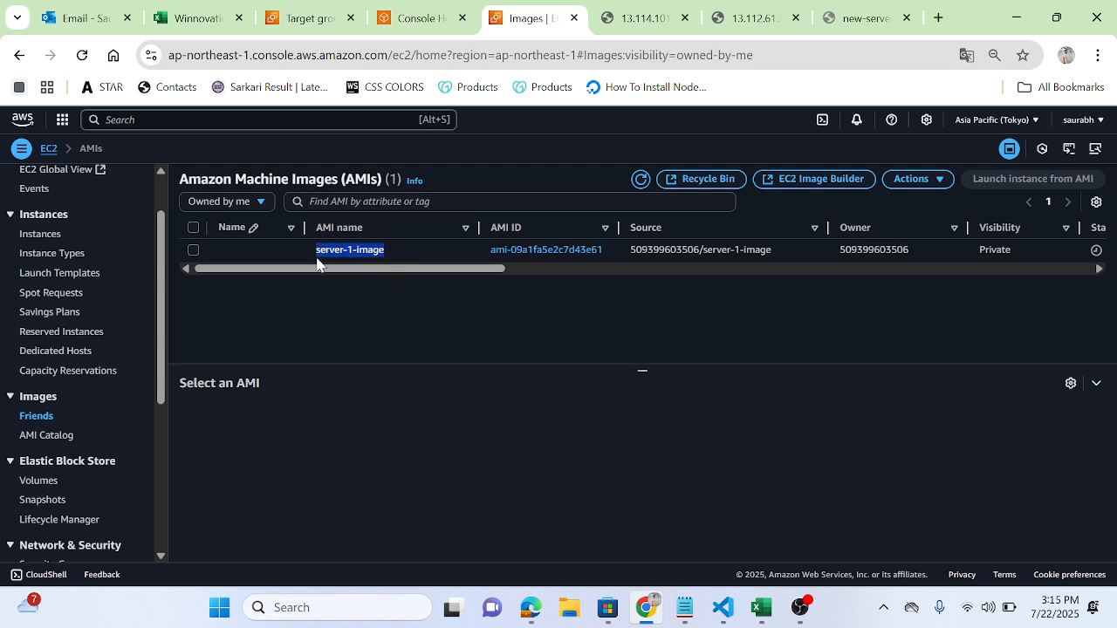
left_click(252, 250)
key("ctrl+v")
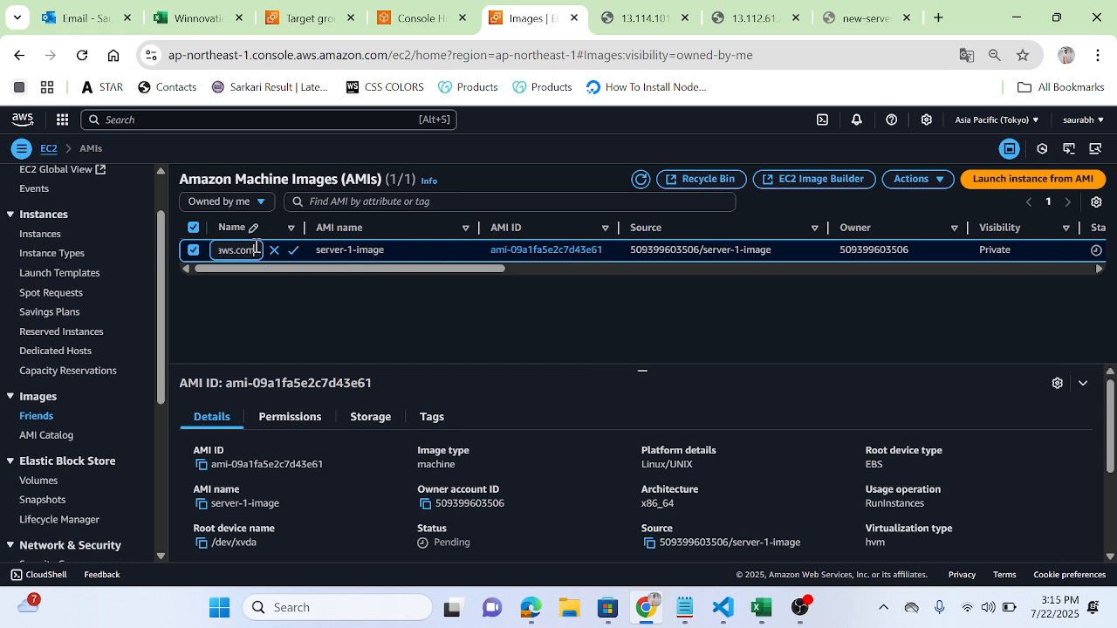
left_click_drag(259, 252, 197, 251)
key("Escape")
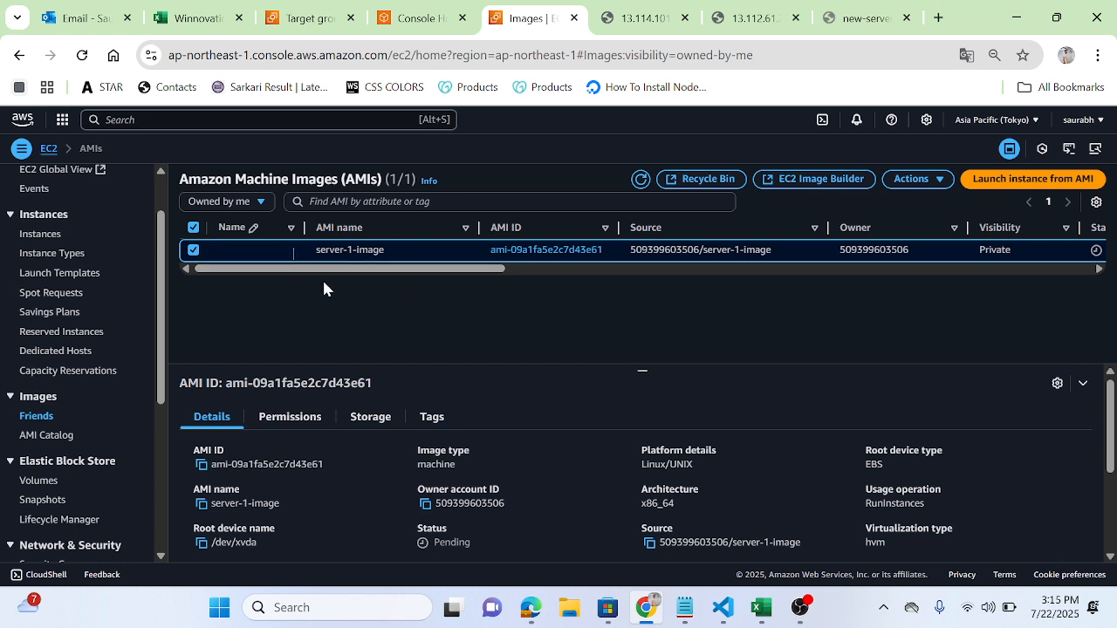
left_click(289, 260)
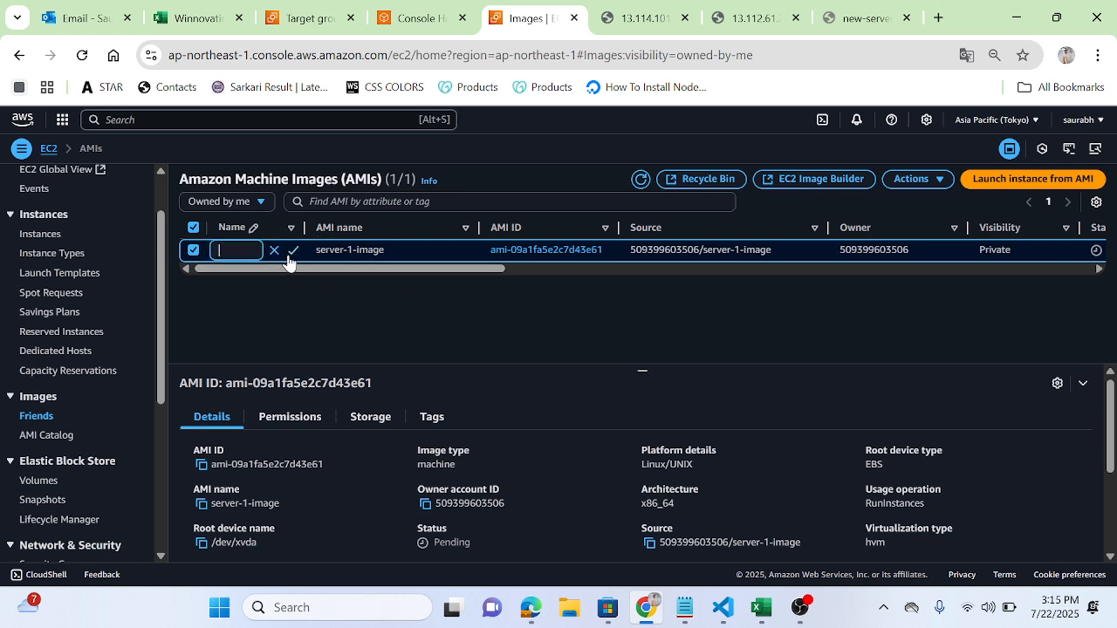
left_click(272, 253)
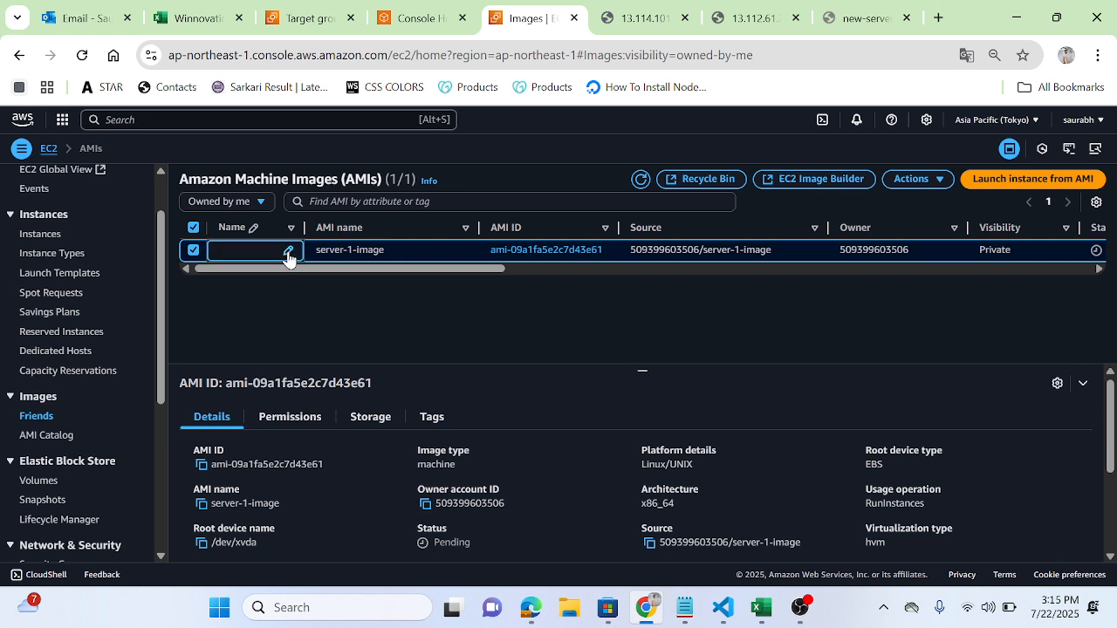
Set the new AMI's Name tag to server-1-image and save it
left_click(288, 251)
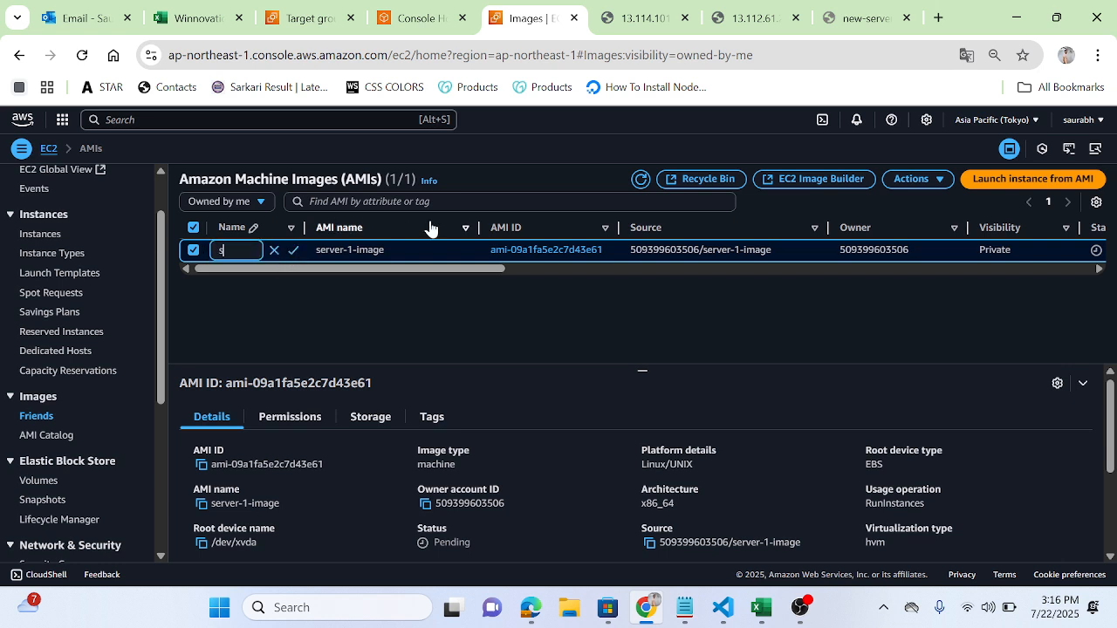
type("server-1-")
type("image")
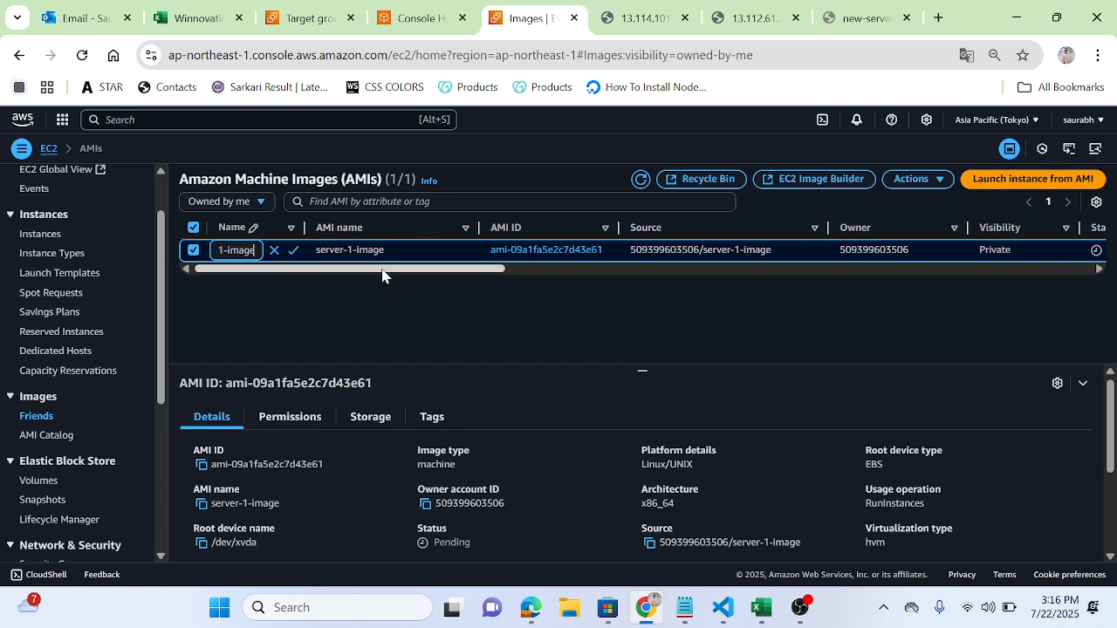
left_click(292, 250)
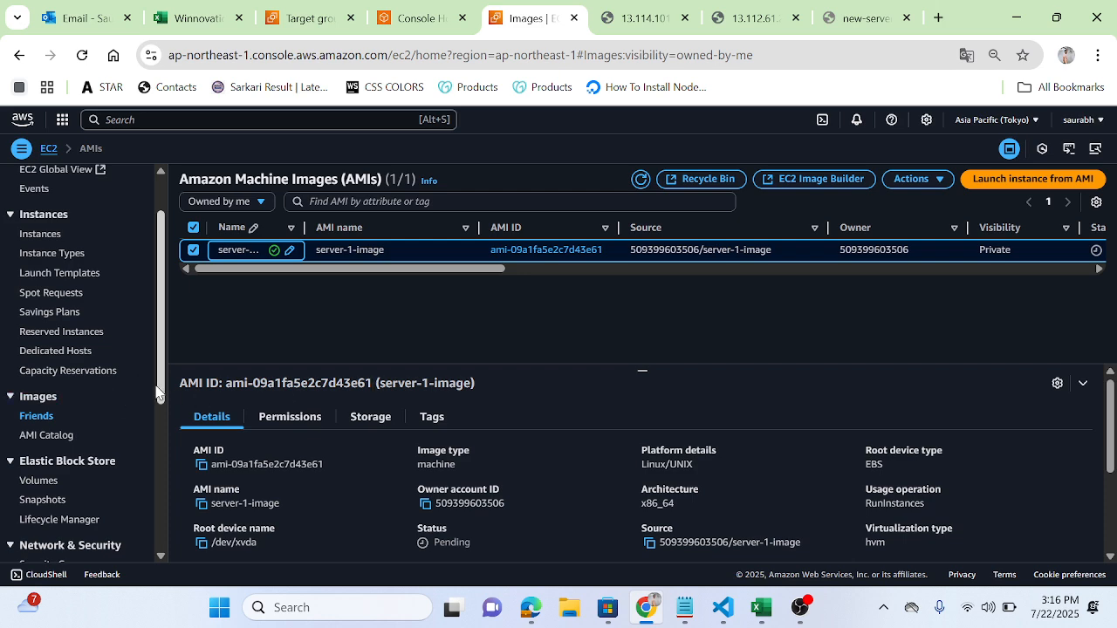
Start creating an Auto Scaling group and name it new-auto-server
left_click_drag(159, 393, 163, 539)
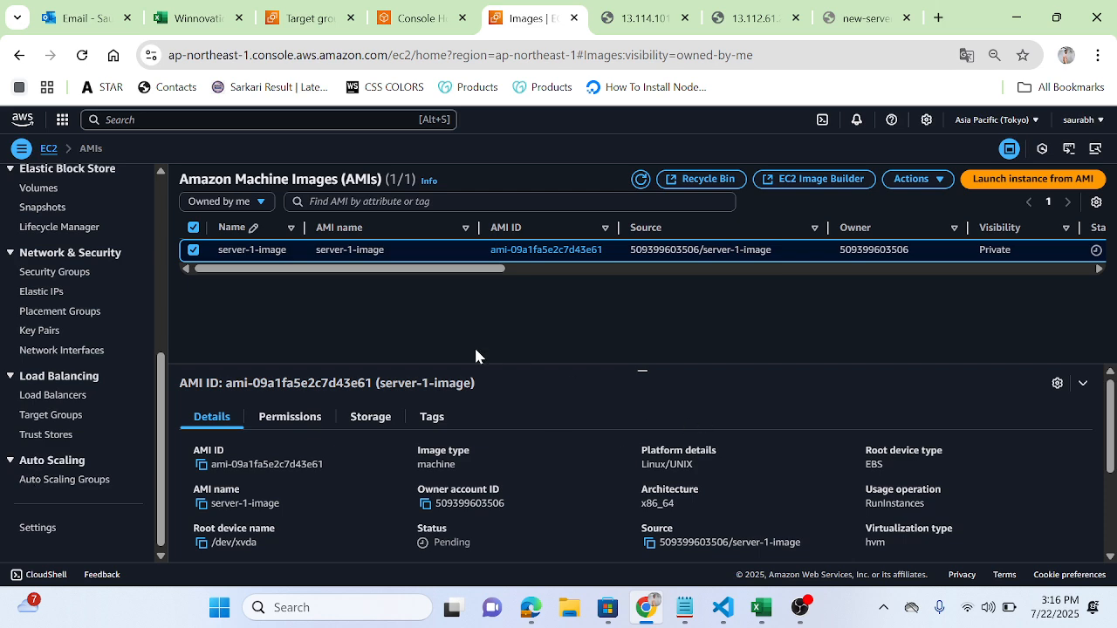
left_click(63, 482)
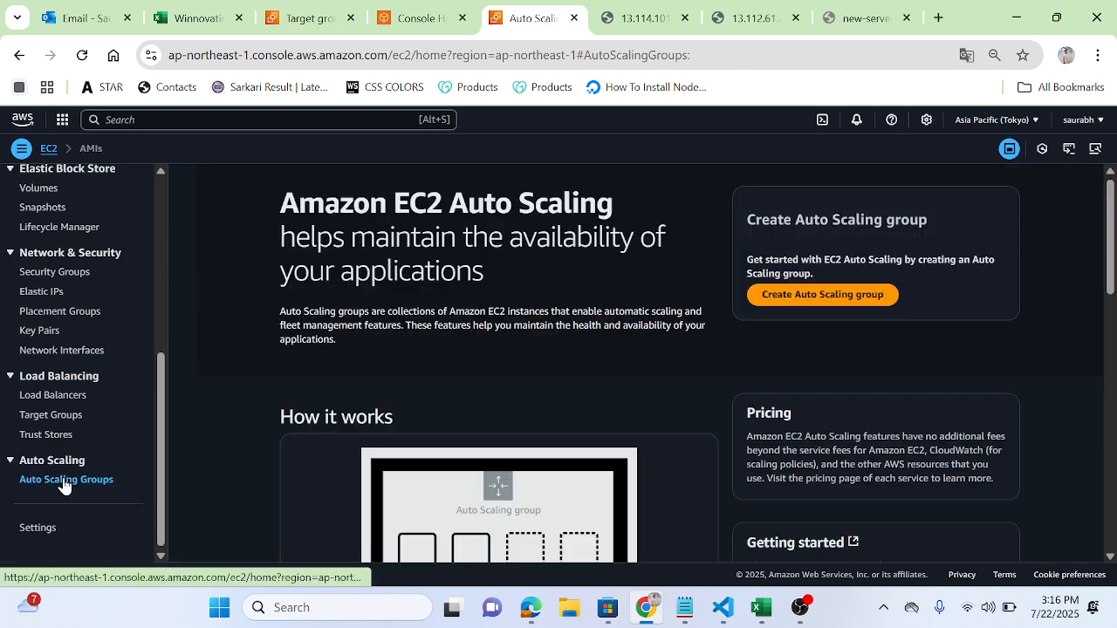
left_click(830, 296)
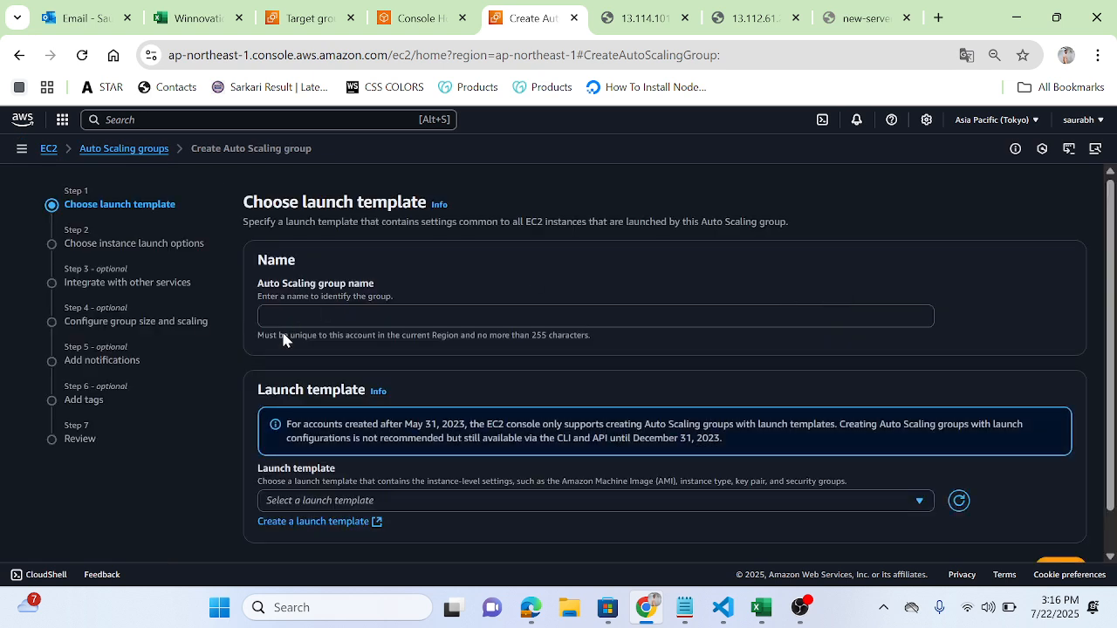
left_click(333, 310)
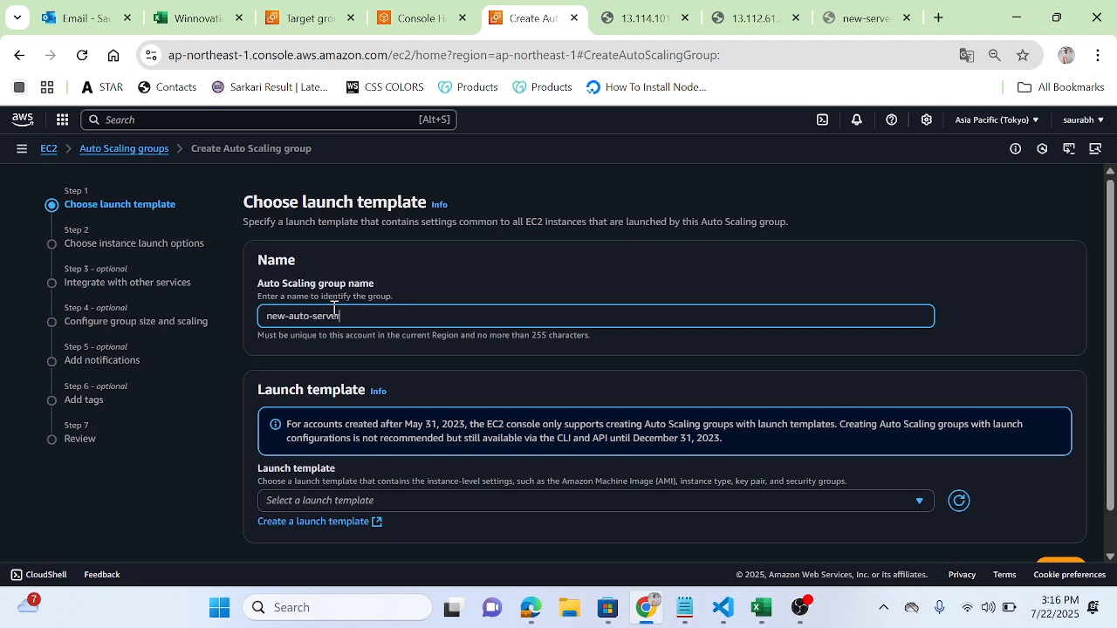
scroll(1114, 411, "down", 1)
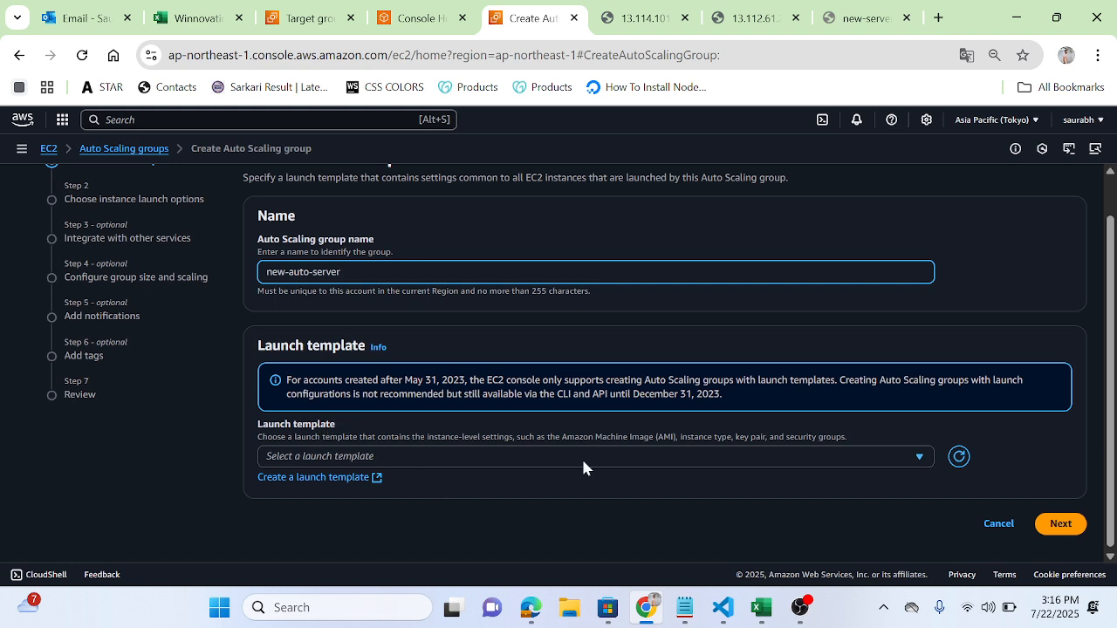
Check which existing launch templates are available for the Auto Scaling group
left_click(919, 456)
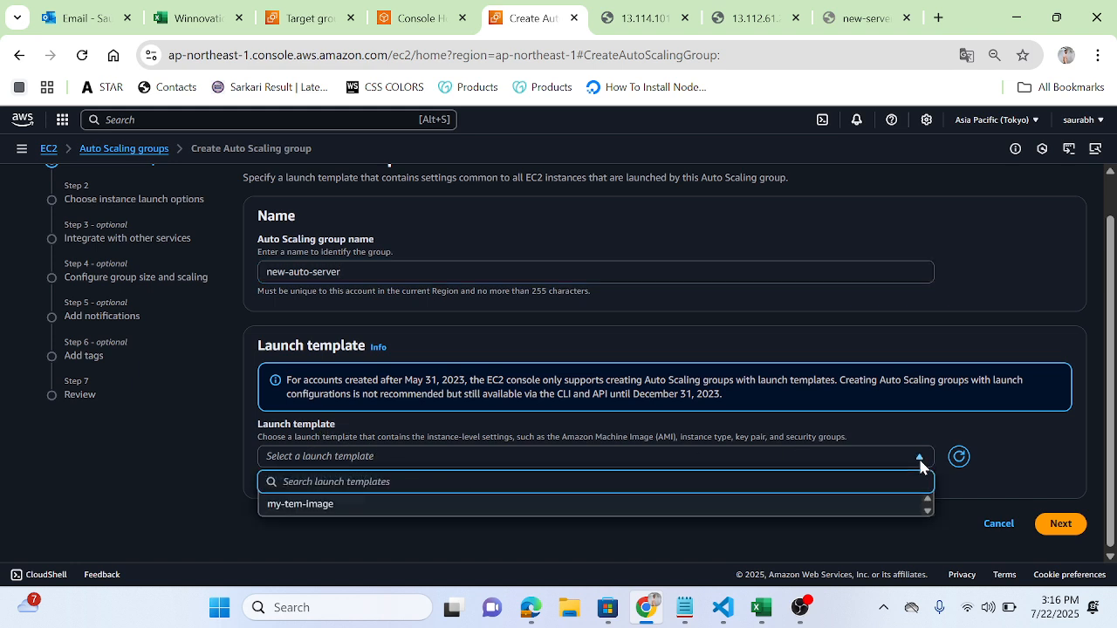
left_click(371, 537)
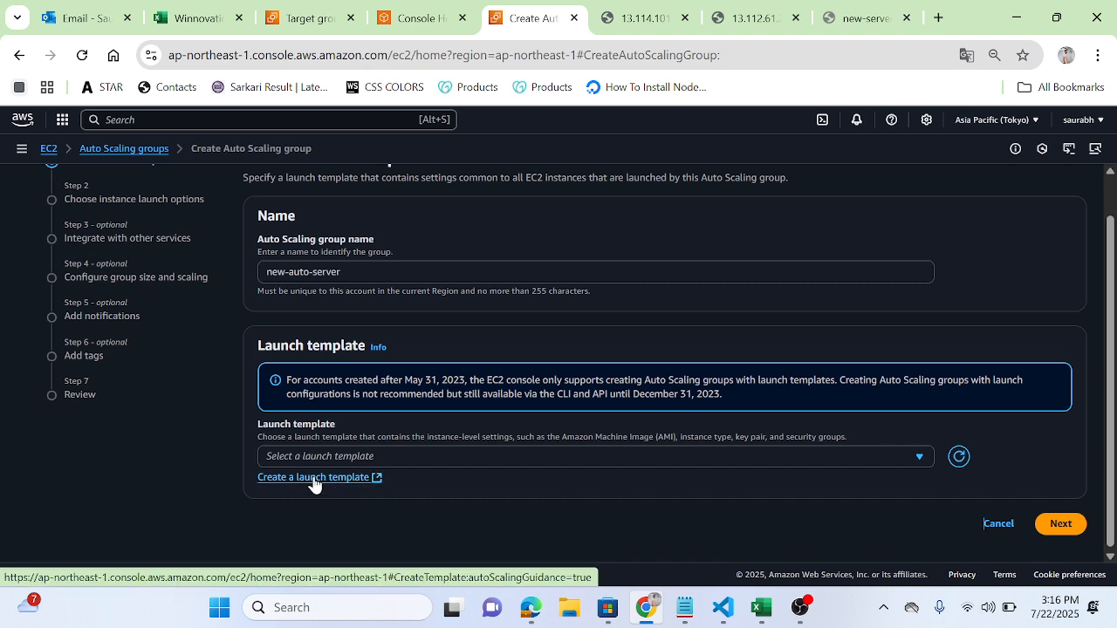
left_click(920, 456)
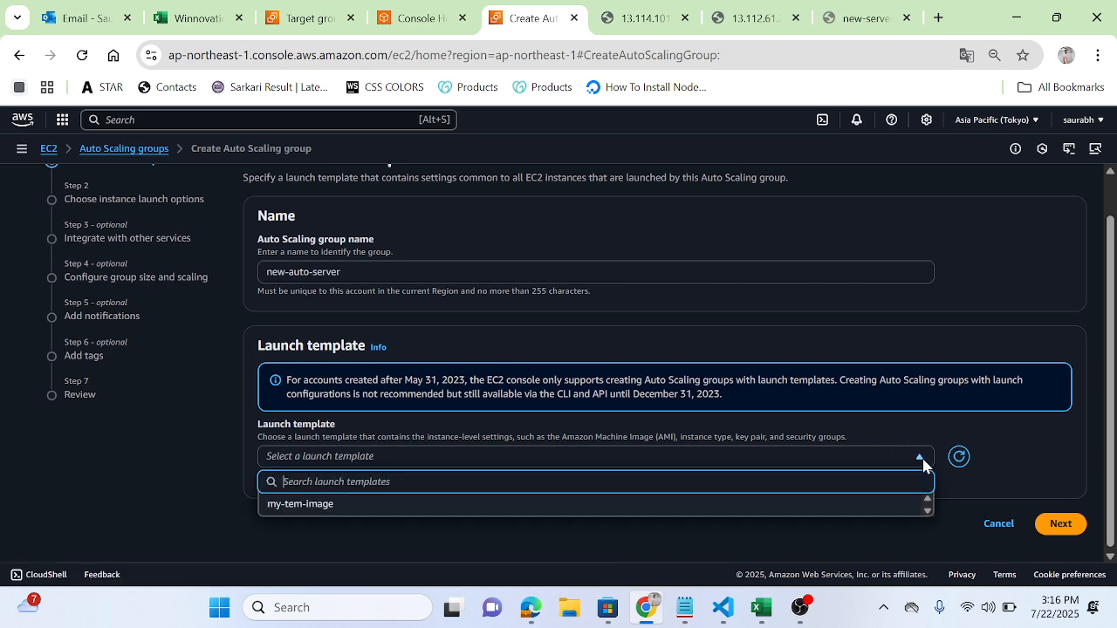
left_click(519, 563)
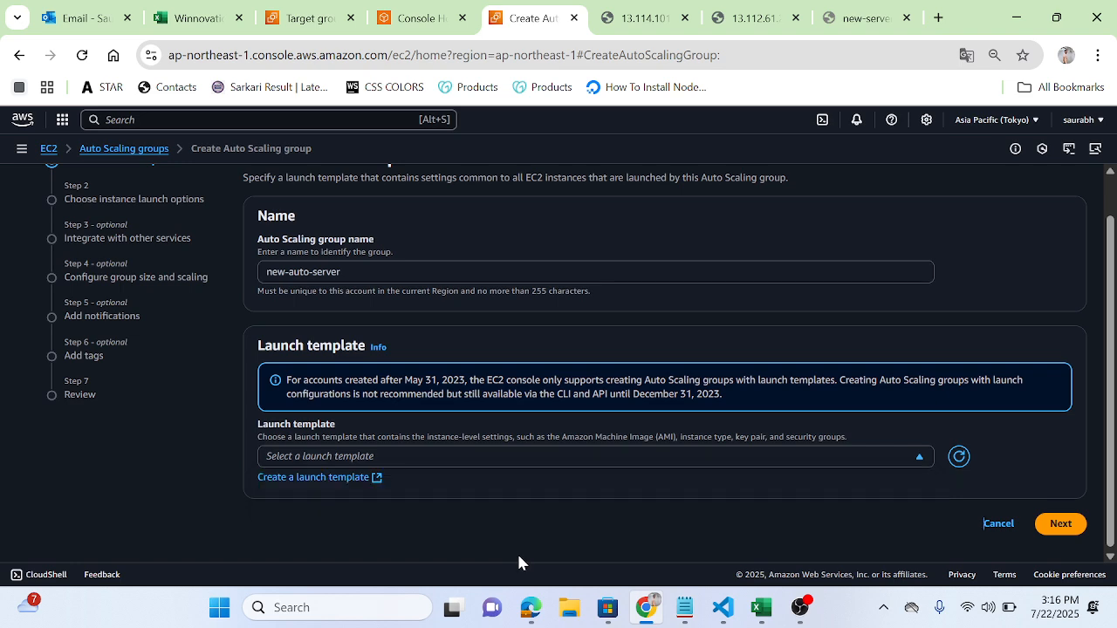
Start creating a launch template from the Auto Scaling group setup and name it server-1-tem
left_click(281, 479)
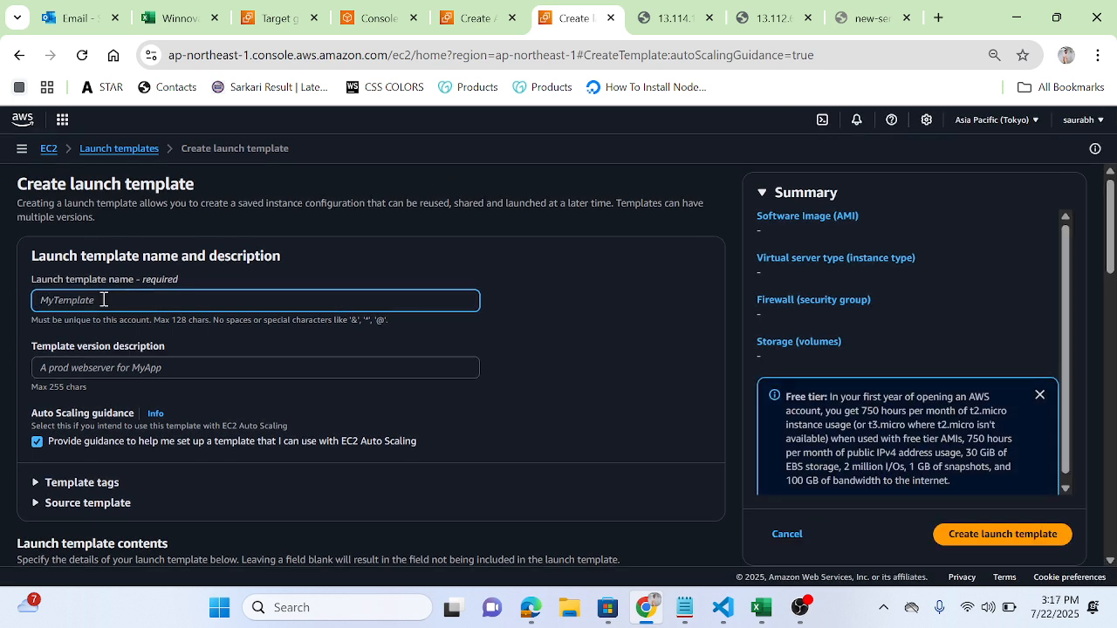
type("server-")
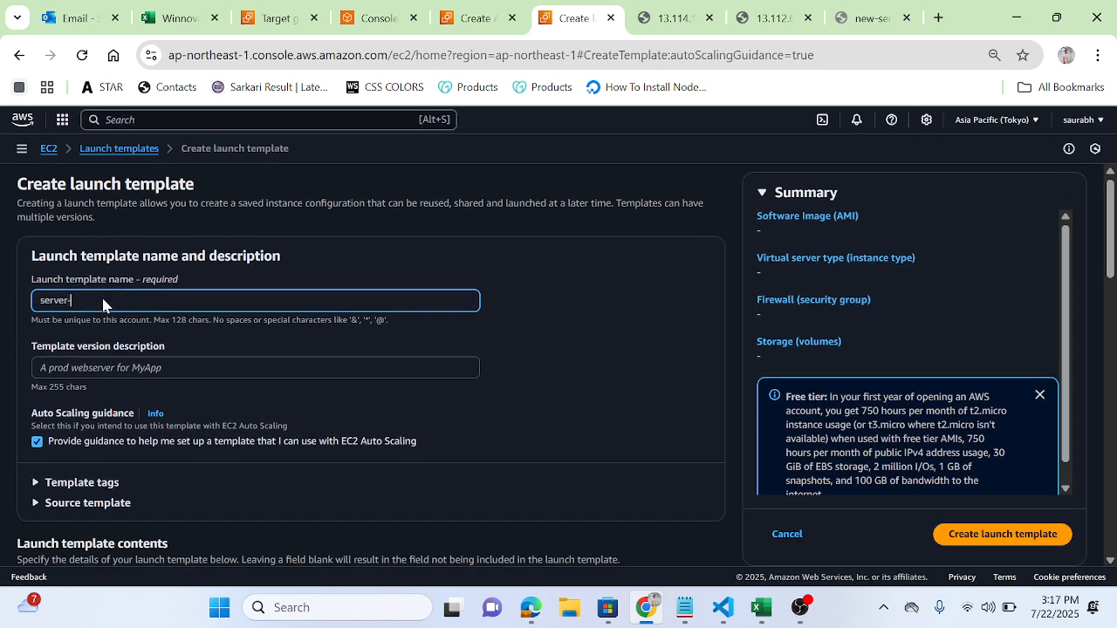
type("1-tem")
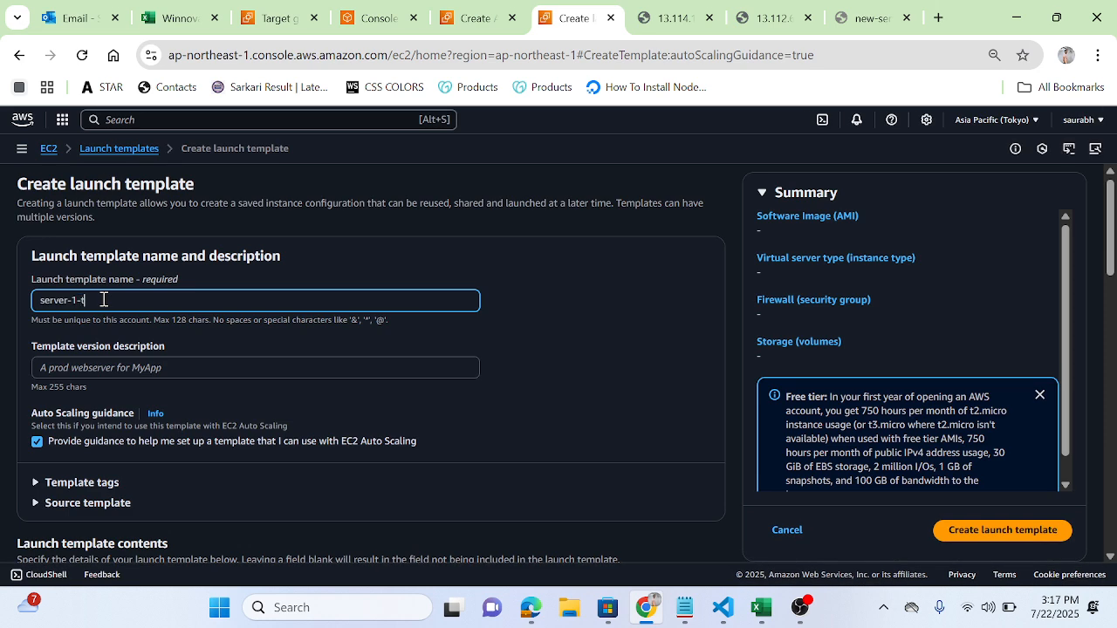
left_click(147, 366)
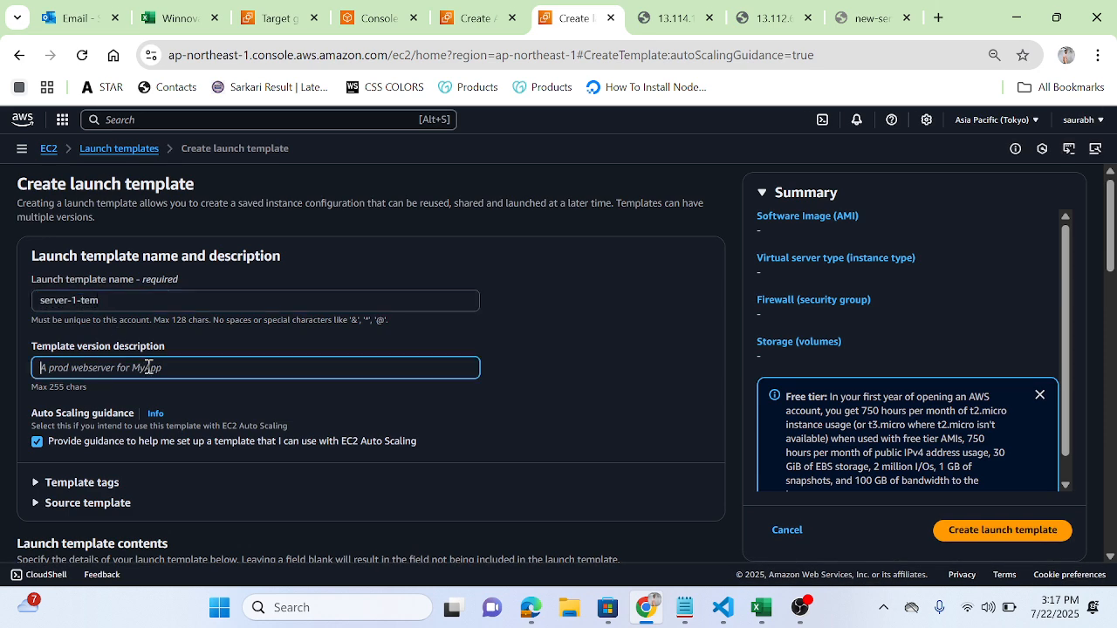
Use server-1-image from the account's own AMIs as the launch template's machine image
scroll(394, 258, "down", 2)
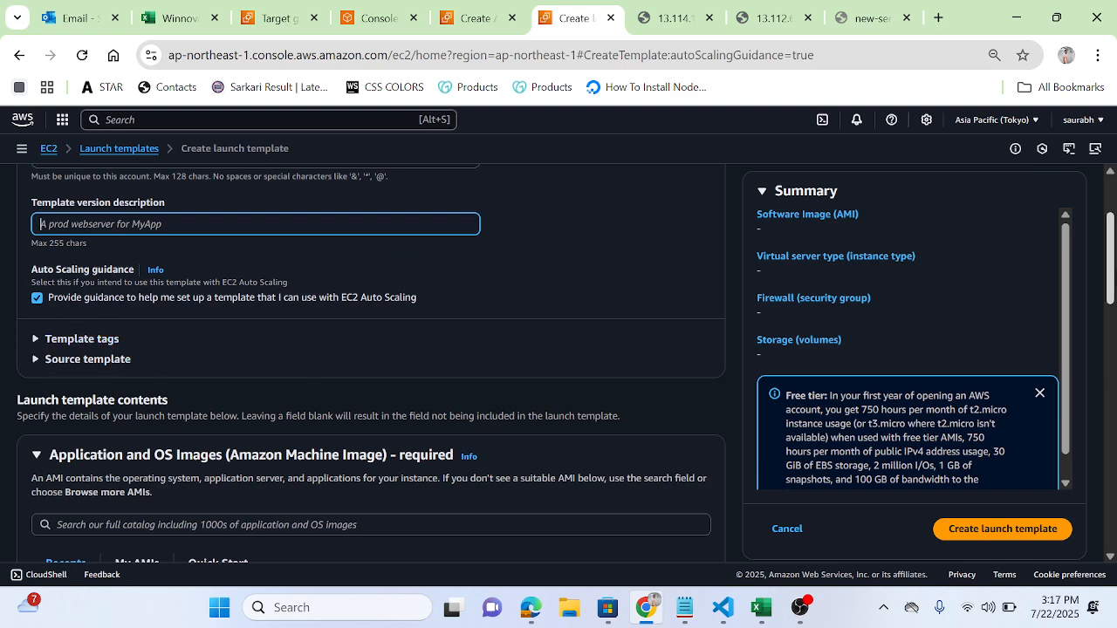
scroll(392, 302, "down", 3)
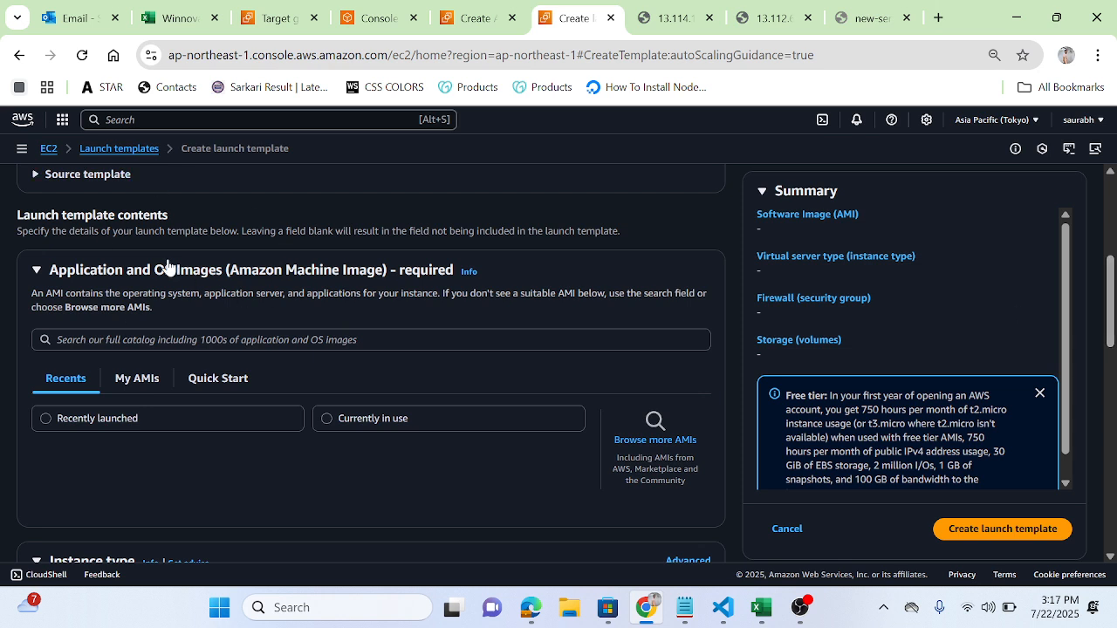
left_click(132, 380)
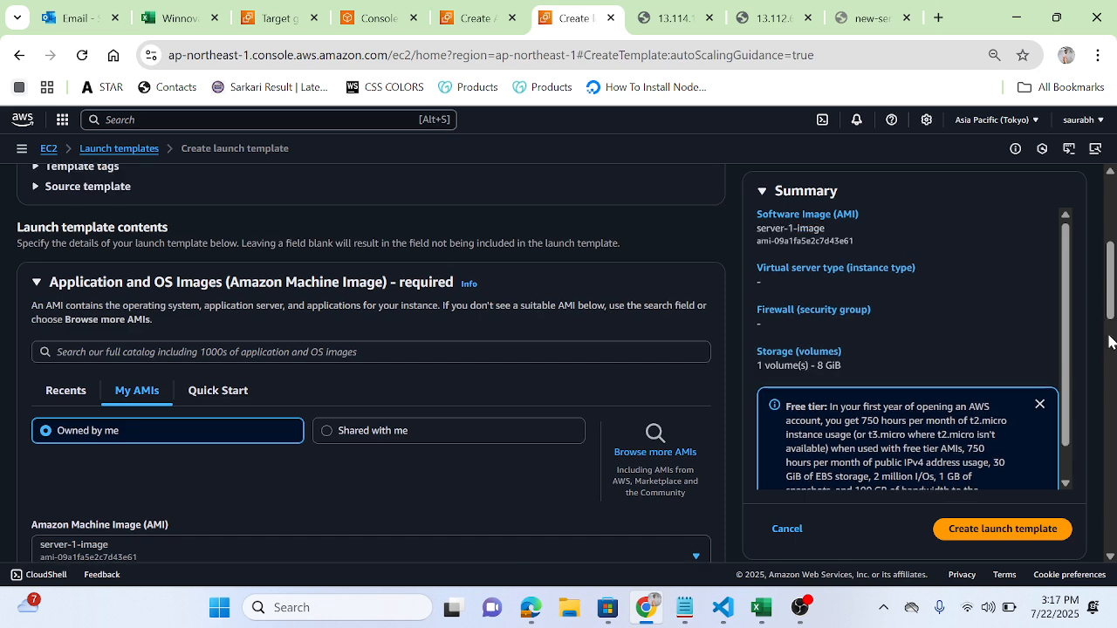
Set the launch template's instance type to t2.micro
scroll(1109, 340, "down", 3)
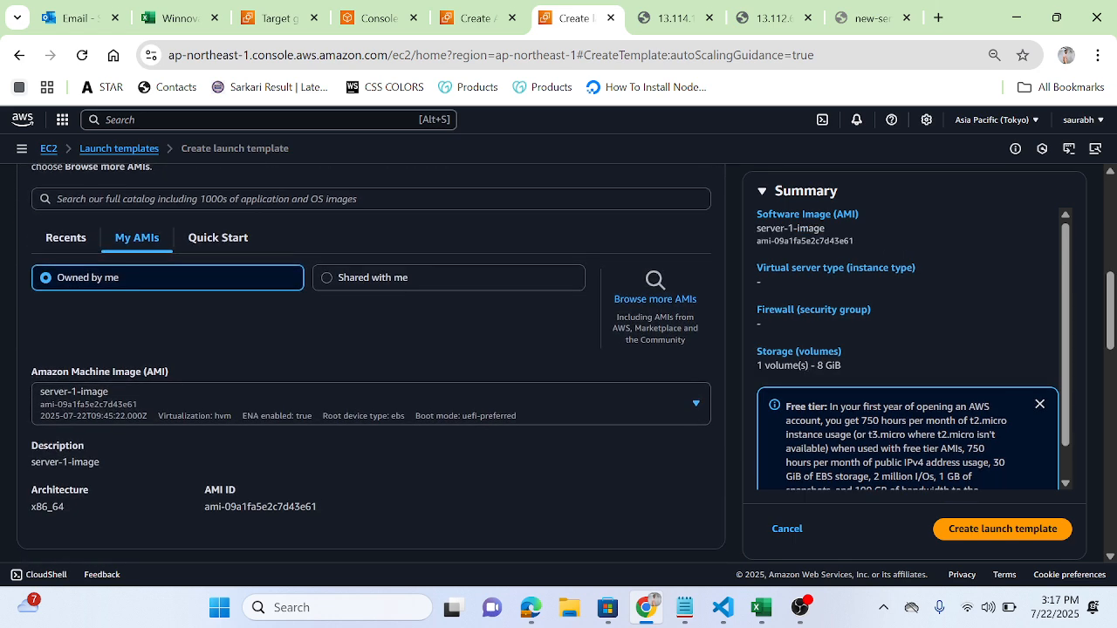
scroll(1109, 349, "down", 3)
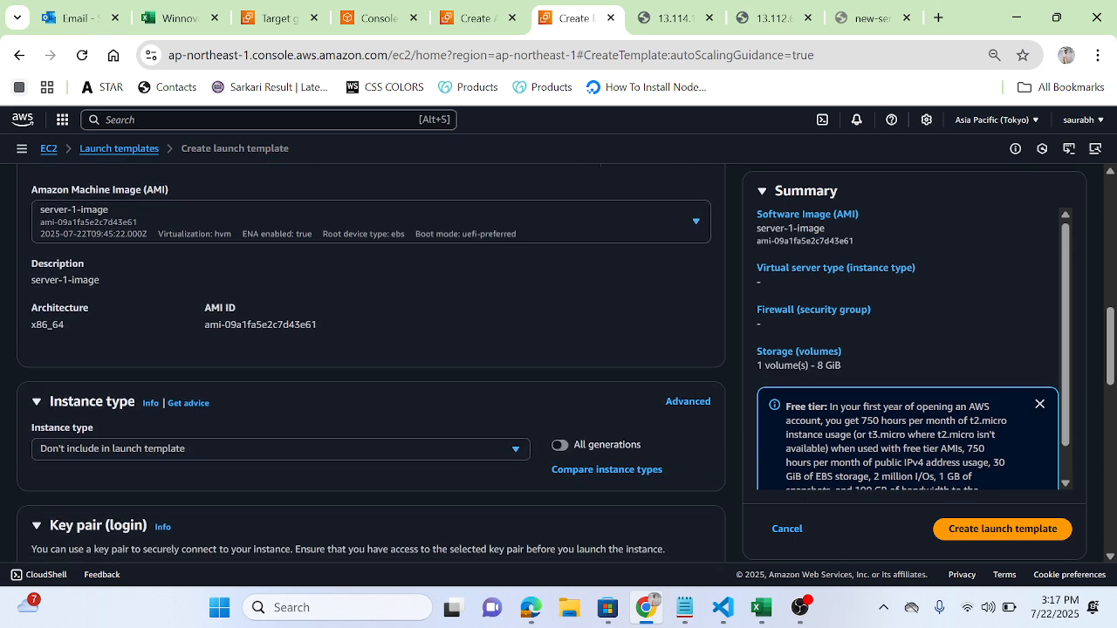
left_click(280, 448)
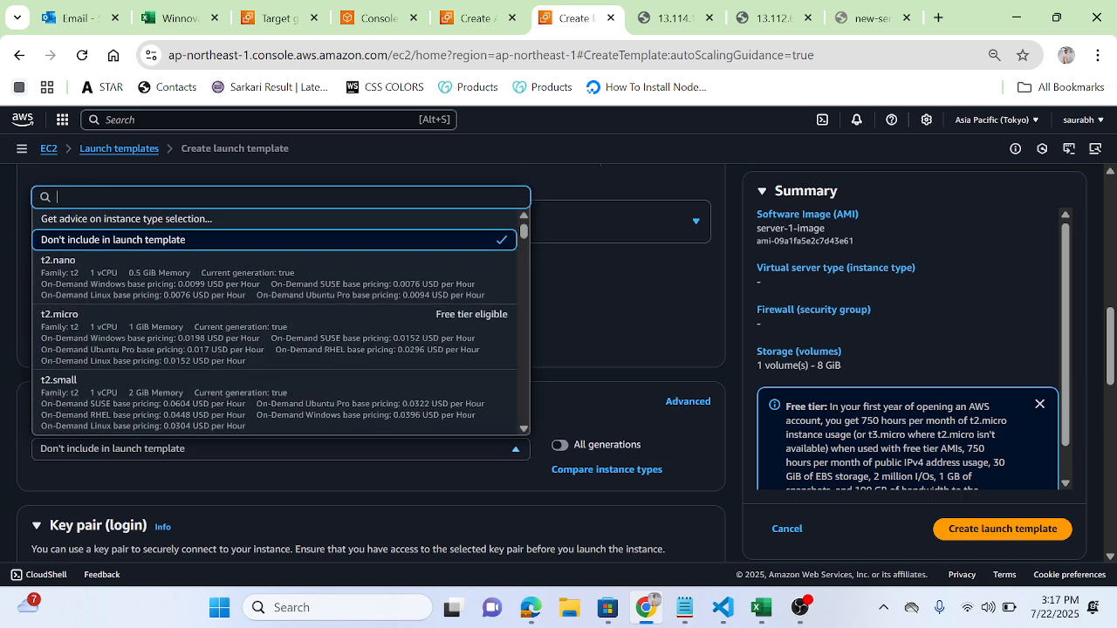
left_click(281, 448)
left_click(281, 448)
left_click(281, 448)
left_click(281, 448)
left_click(280, 448)
left_click(281, 449)
left_click(281, 449)
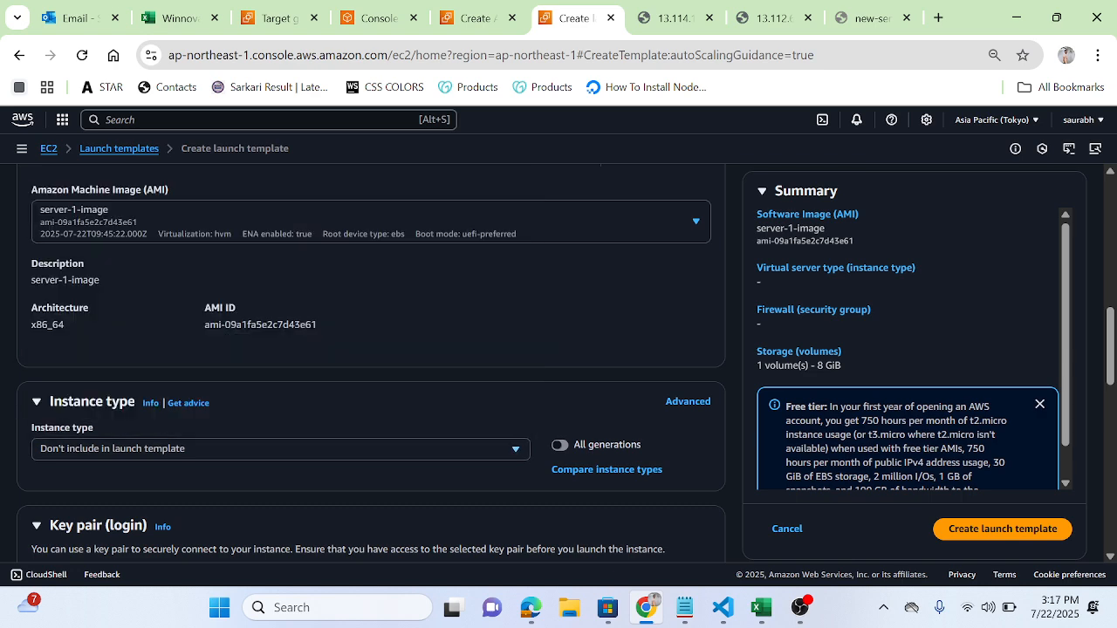
left_click(281, 449)
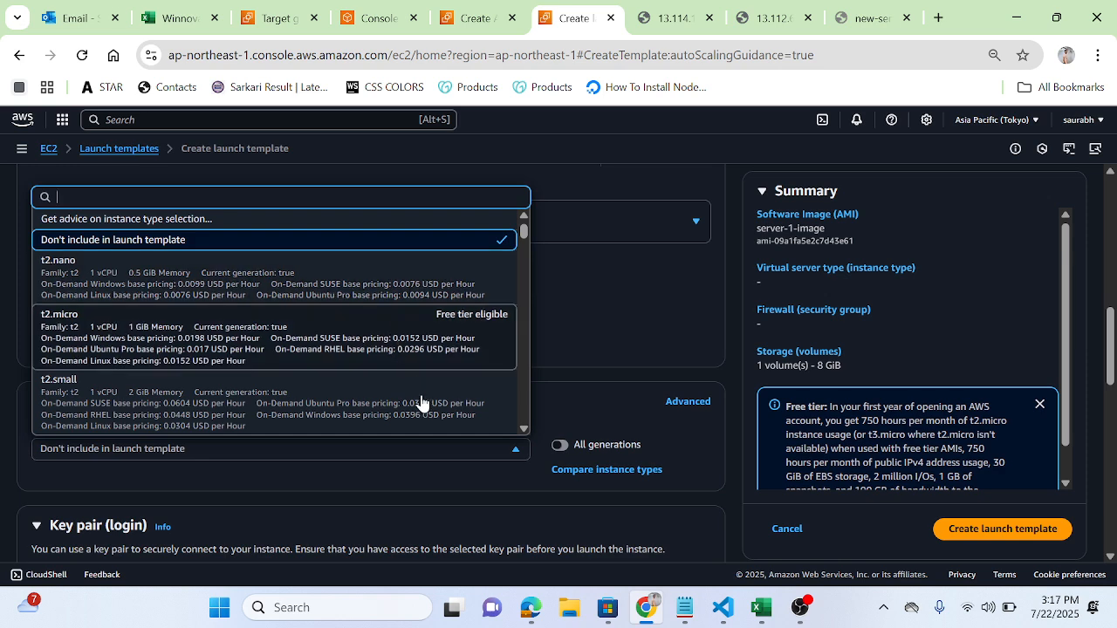
key("Return")
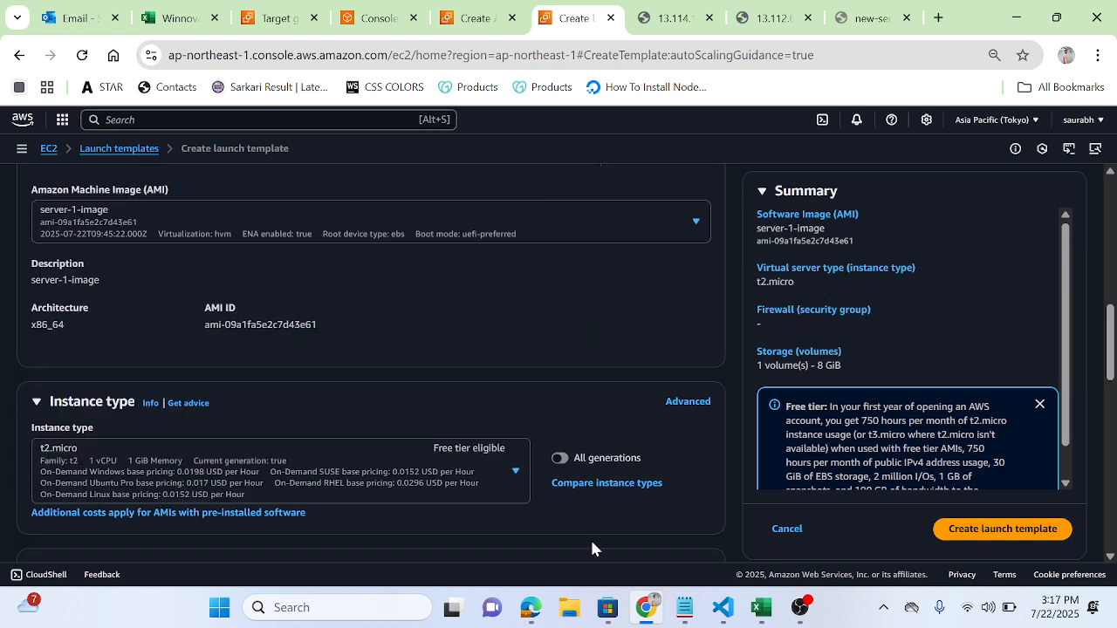
Choose the existing key pair named cloud for logging in to the template's instances
scroll(1110, 349, "down", 3)
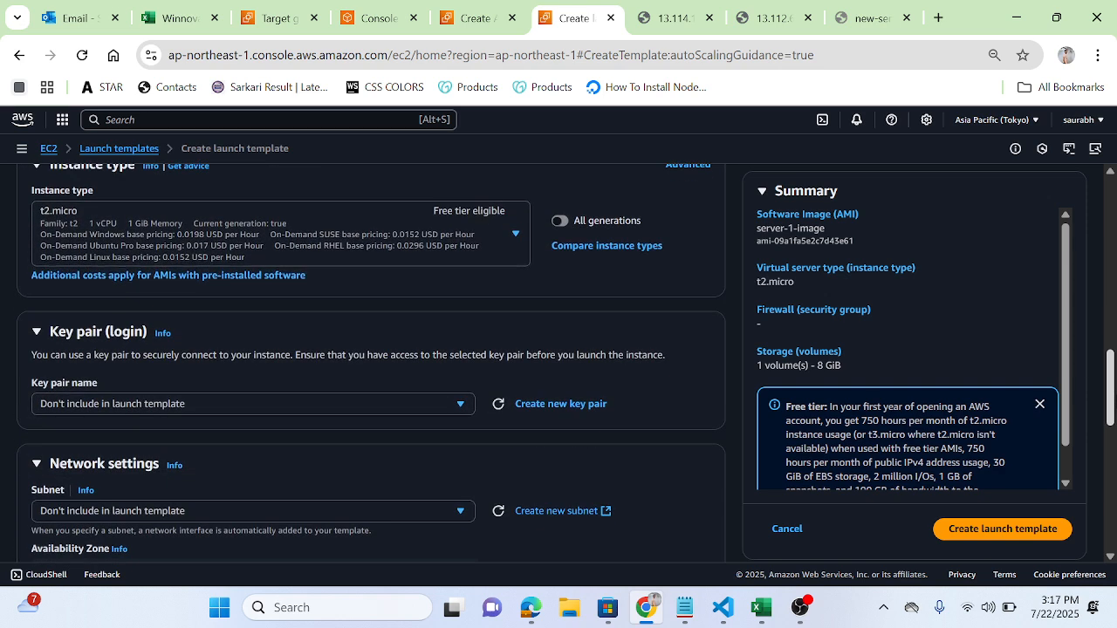
left_click(460, 402)
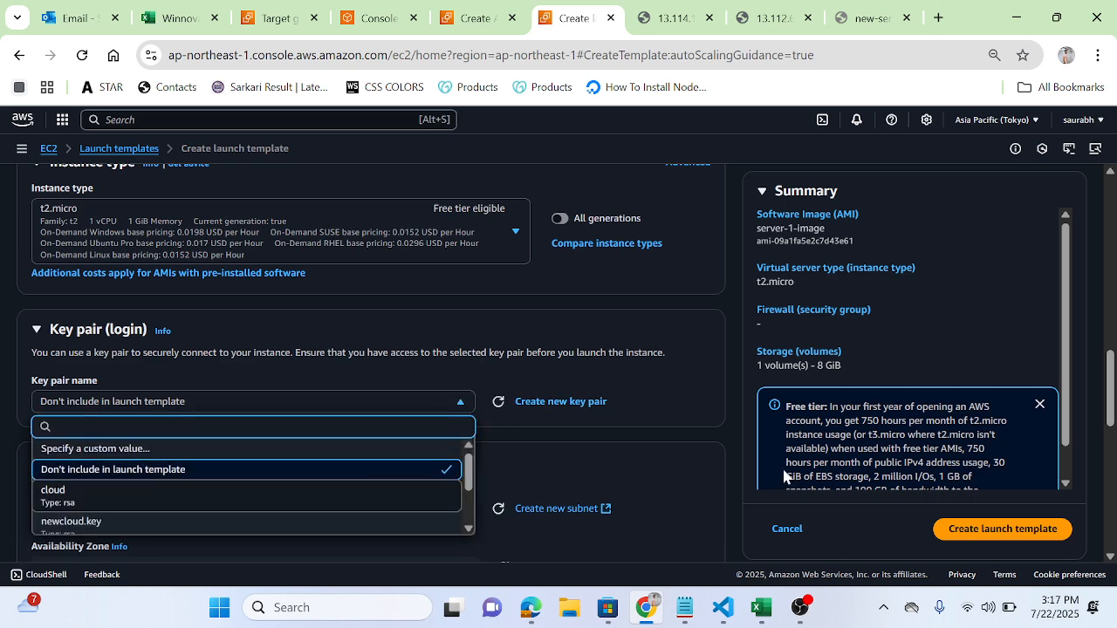
key("Return")
Assign the existing security group server-sg in the launch template's network settings
left_click_drag(1110, 418, 1113, 495)
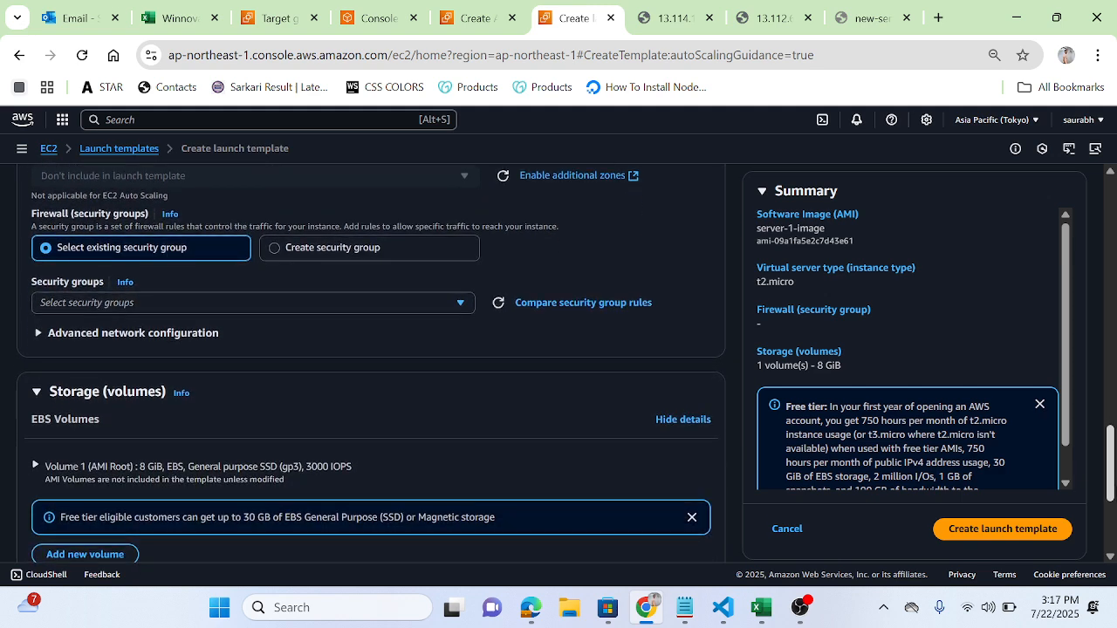
left_click(462, 303)
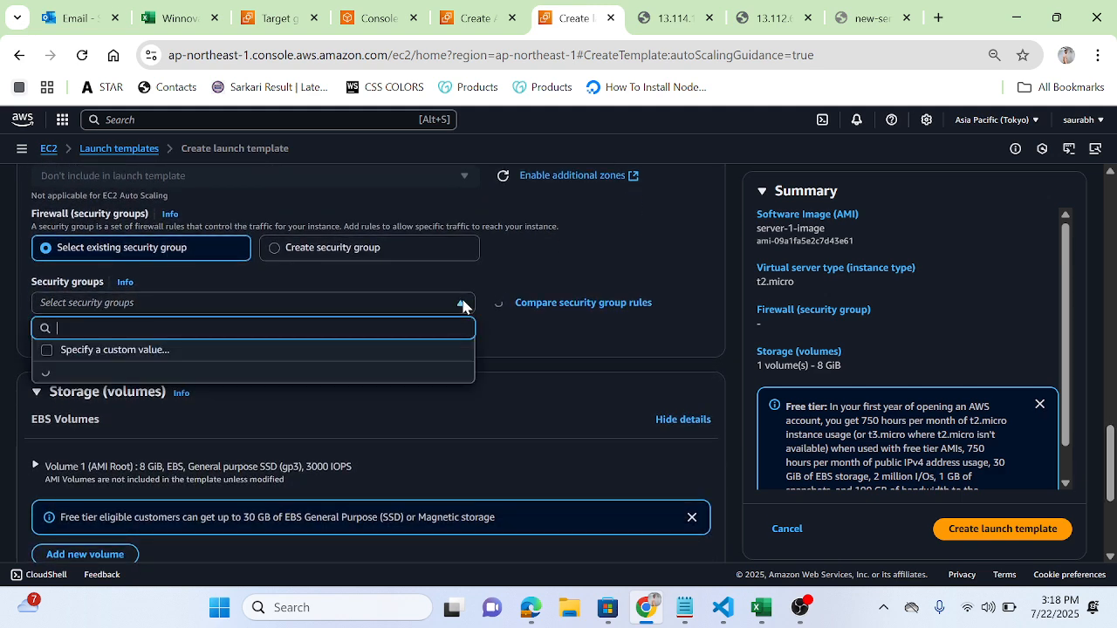
left_click(553, 340)
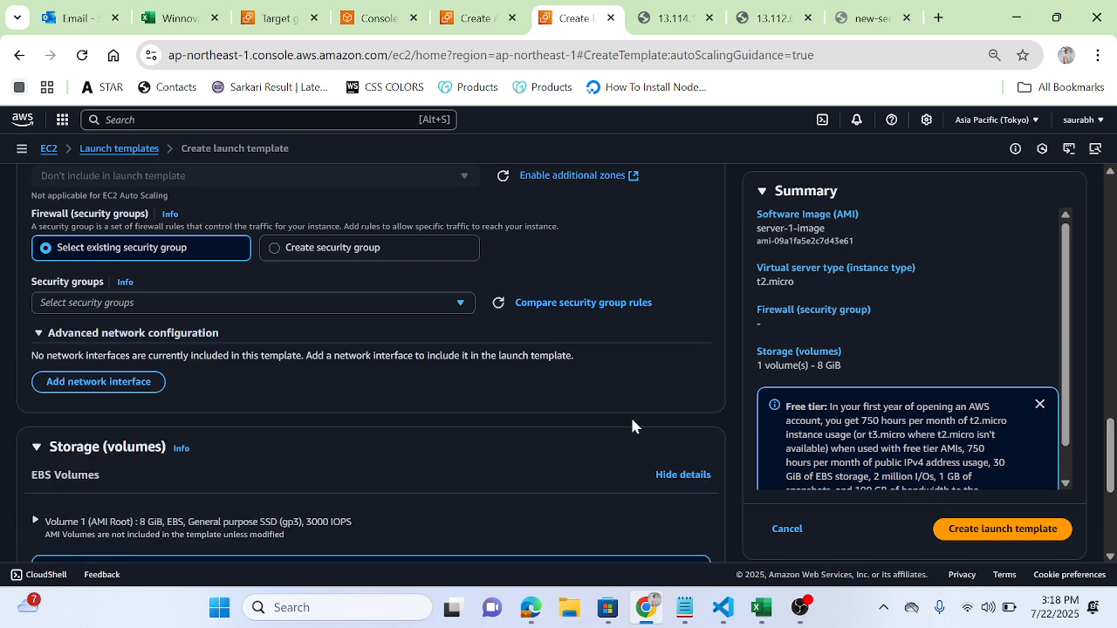
left_click(454, 302)
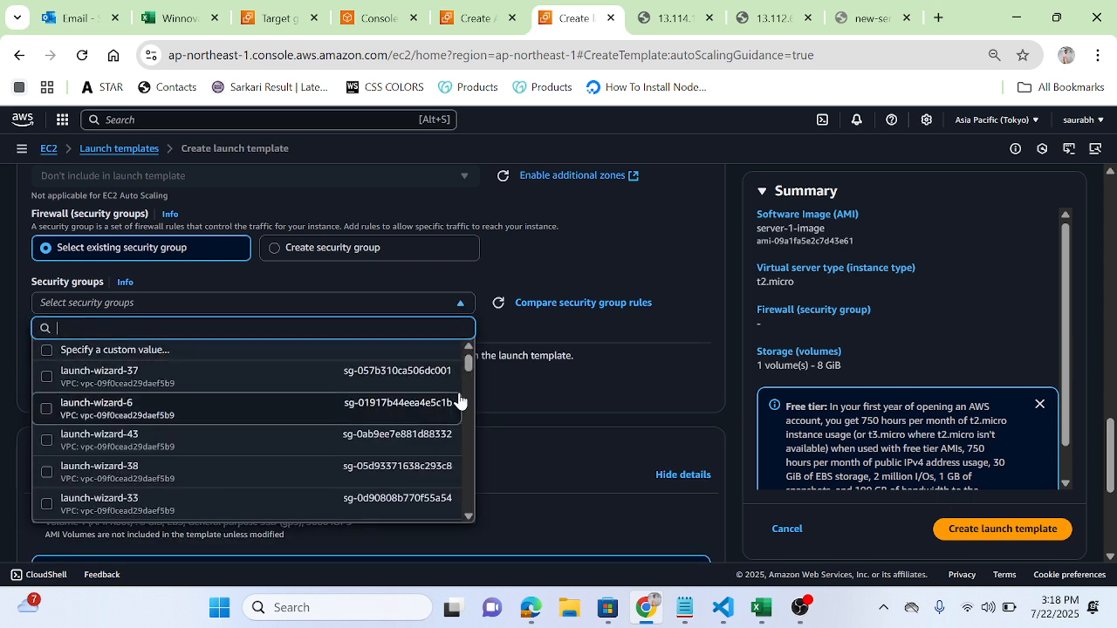
scroll(470, 401, "down", 3)
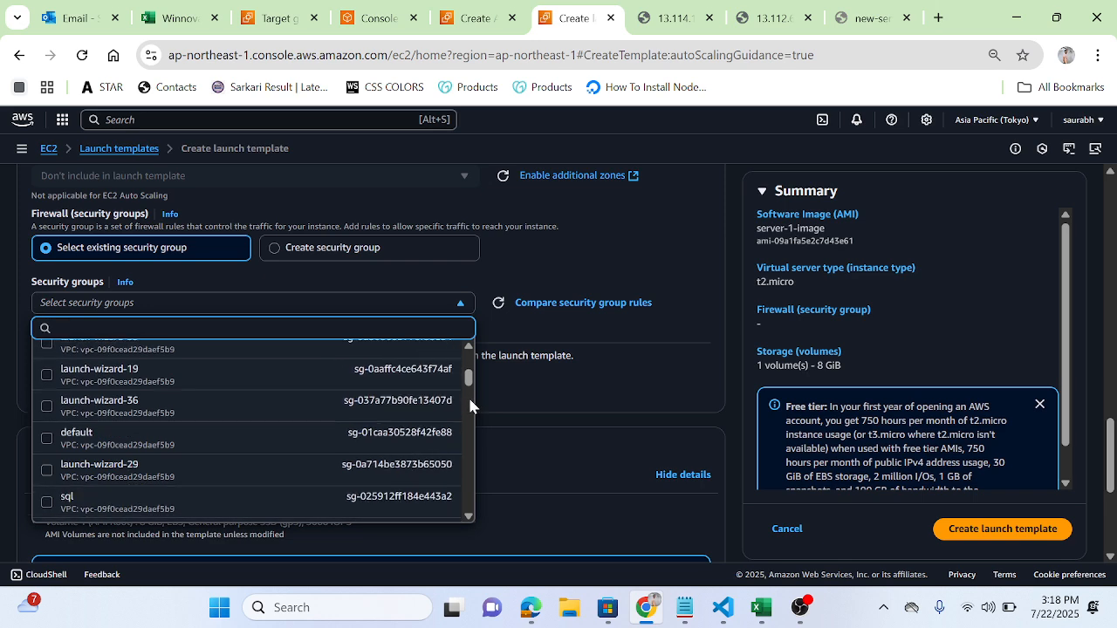
scroll(469, 399, "down", 3)
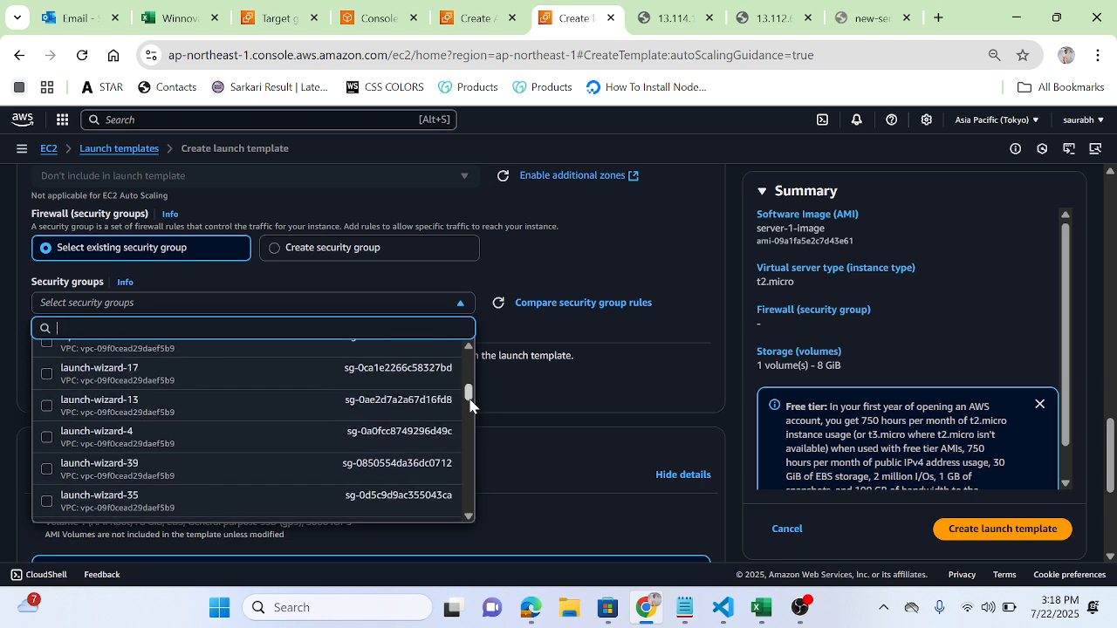
scroll(470, 418, "down", 3)
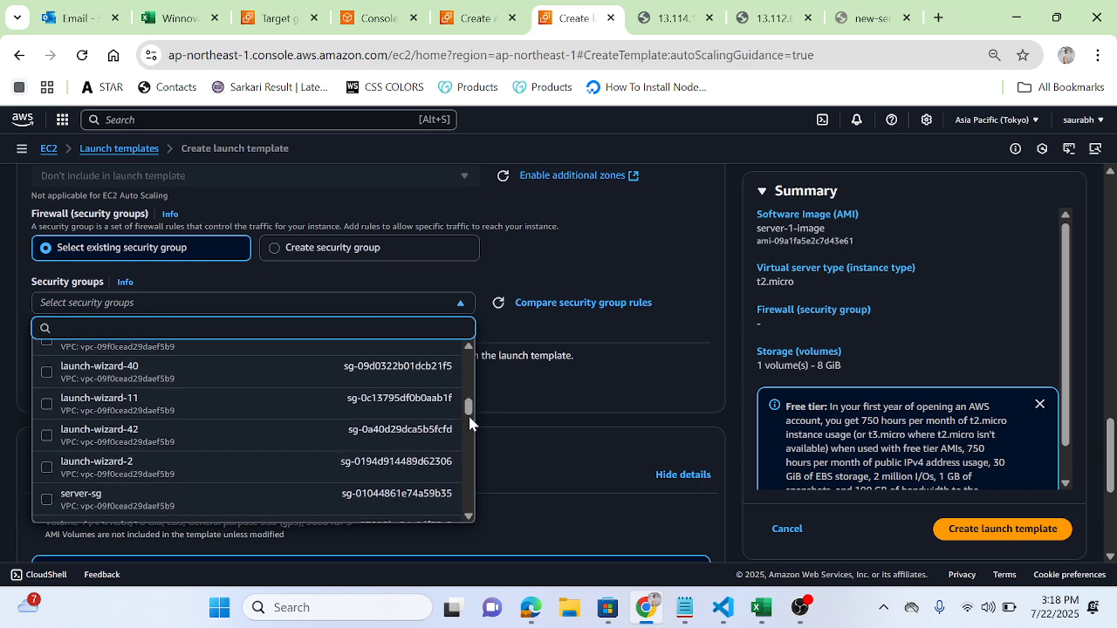
left_click(41, 502)
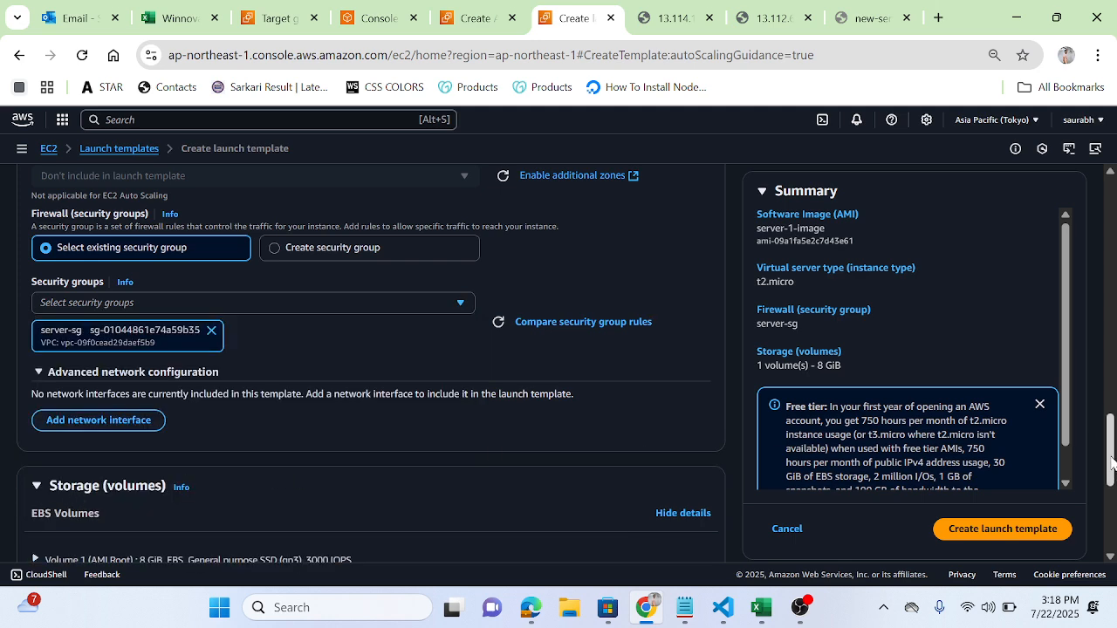
Create the launch template with the default storage settings and open the list of launch templates
scroll(361, 401, "down", 3)
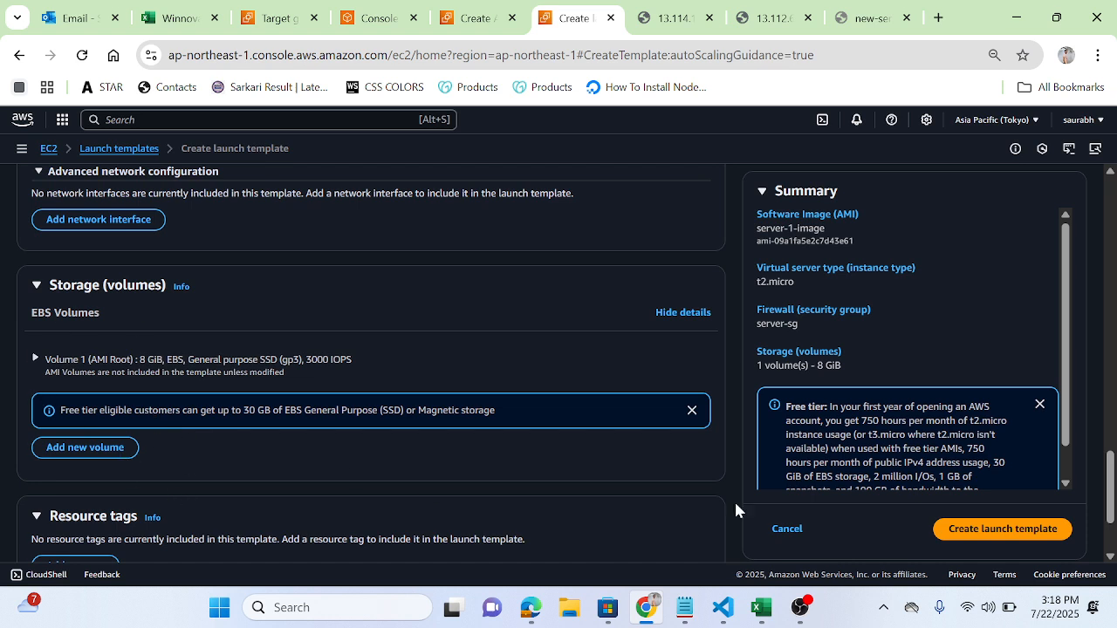
left_click(969, 530)
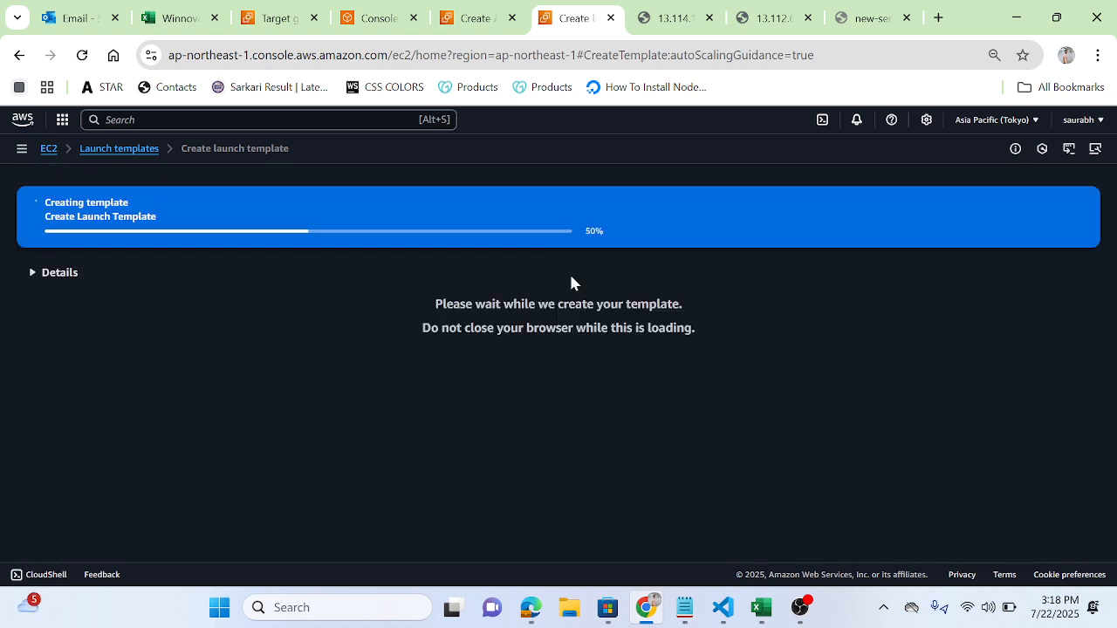
left_click(469, 8)
left_click(565, 7)
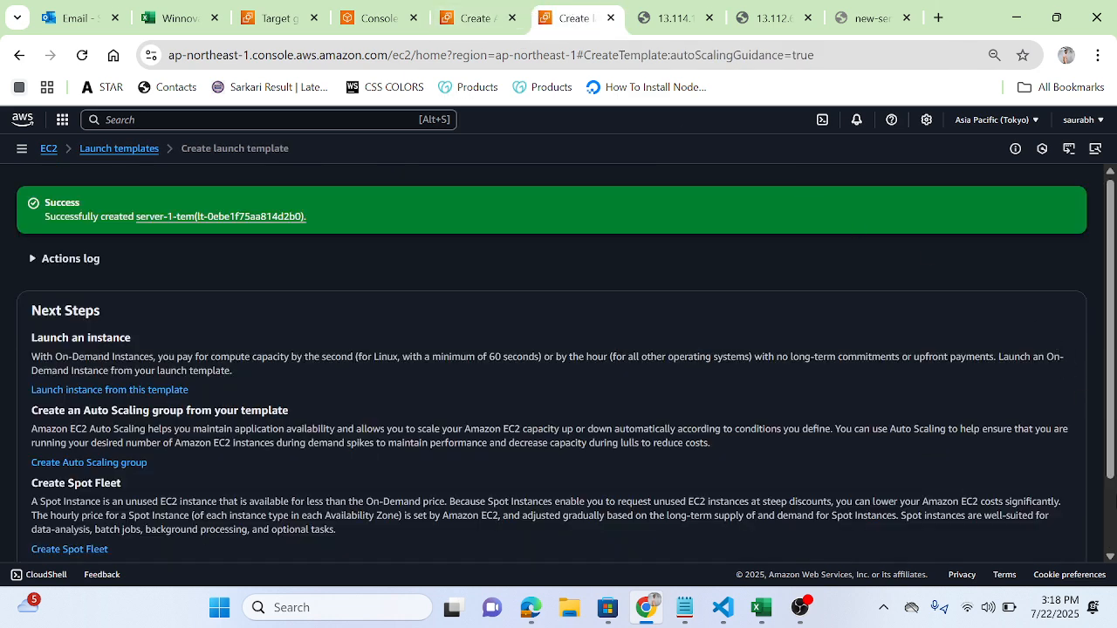
scroll(565, 363, "down", 1)
left_click_drag(1114, 523, 1114, 542)
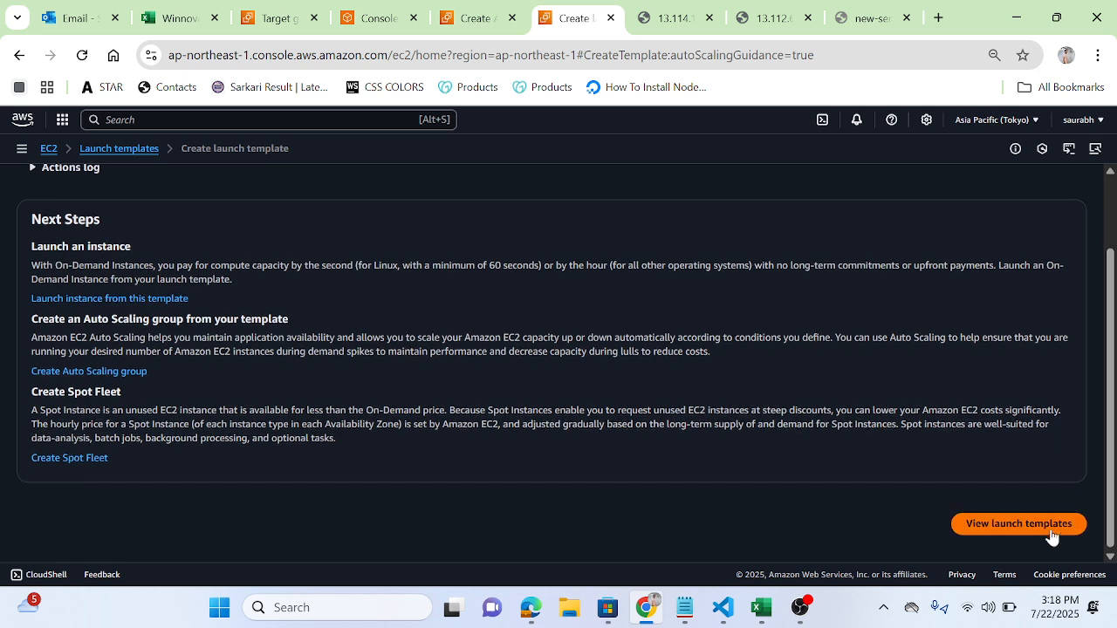
left_click(999, 524)
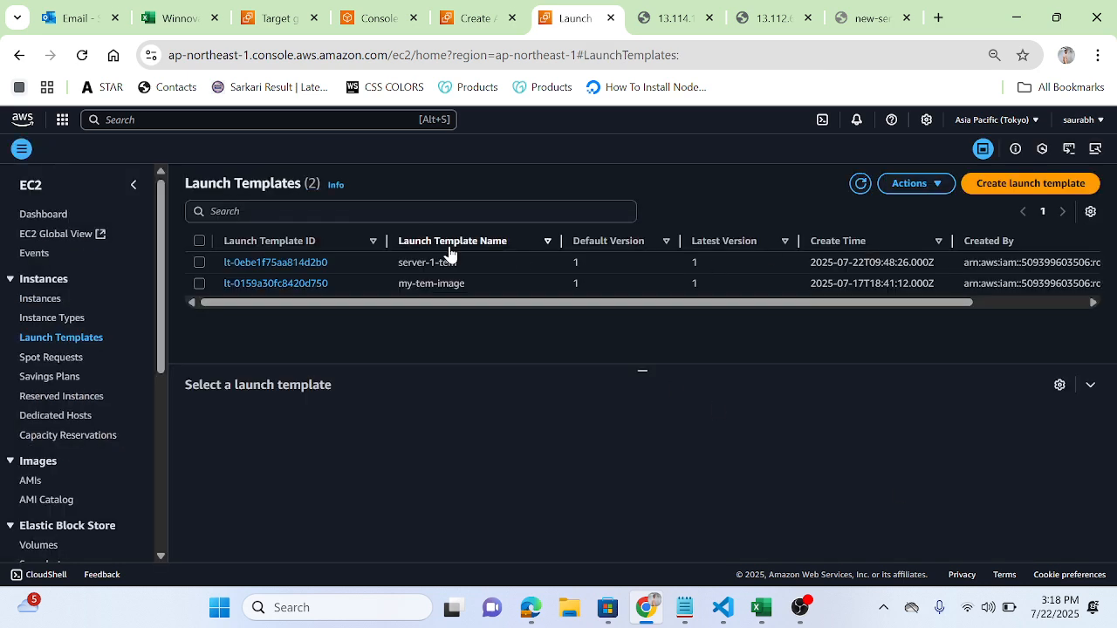
Delete the old launch template my-tem-image, confirming the deletion with the word delete
left_click(199, 284)
left_click(938, 186)
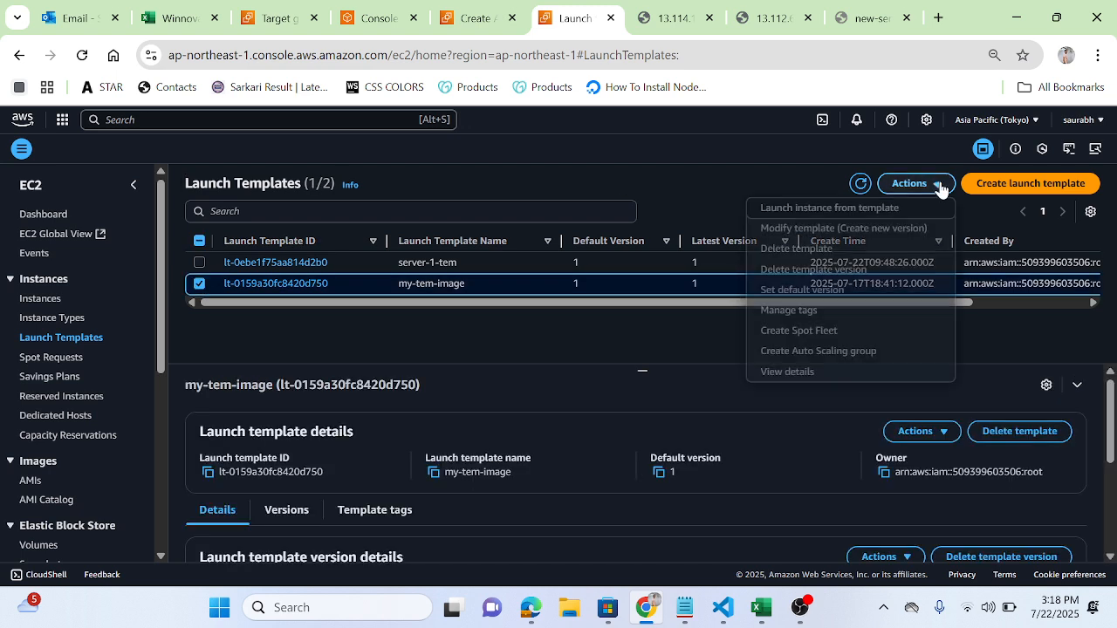
left_click(807, 253)
left_click(524, 381)
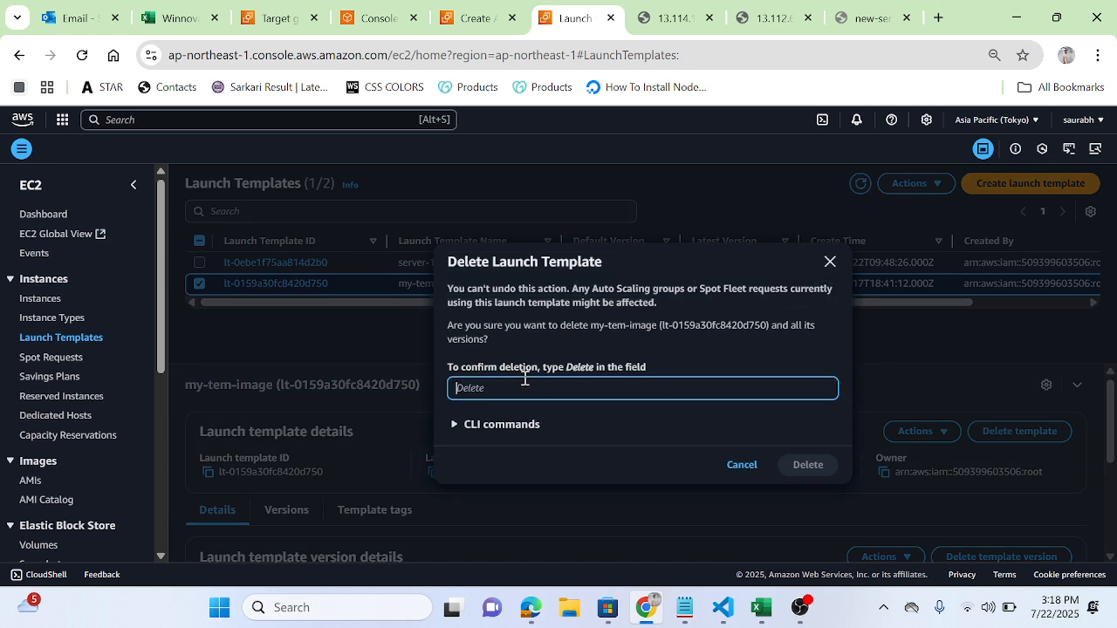
type("delete")
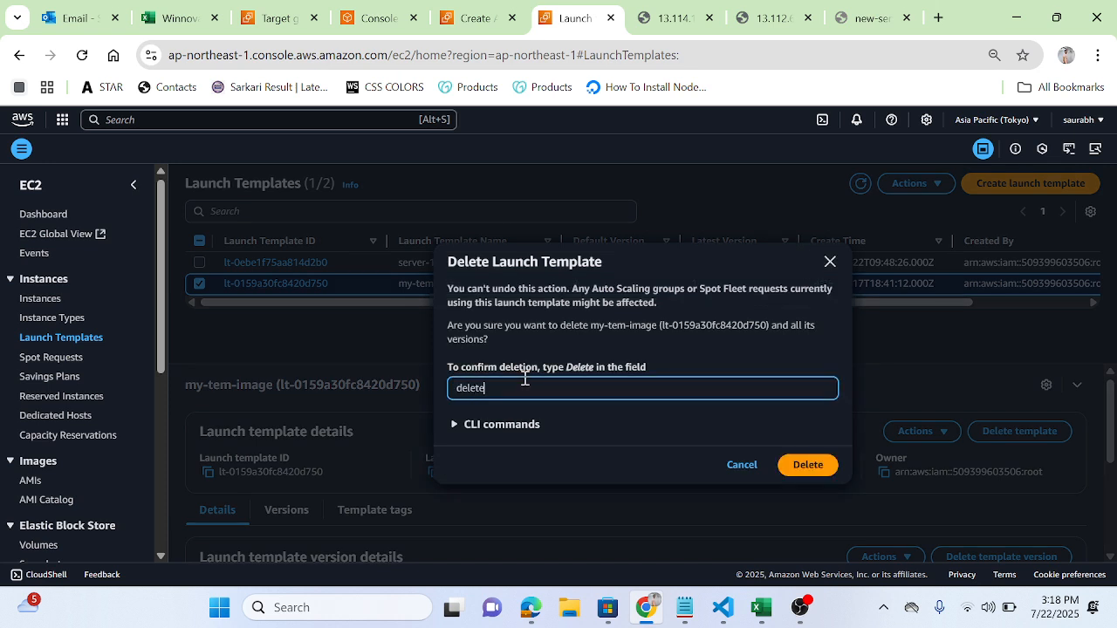
left_click(807, 465)
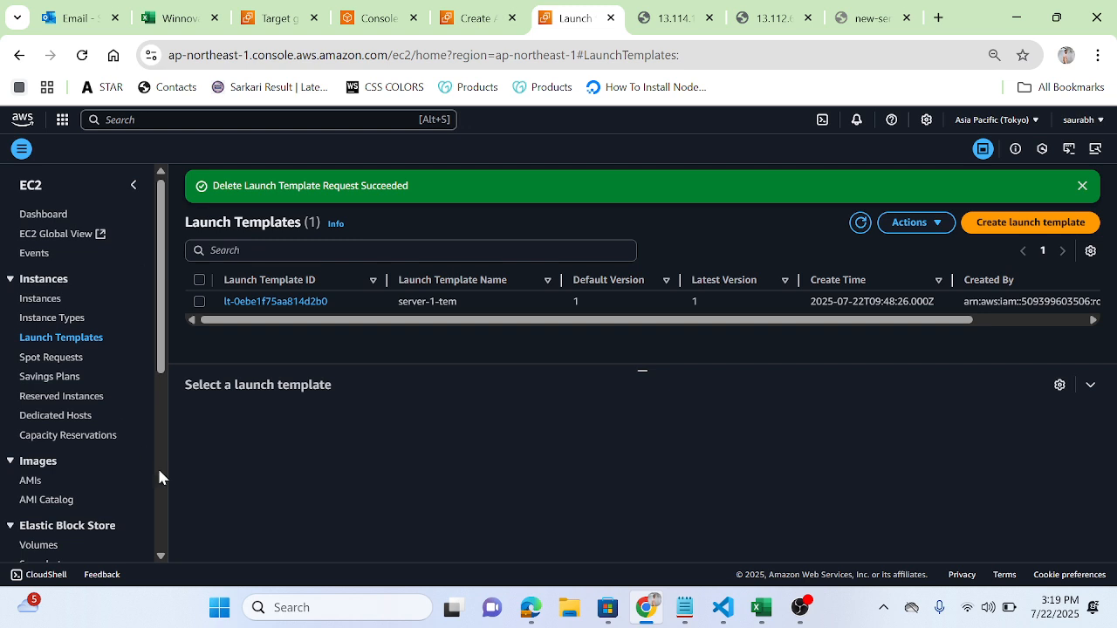
Return to the Auto Scaling group setup and choose my-tem-image as its launch template
left_click(475, 18)
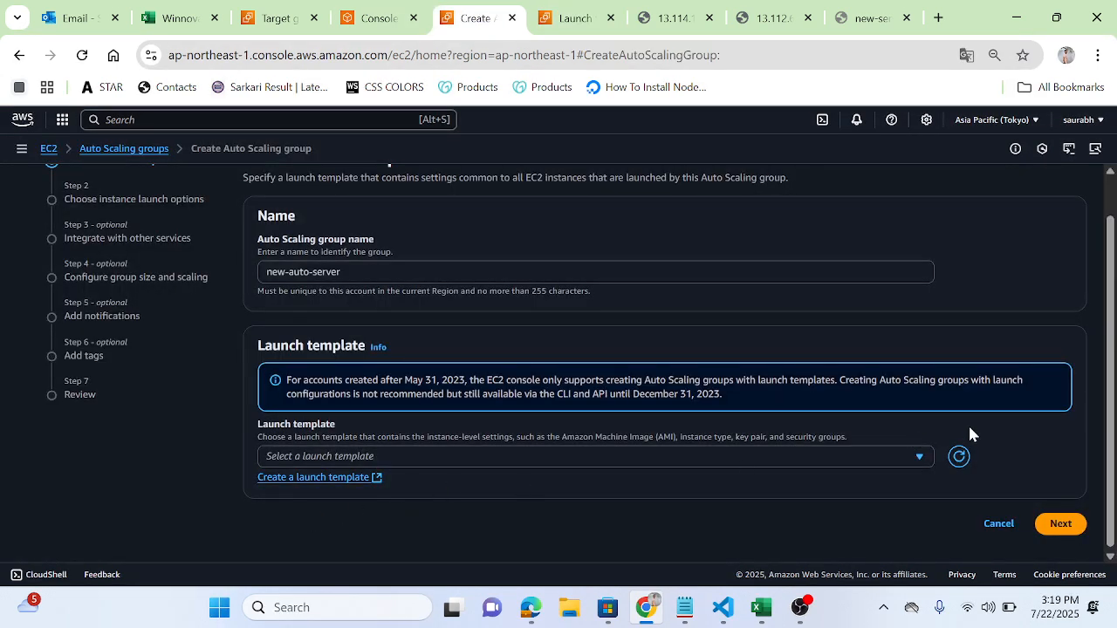
left_click(927, 456)
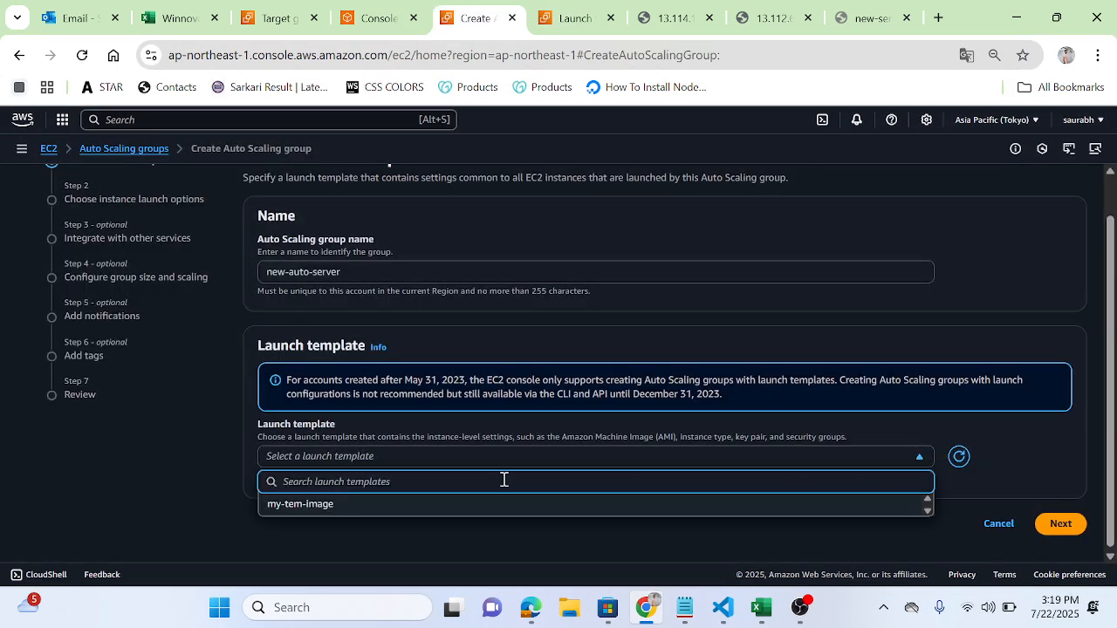
left_click(336, 506)
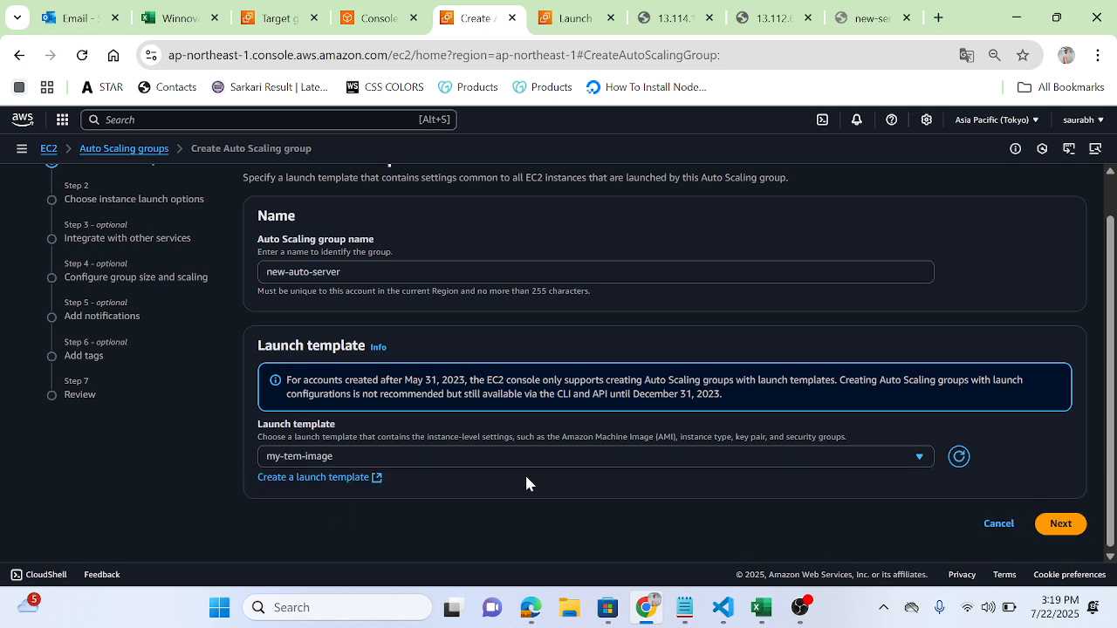
Refresh the launch templates, choose server-1-tem with its default version, and continue to the instance launch options
left_click(1060, 524)
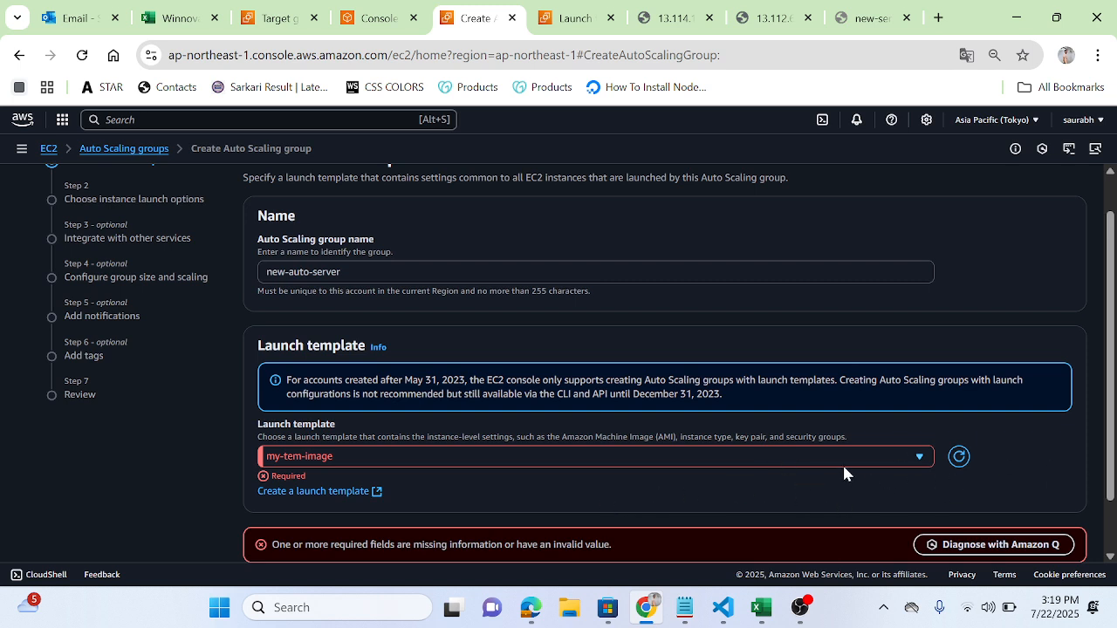
left_click(958, 457)
left_click(921, 460)
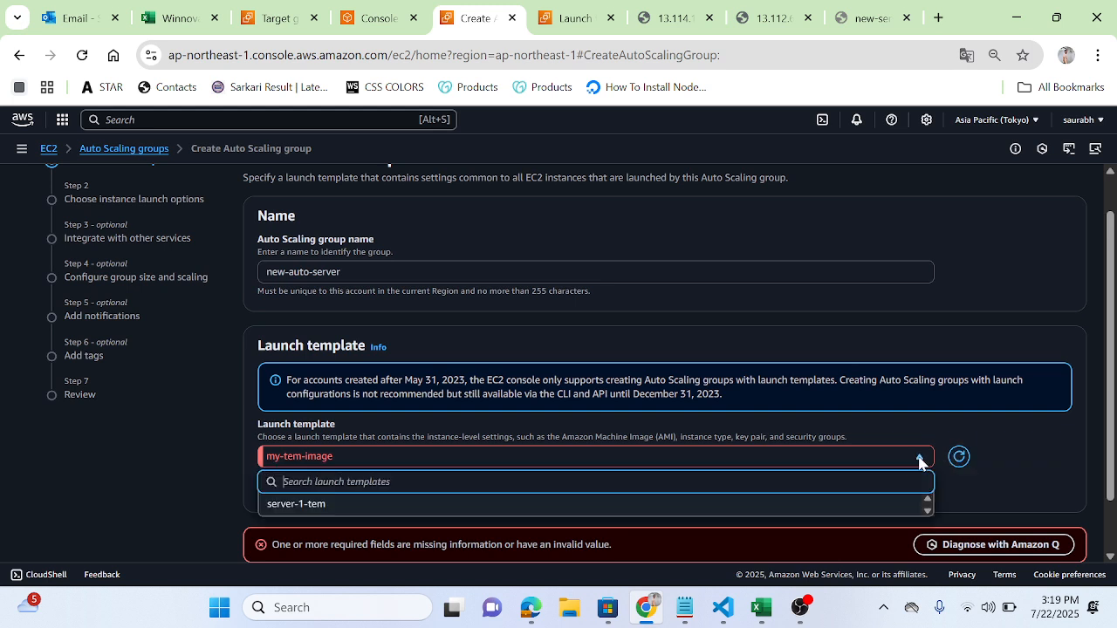
left_click(289, 506)
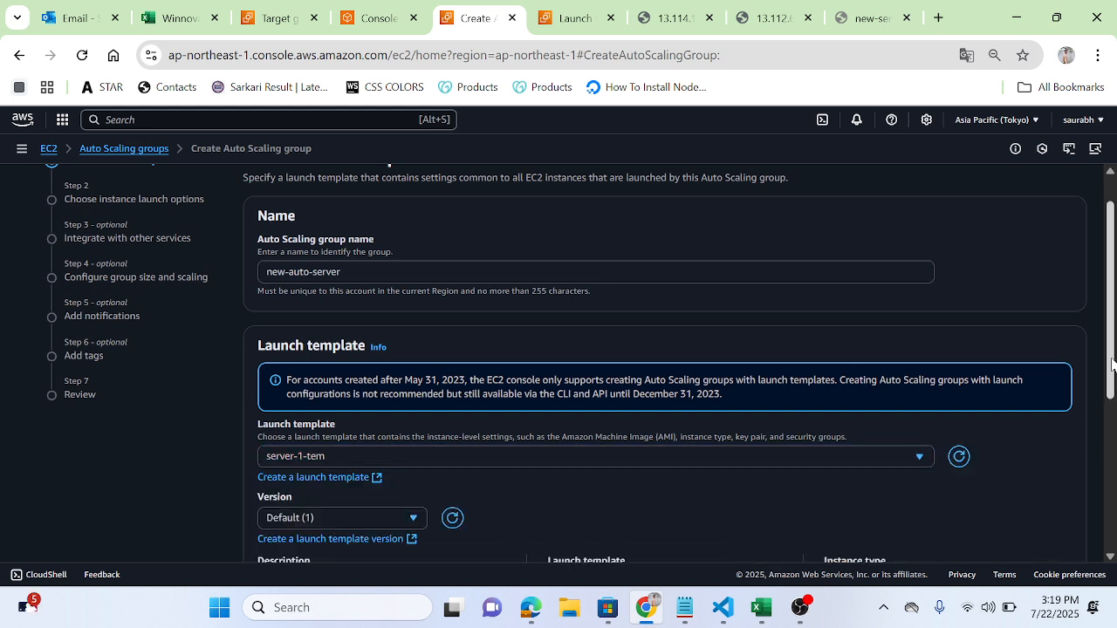
scroll(1112, 362, "down", 3)
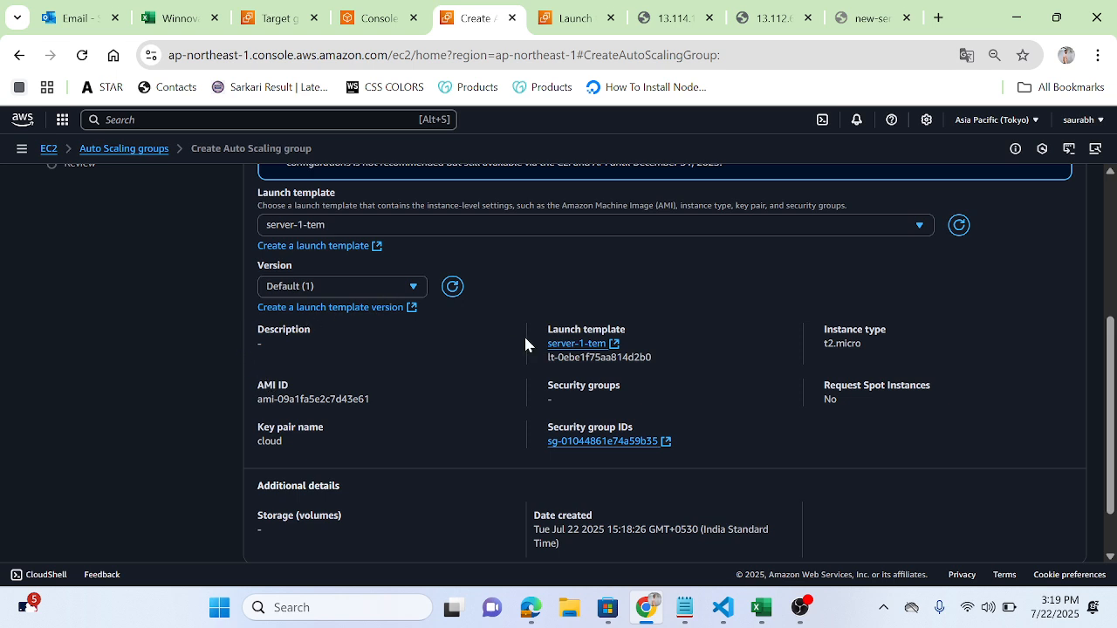
left_click_drag(1112, 440, 1113, 477)
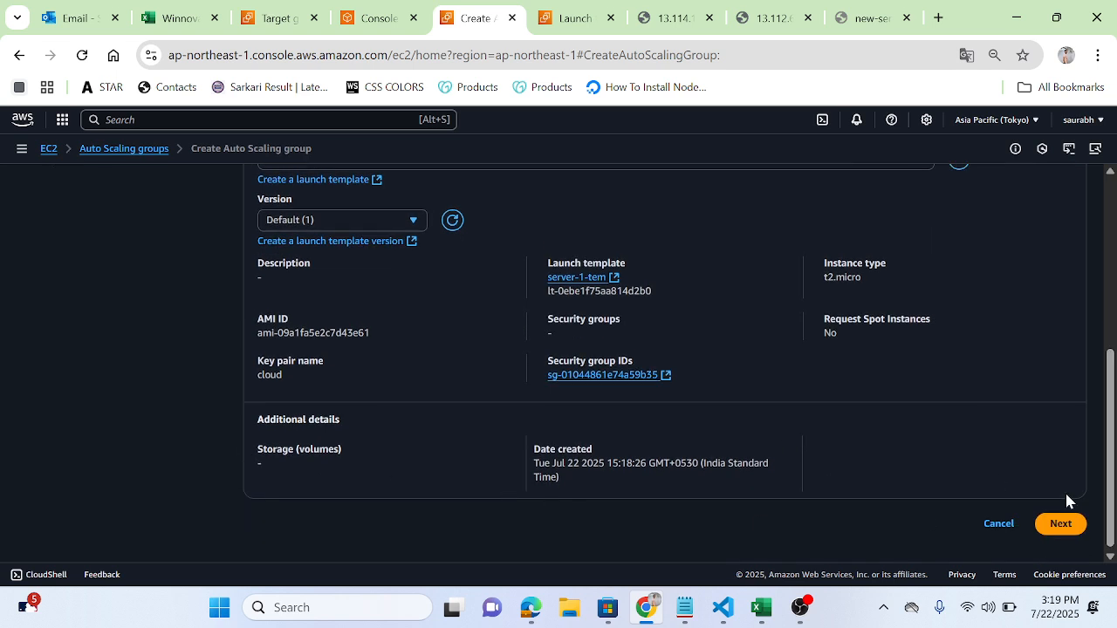
left_click(1061, 524)
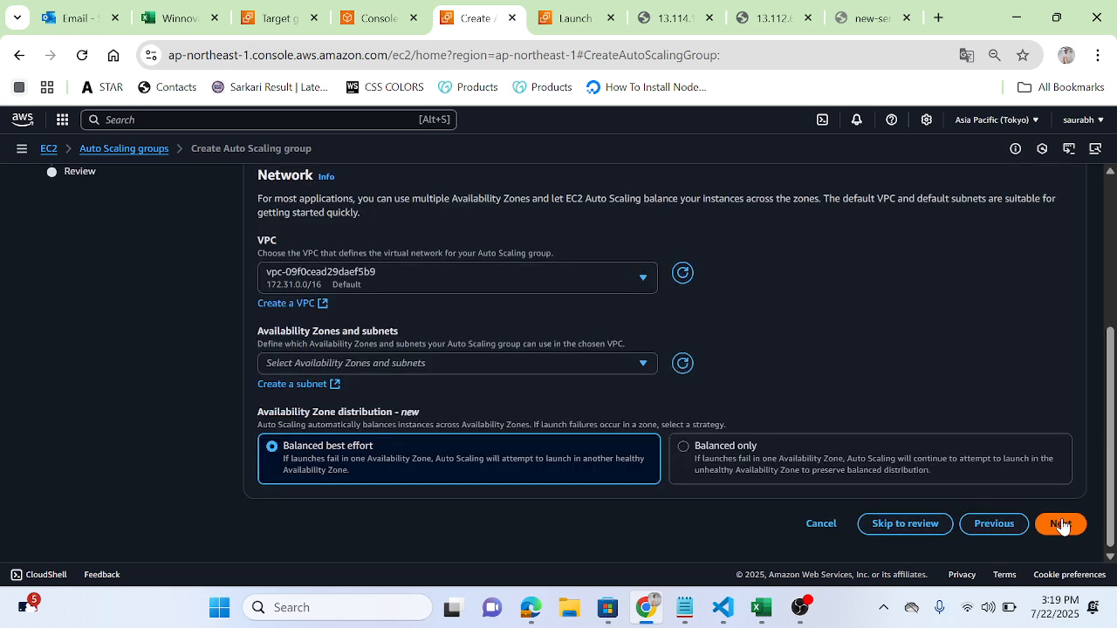
Select the apne1-az1 (ap-northeast-1c) subnet for the Auto Scaling group
left_click(1061, 525)
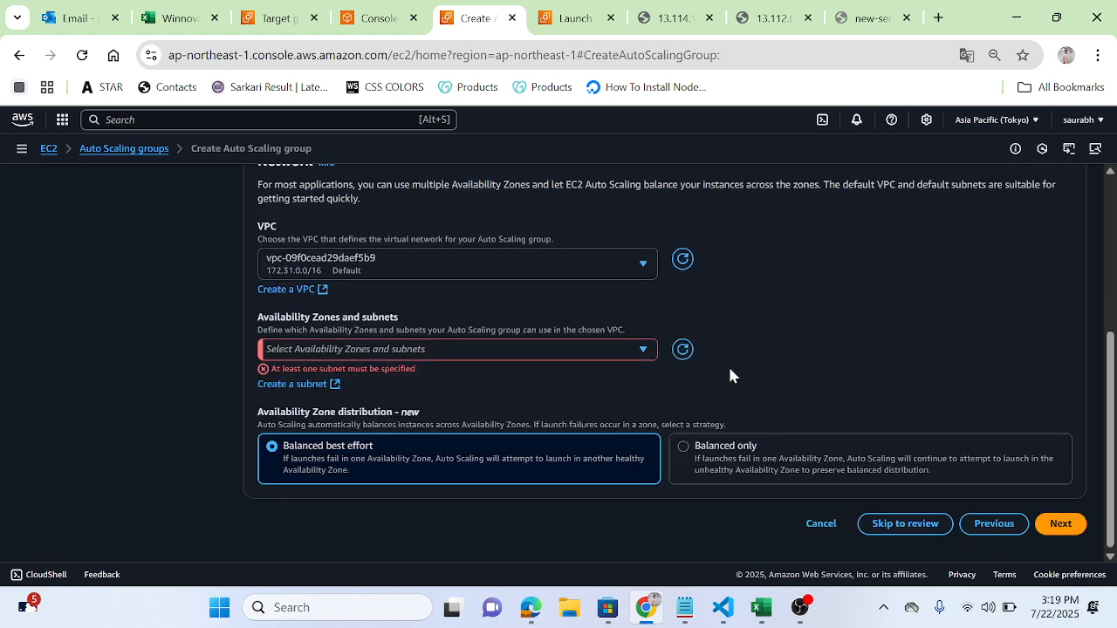
left_click(639, 343)
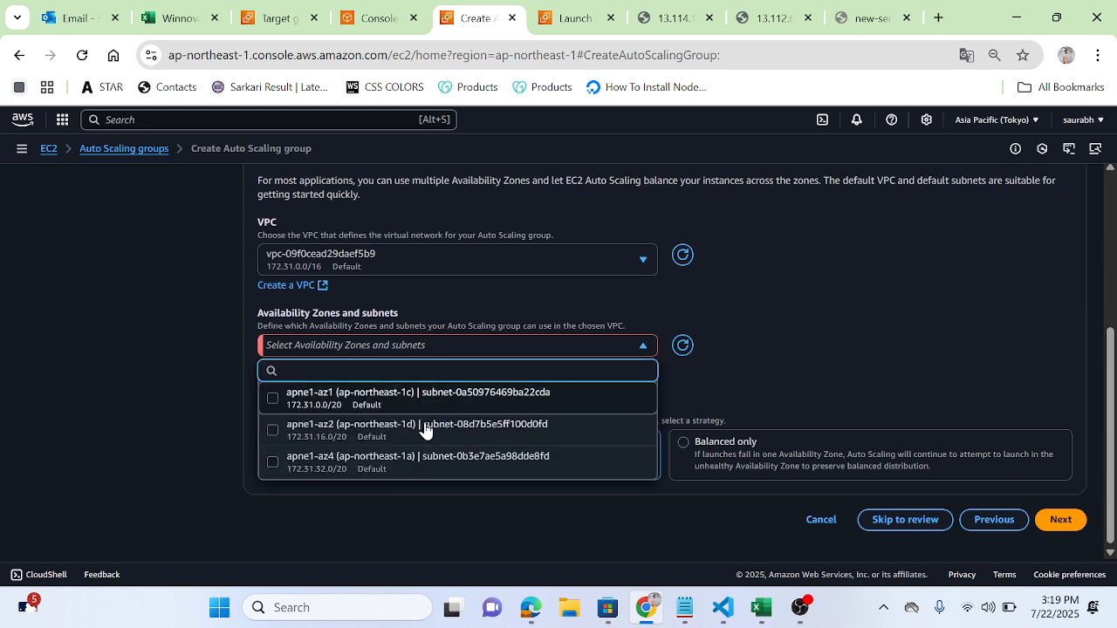
left_click(272, 399)
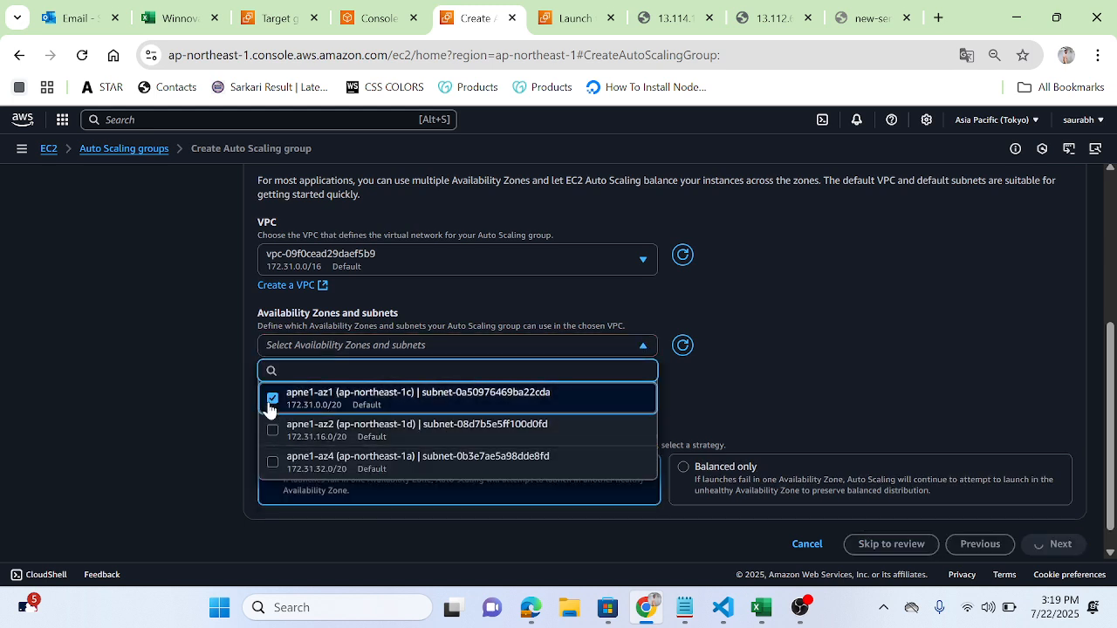
Check the Availability Zone of server-1 and server-2 in the instances list and return to the Auto Scaling group setup
left_click(300, 7)
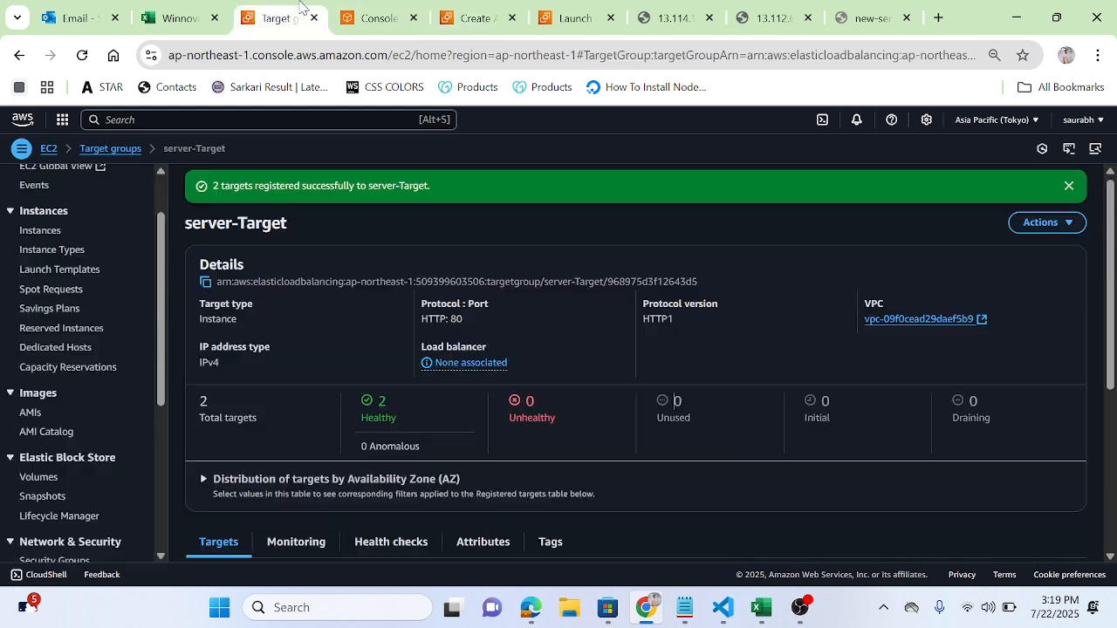
left_click(40, 233)
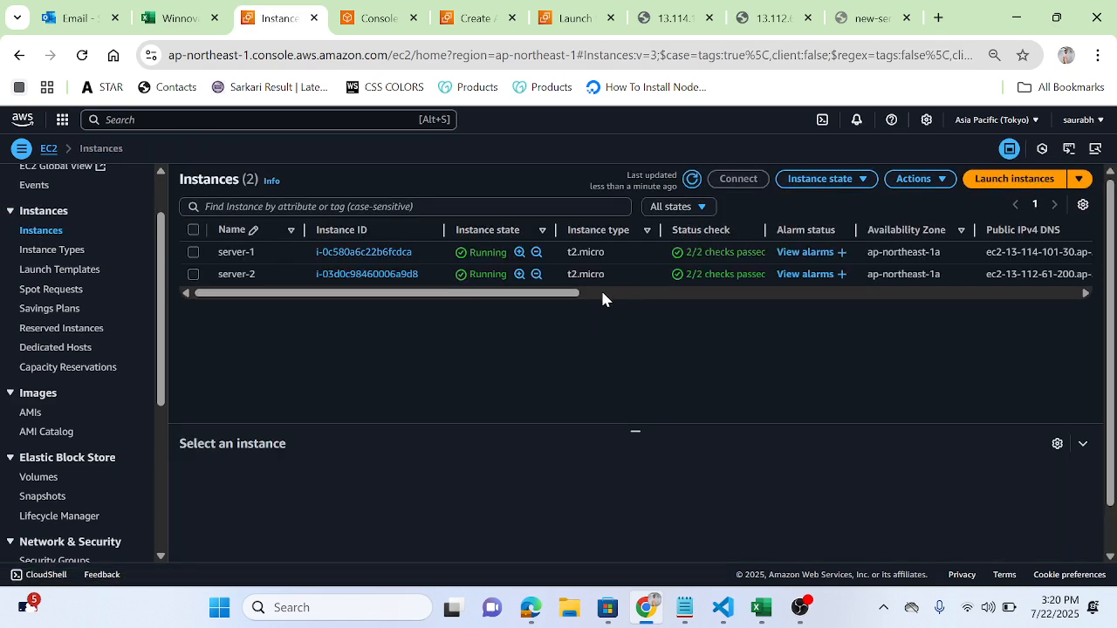
left_click(451, 9)
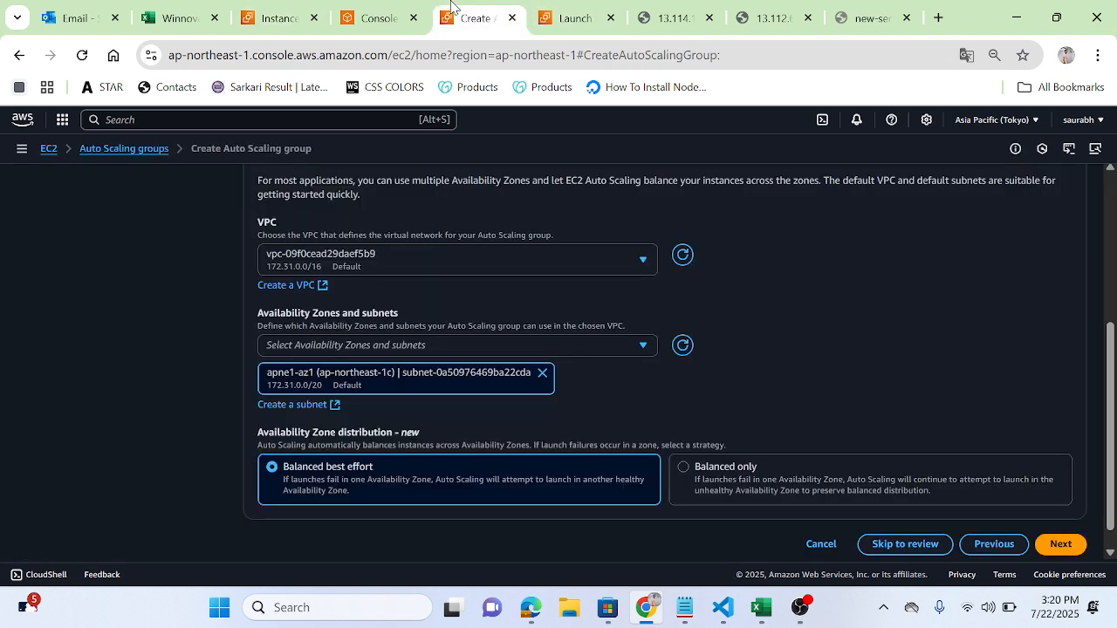
left_click(301, 13)
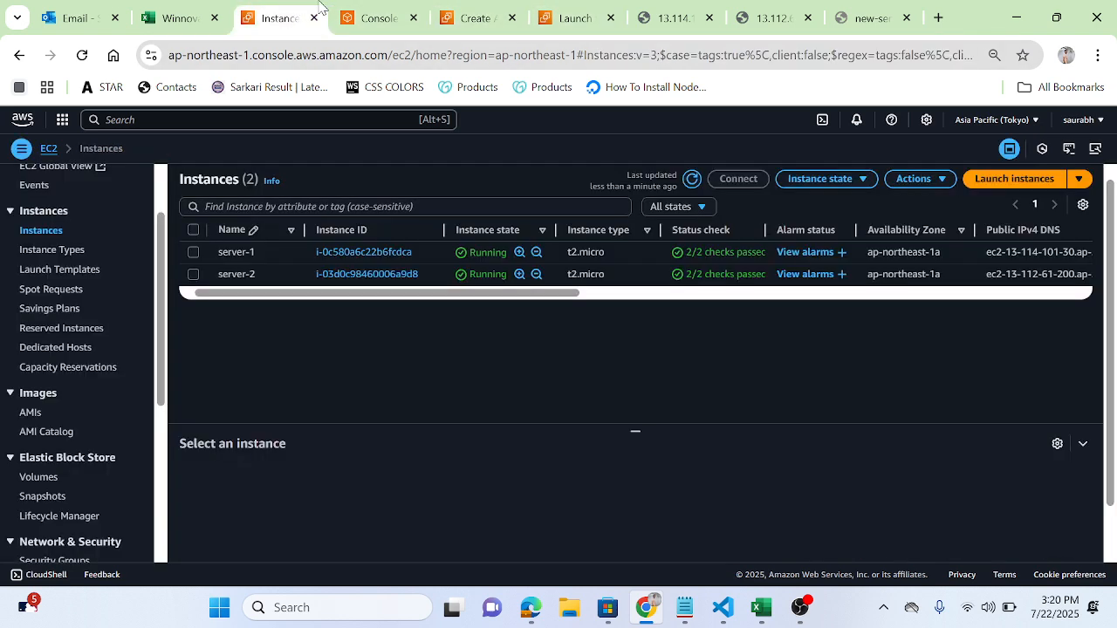
left_click(477, 12)
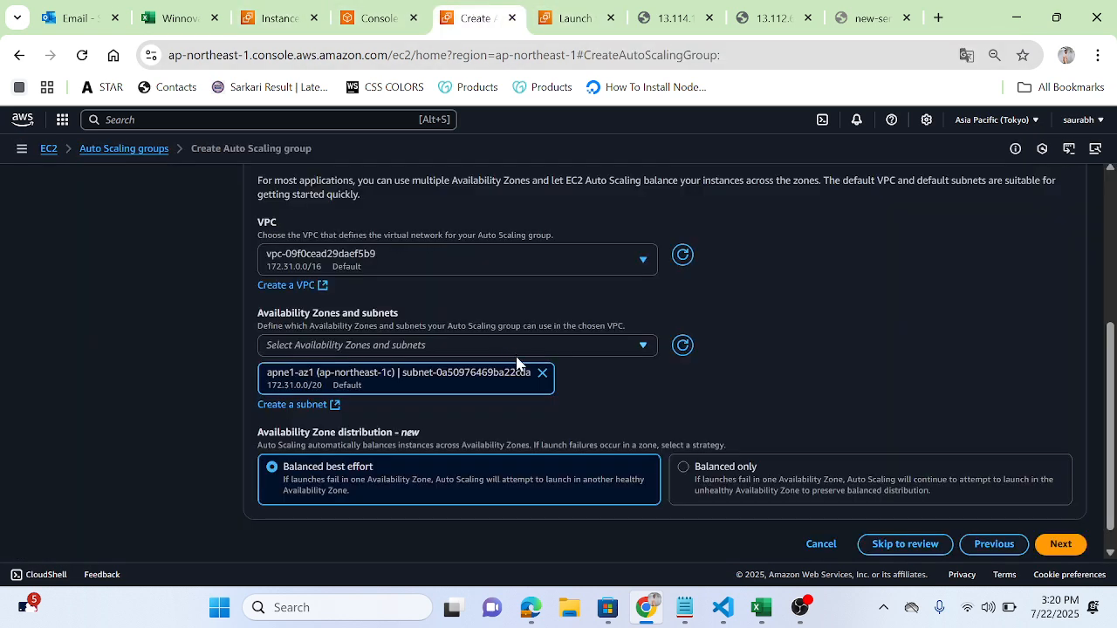
Replace the selected subnet with apne1-az4 (ap-northeast-1a) and continue to the service integration settings
left_click(542, 373)
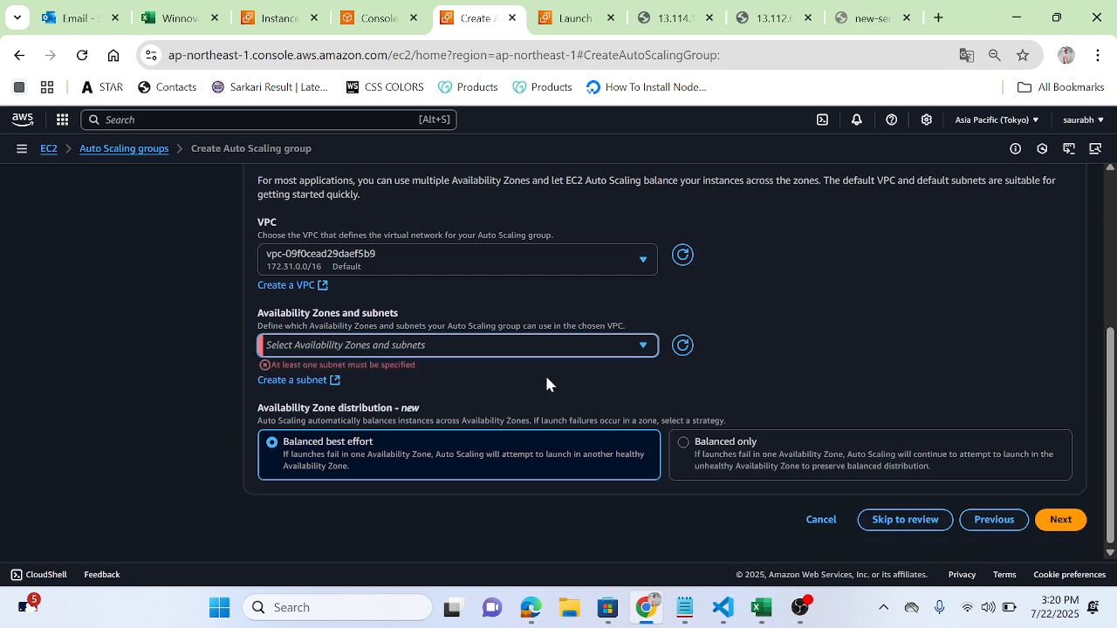
left_click(643, 348)
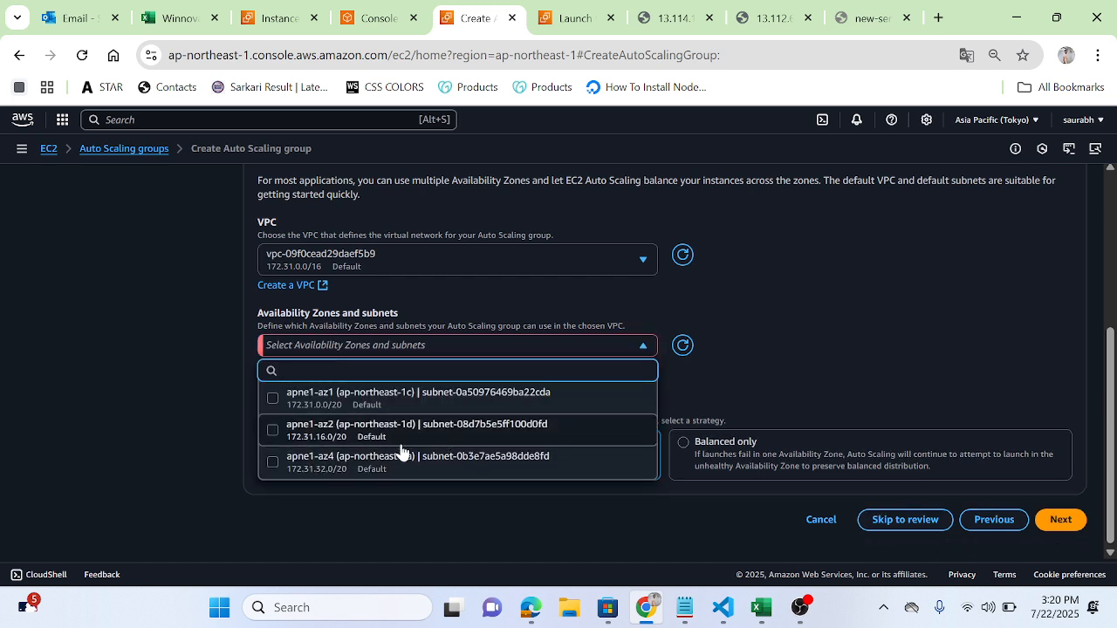
left_click(267, 463)
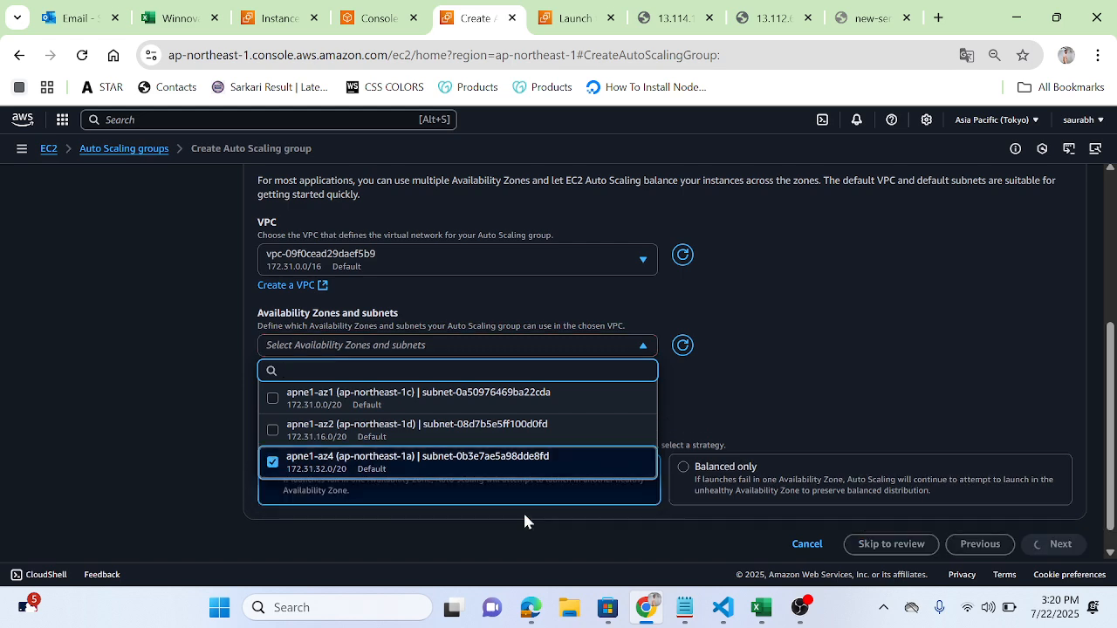
left_click(899, 311)
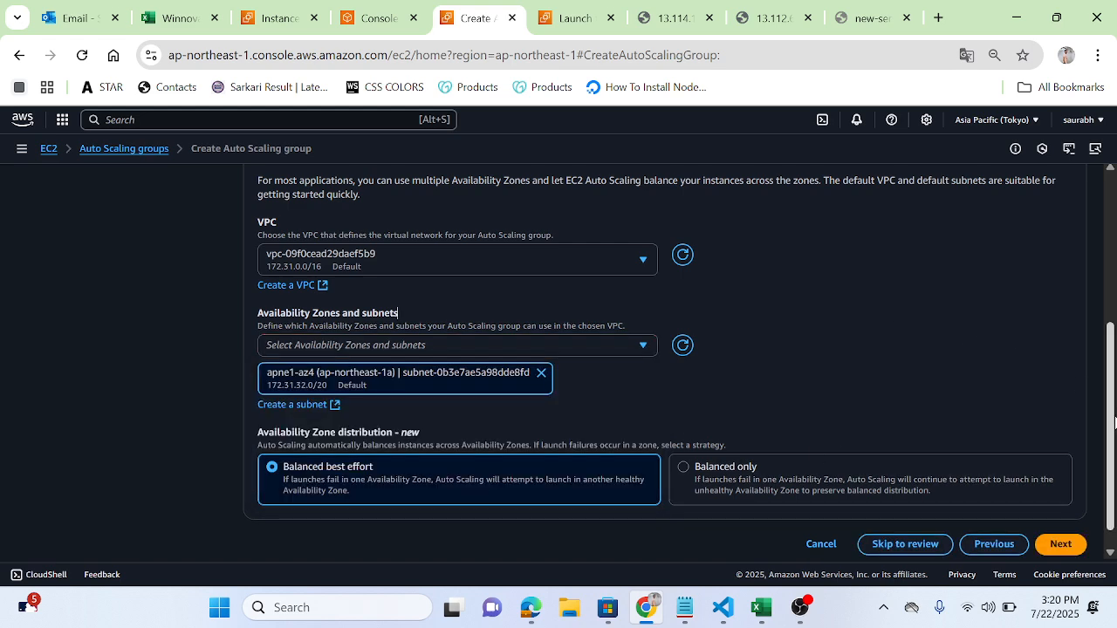
scroll(968, 419, "down", 1)
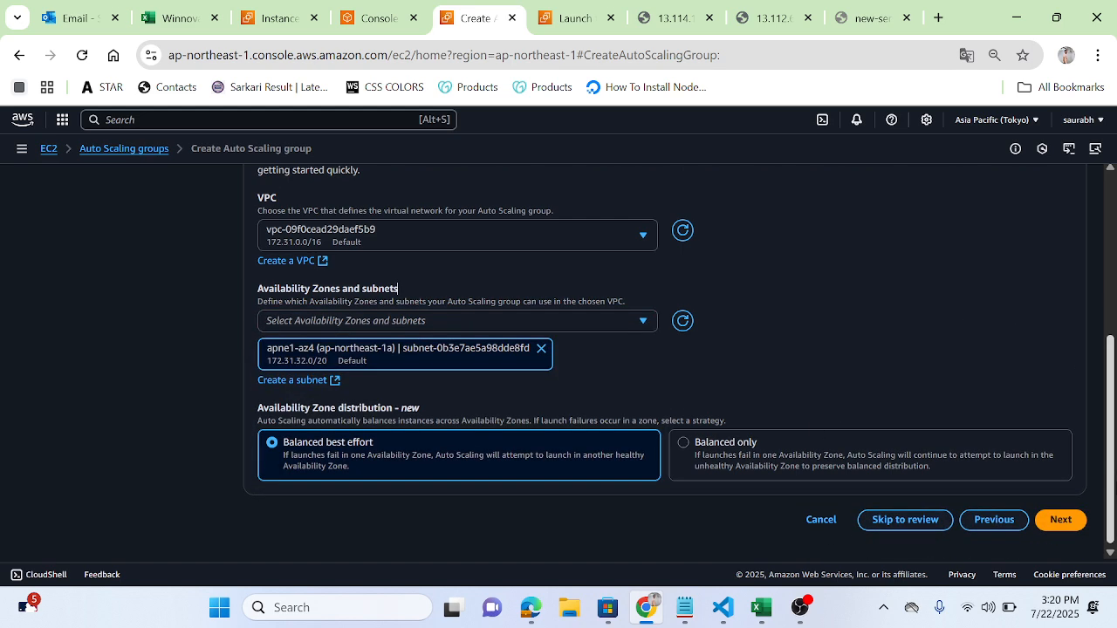
left_click(1061, 521)
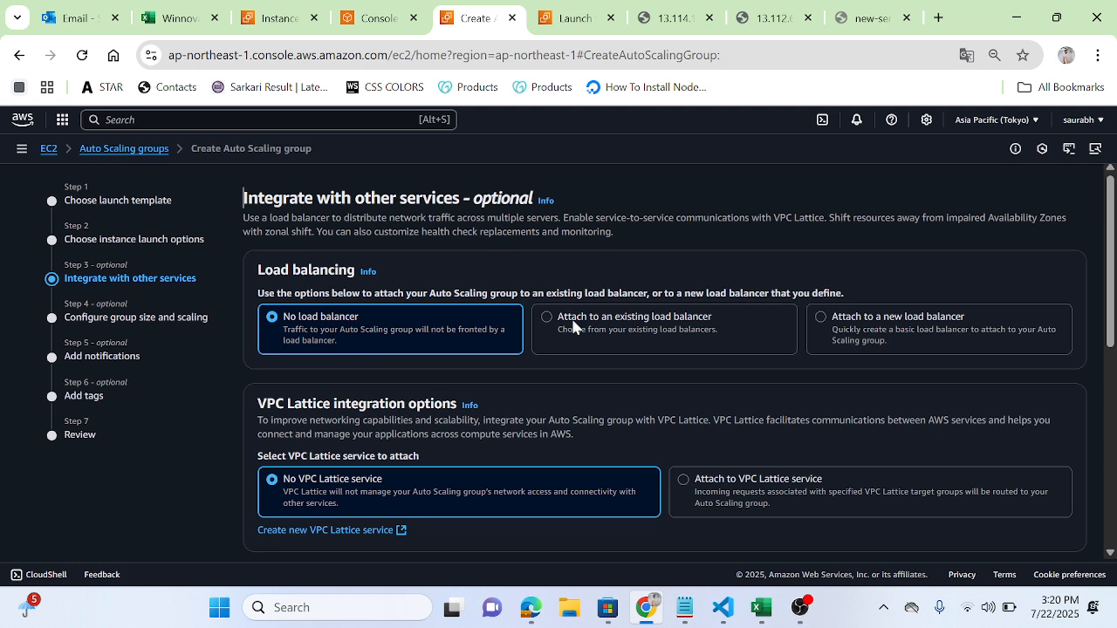
Attach the group to the existing load balancer target group server-Target, keep the default VPC Lattice and health check settings, and continue
left_click(607, 325)
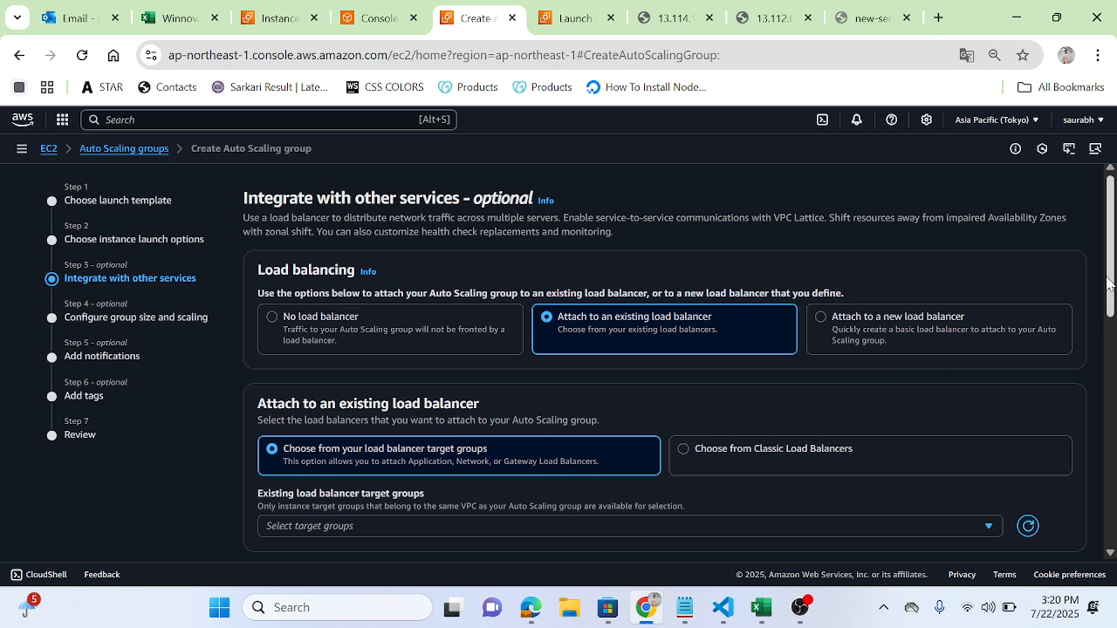
scroll(595, 347, "down", 3)
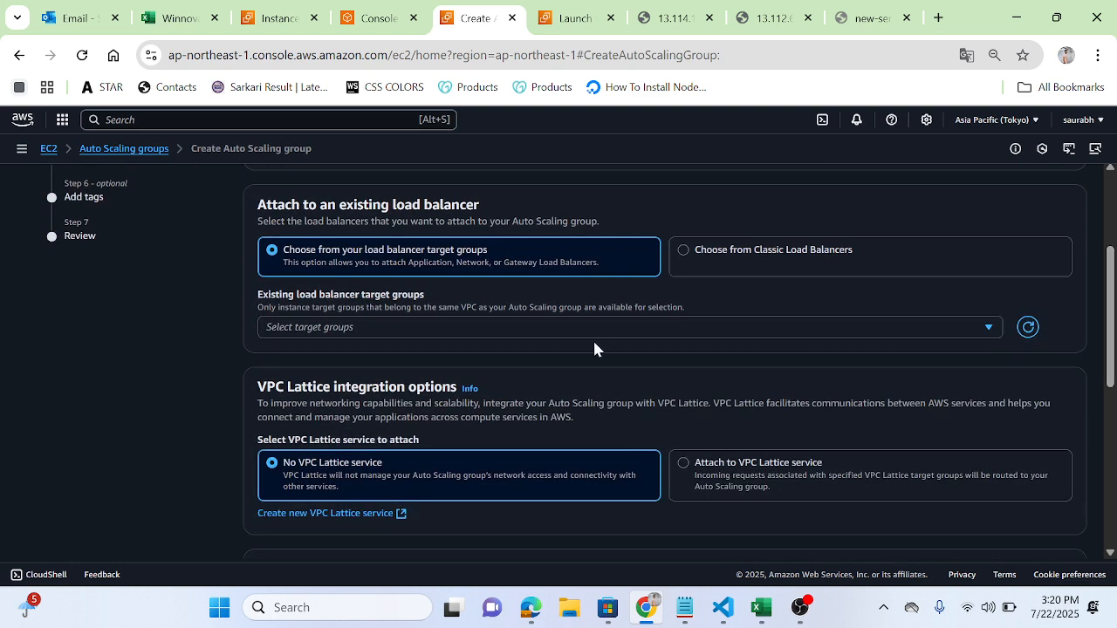
left_click(435, 326)
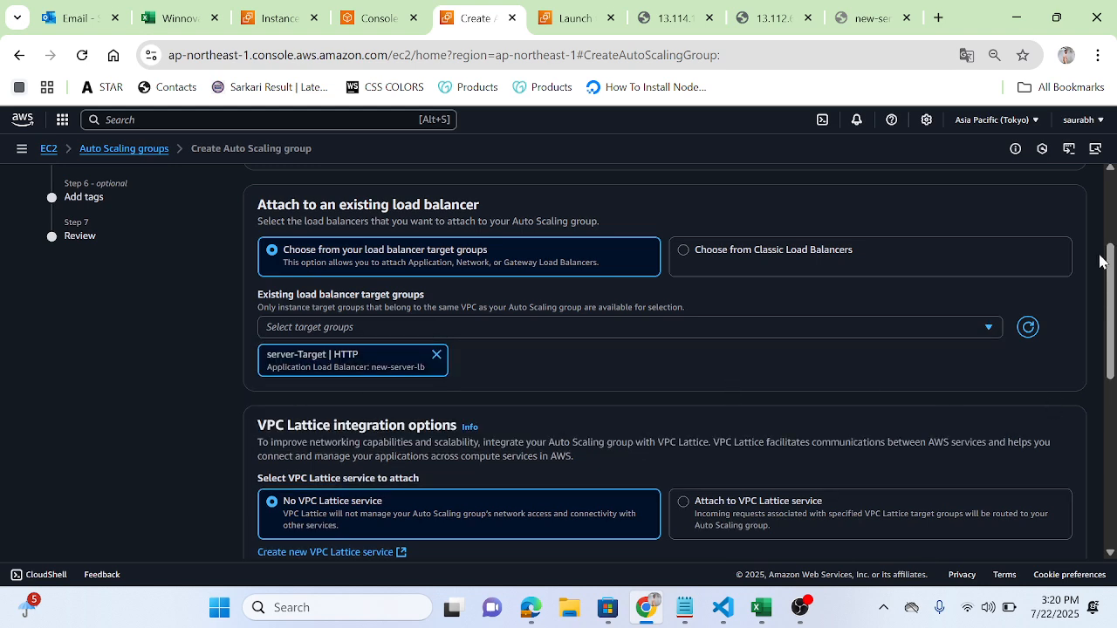
scroll(1101, 258, "up", 2)
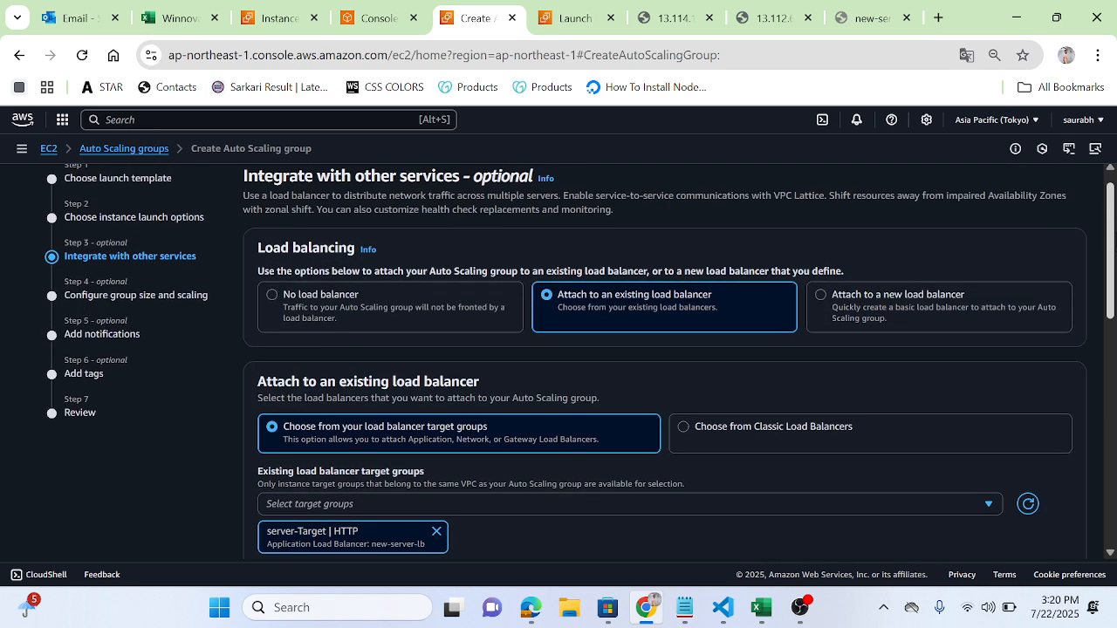
scroll(580, 360, "down", 2)
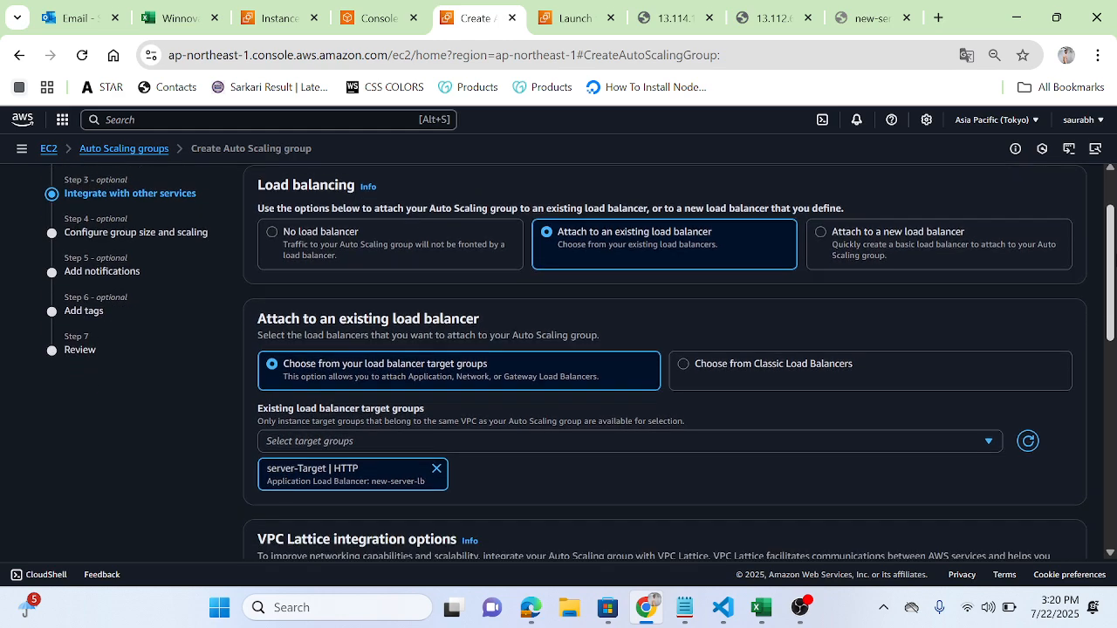
scroll(663, 360, "down", 3)
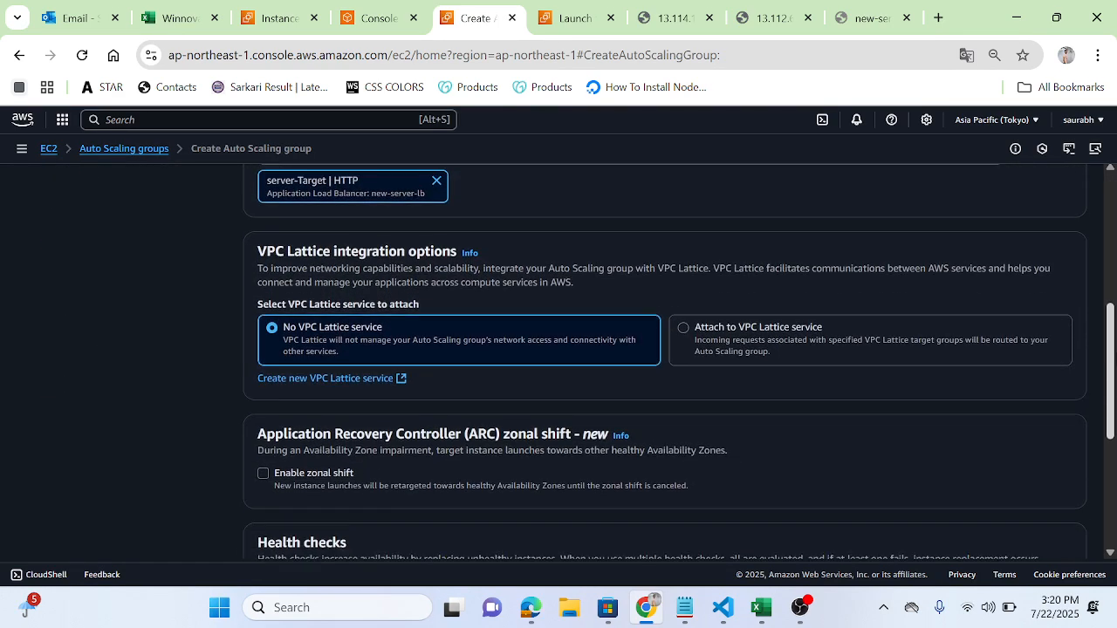
scroll(663, 361, "down", 3)
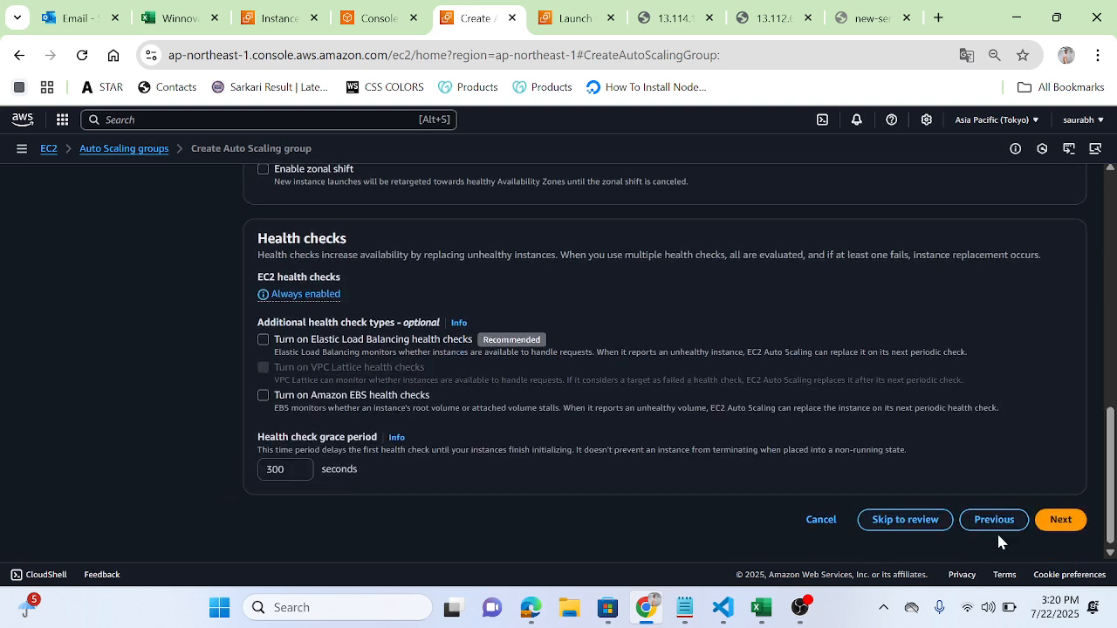
left_click(1057, 523)
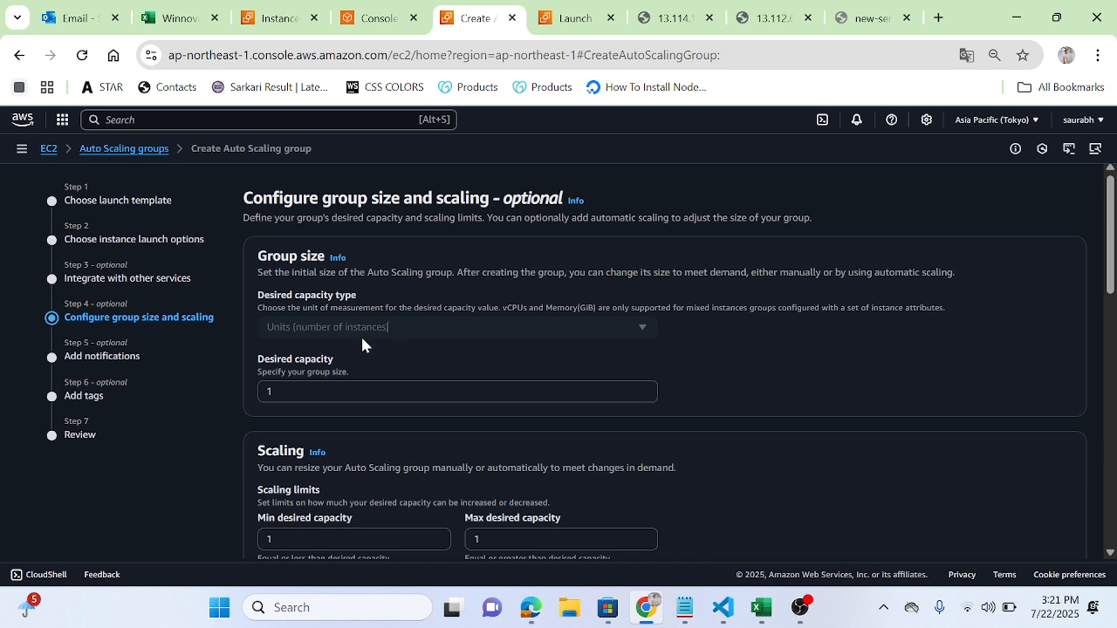
Set the scaling limits to a maximum desired capacity of 4 and a minimum desired capacity of 2
left_click(306, 393)
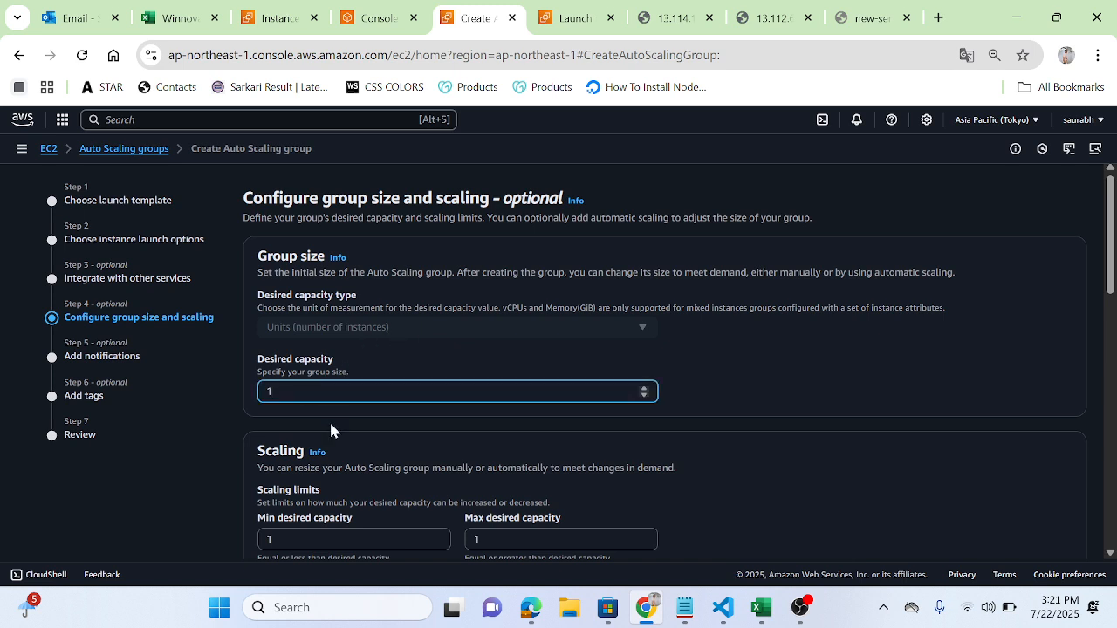
left_click_drag(1073, 361, 803, 502)
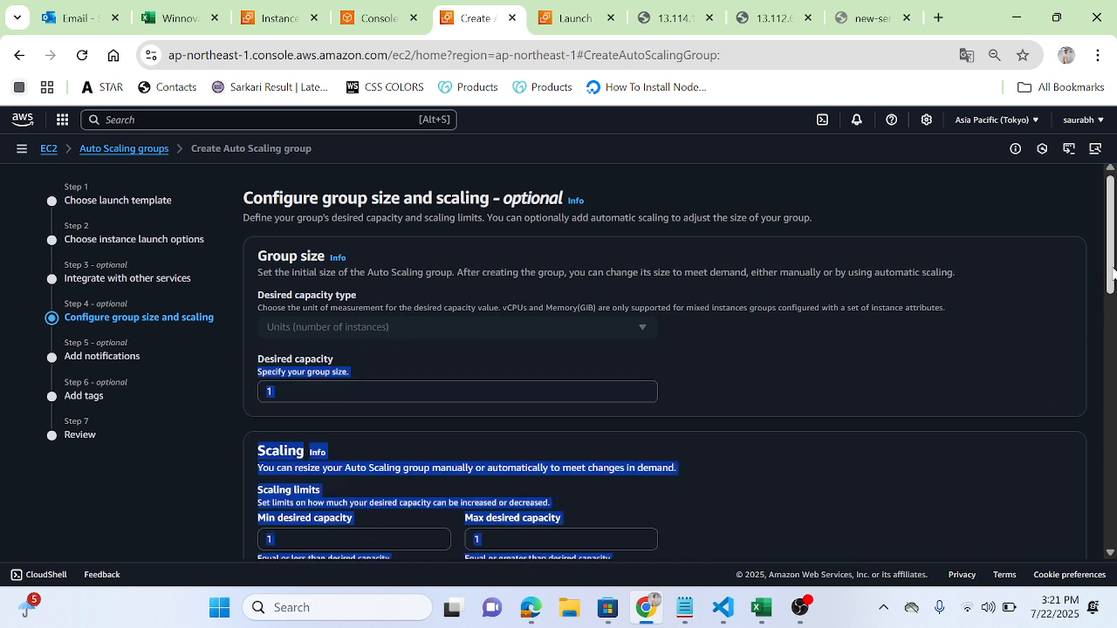
left_click(802, 503)
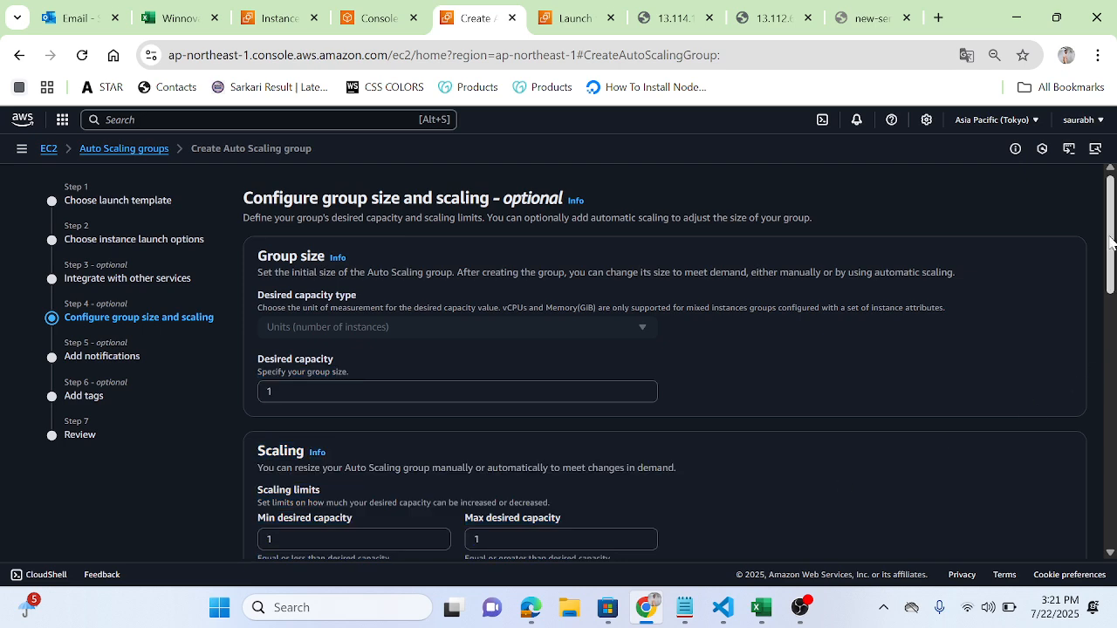
scroll(524, 392, "down", 2)
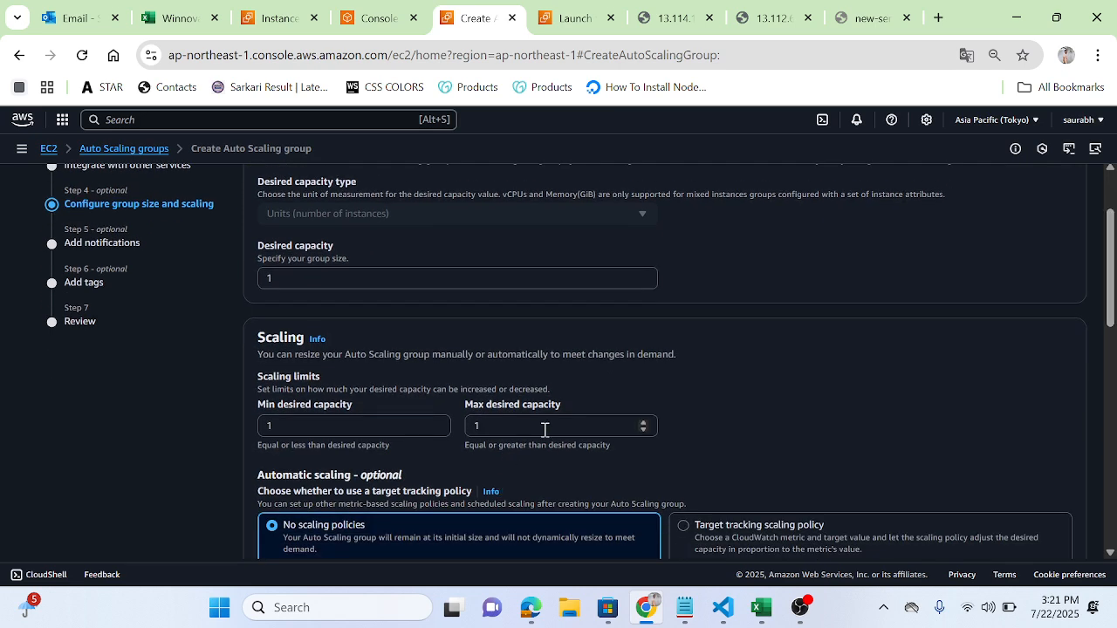
left_click(643, 420)
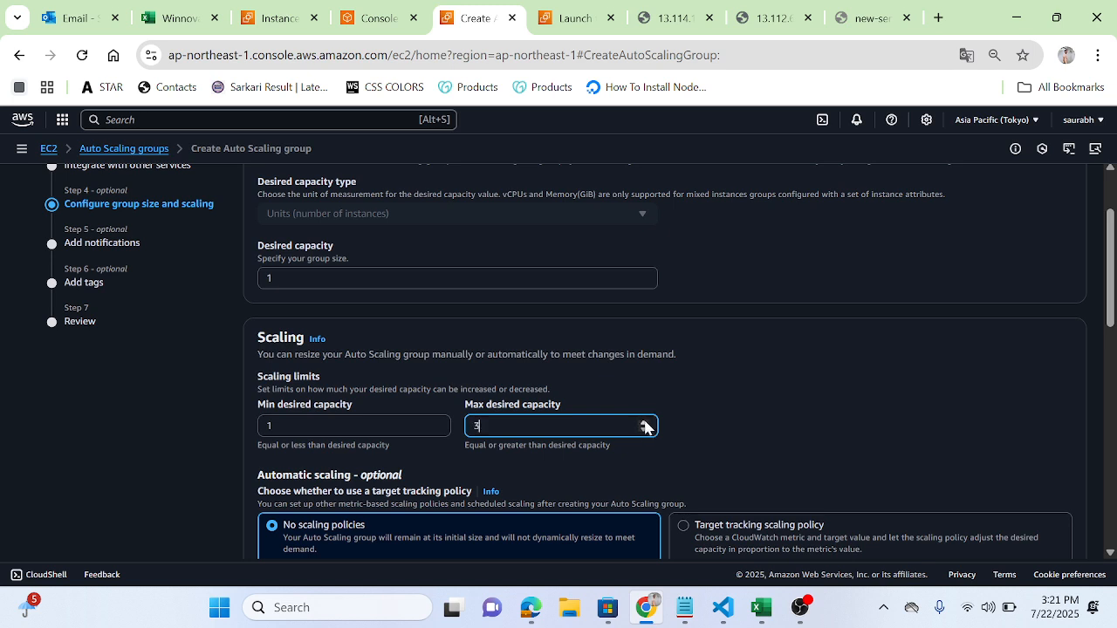
left_click(436, 425)
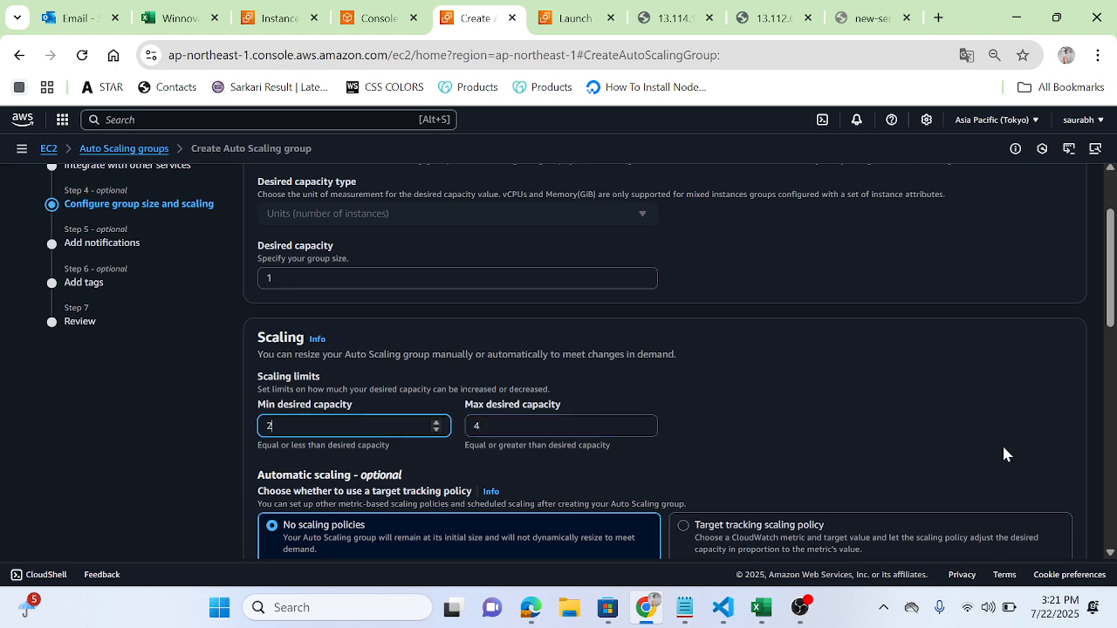
scroll(1106, 266, "down", 1)
scroll(752, 310, "down", 2)
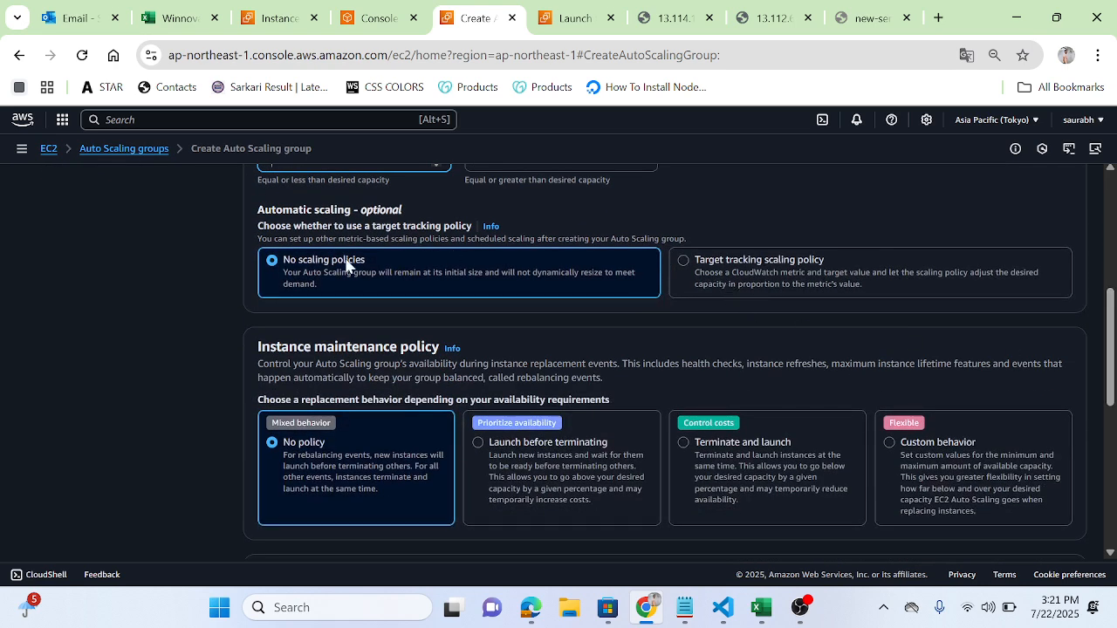
left_click(723, 270)
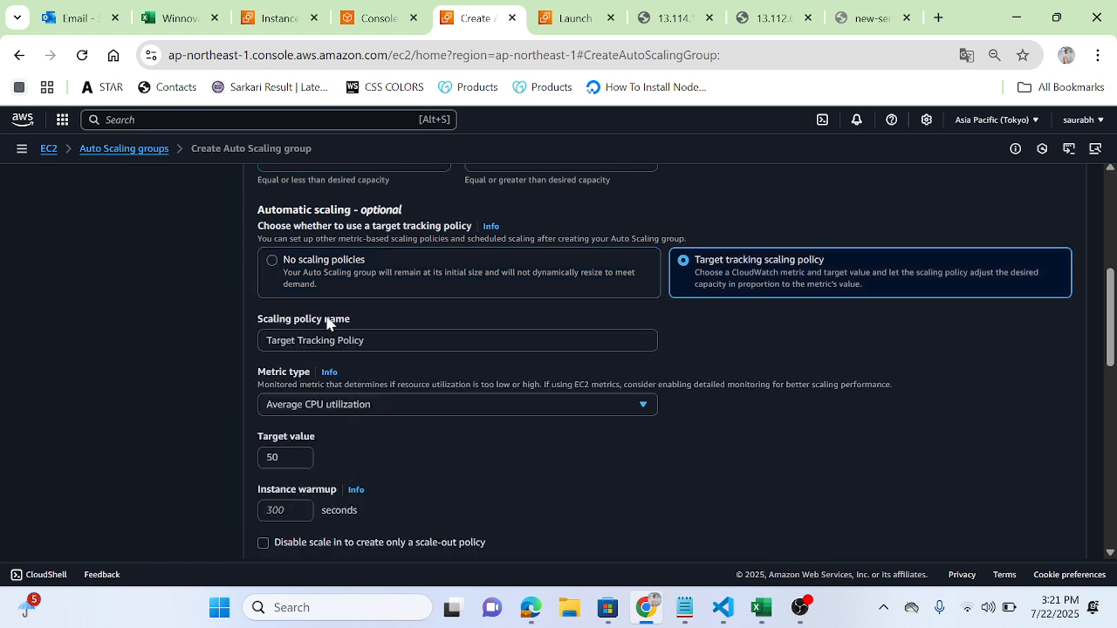
left_click(1108, 432)
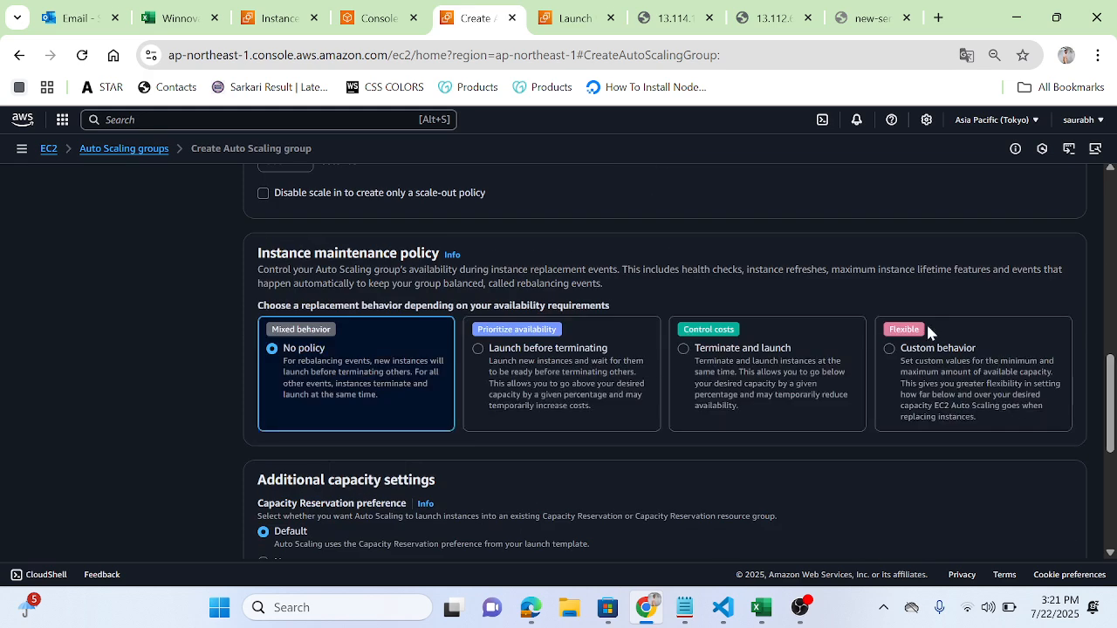
left_click(1110, 280)
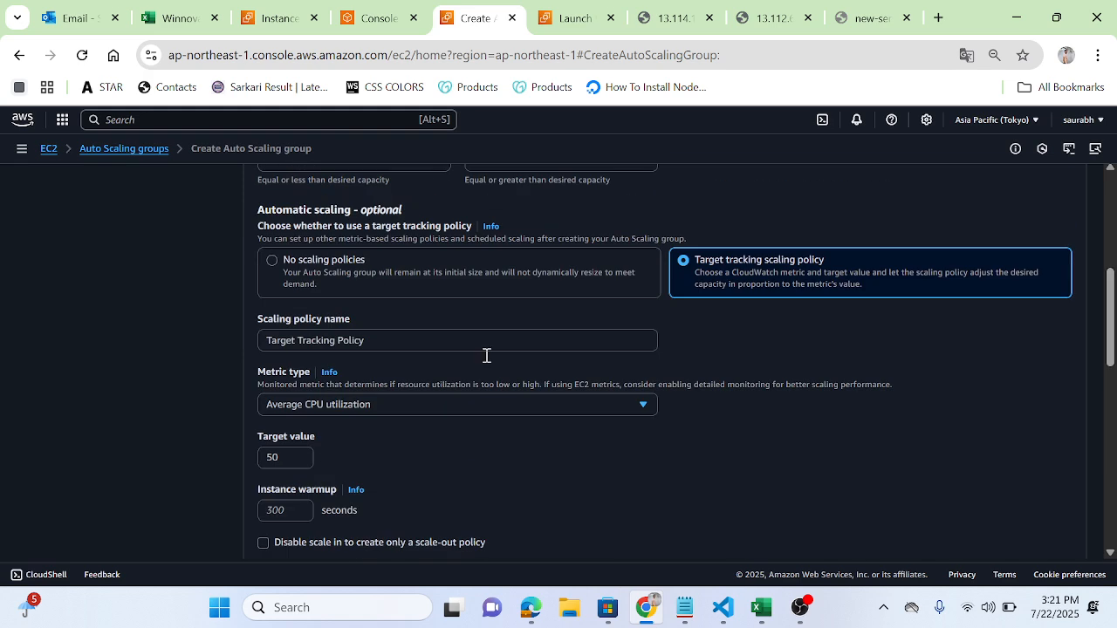
left_click(354, 272)
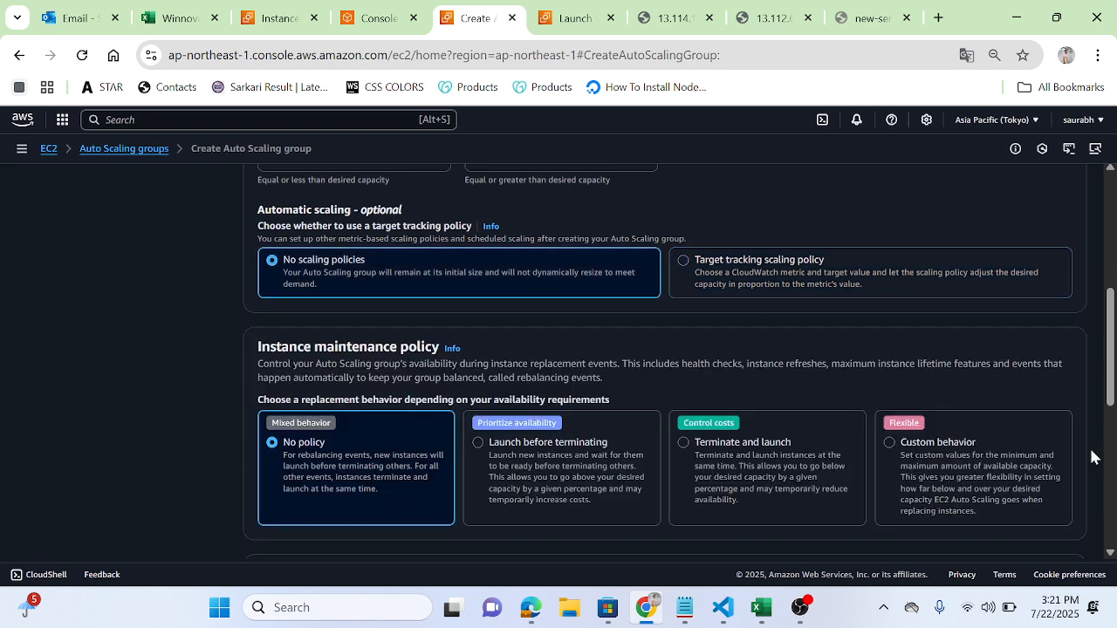
Try to continue to the notification settings with no scaling policy and the default maintenance, capacity reservation and additional settings
scroll(1113, 497, "down", 4)
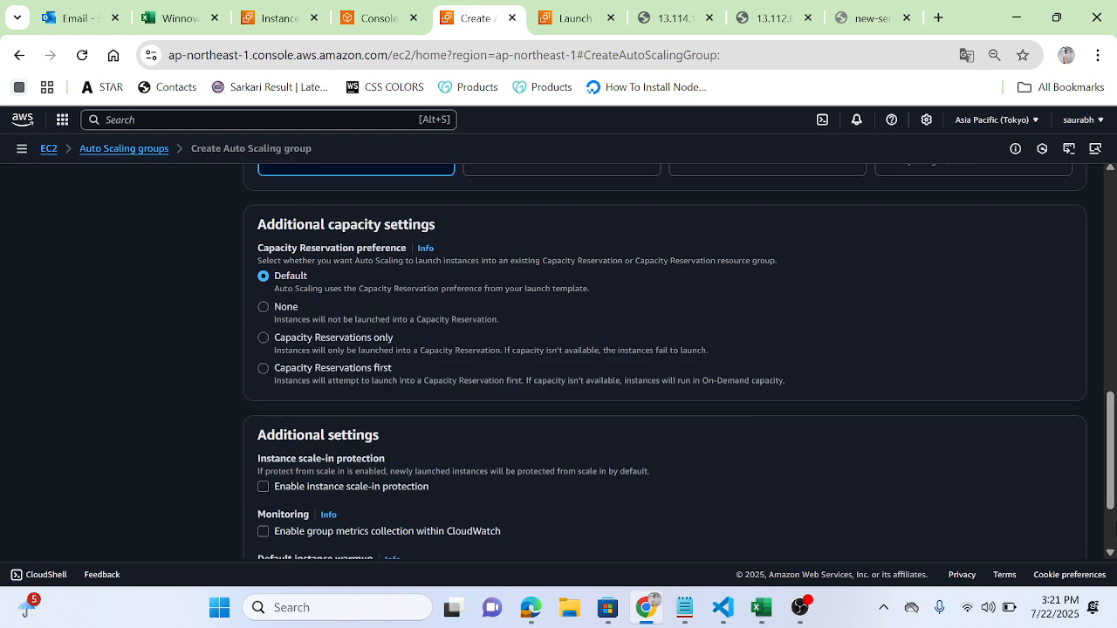
scroll(1113, 497, "down", 1)
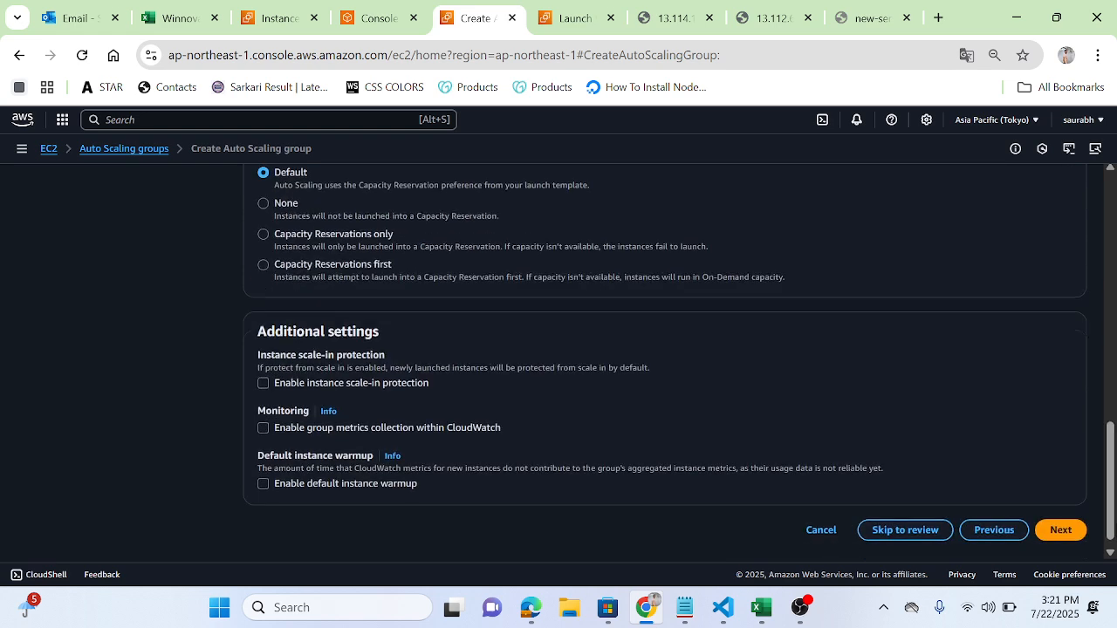
left_click(1059, 521)
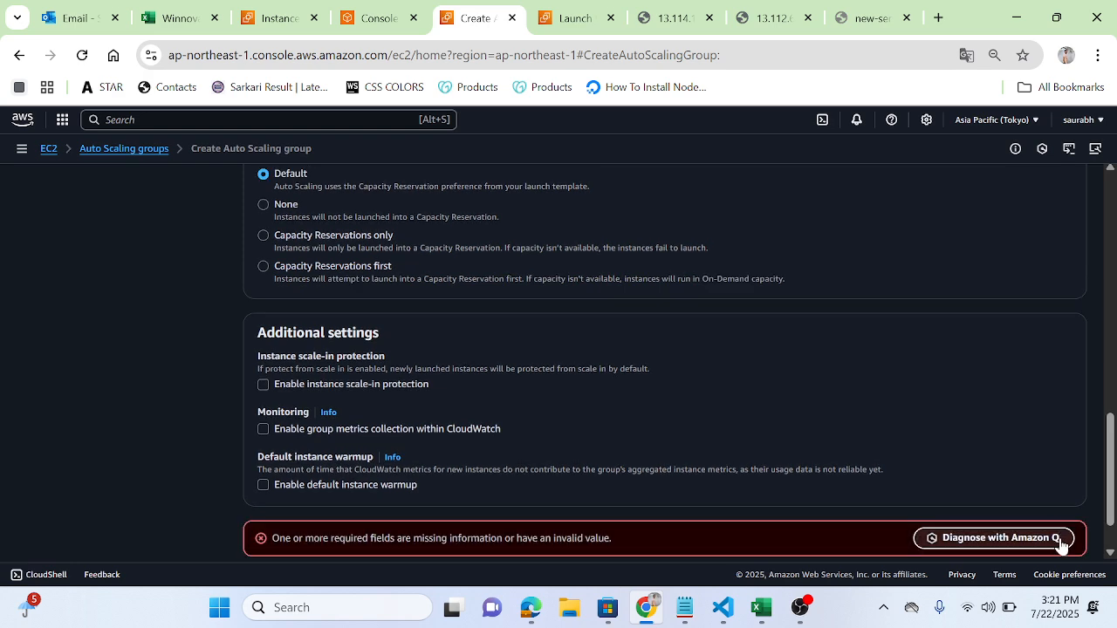
Set the minimum desired capacity to 1 and continue to the notification settings
left_click_drag(1112, 447, 1097, 275)
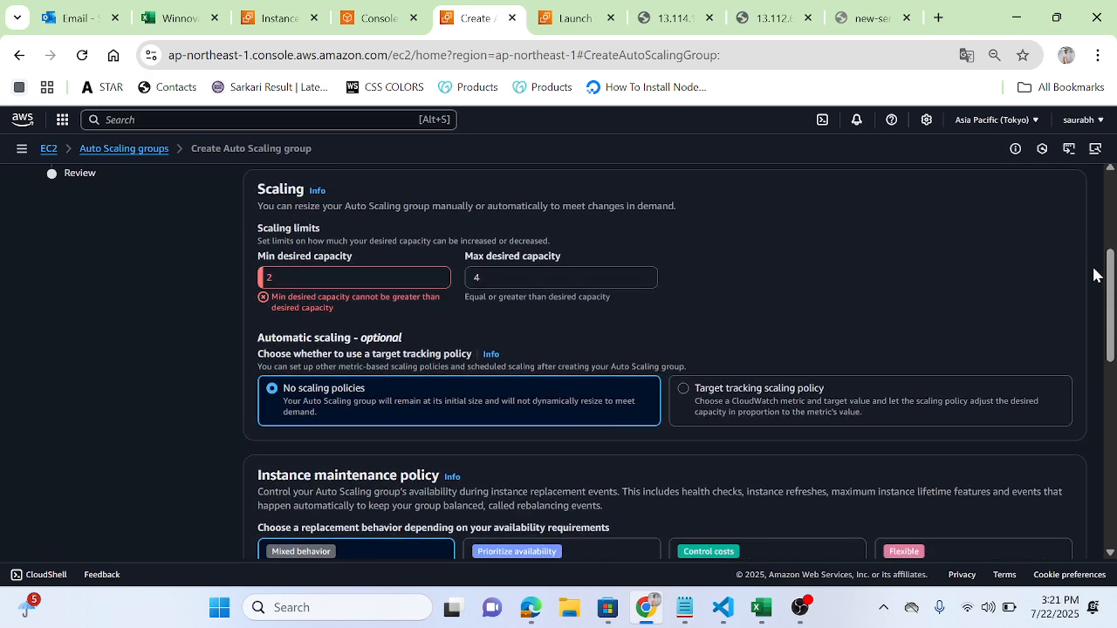
left_click(437, 274)
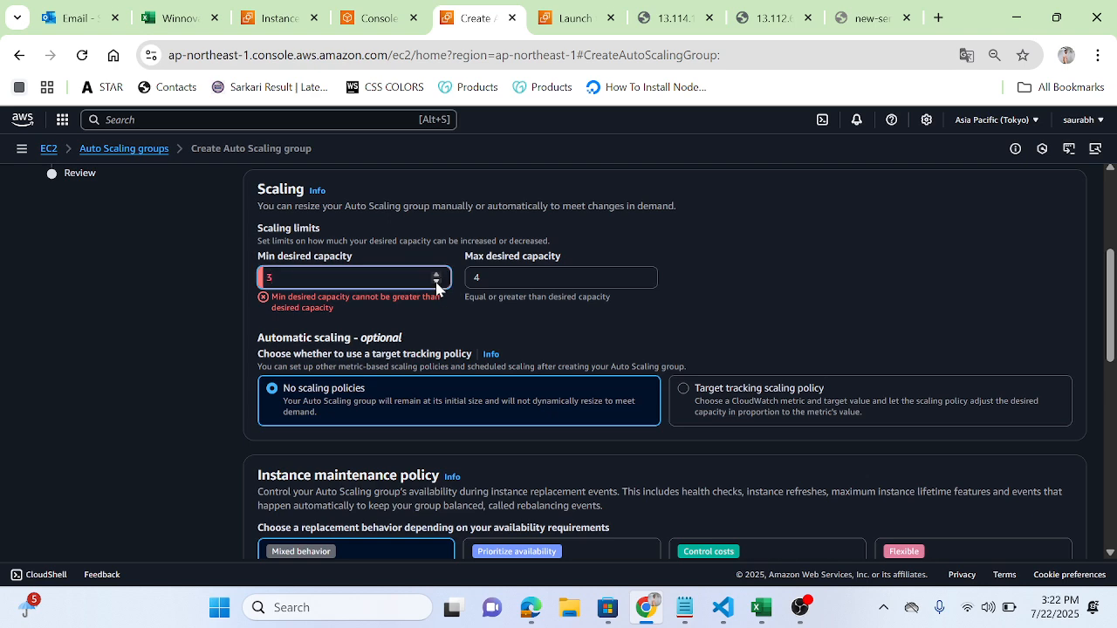
left_click(437, 281)
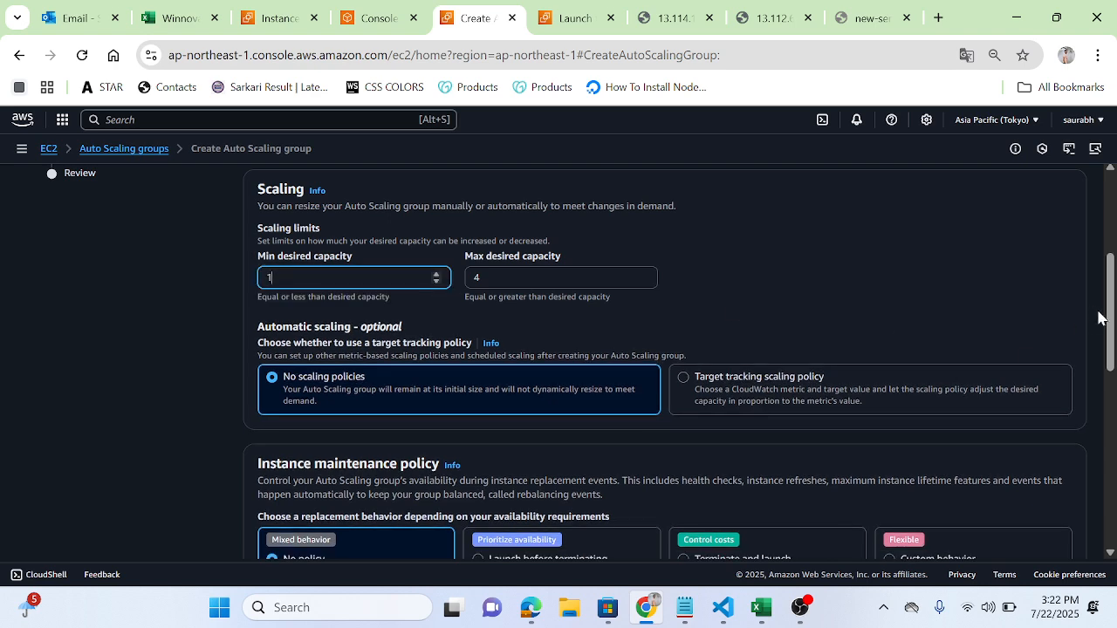
left_click_drag(1110, 325, 1109, 497)
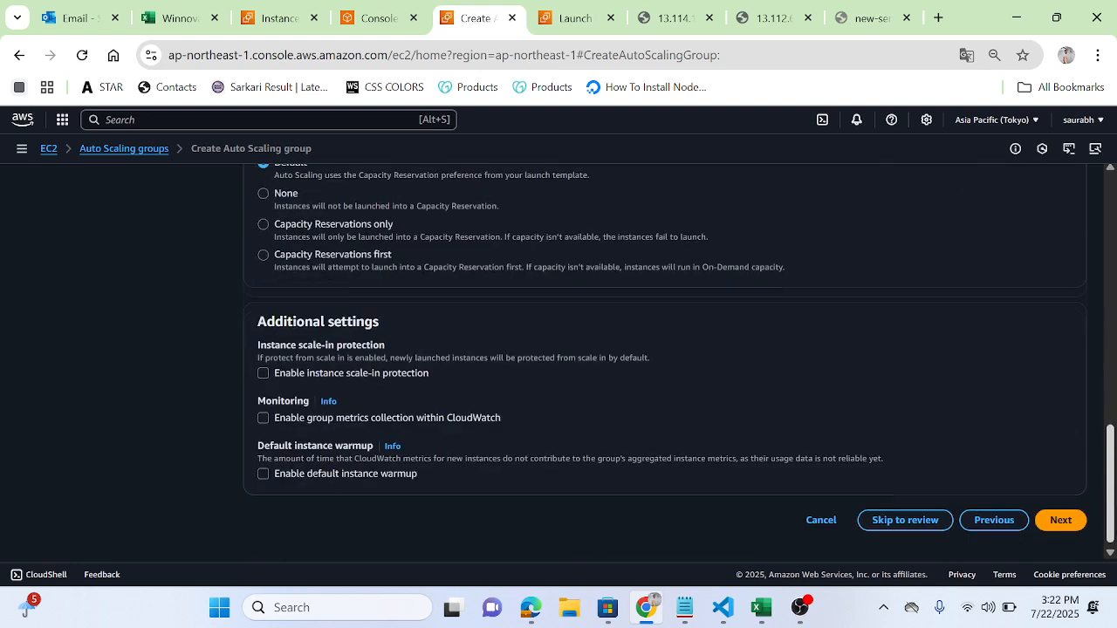
left_click(1059, 520)
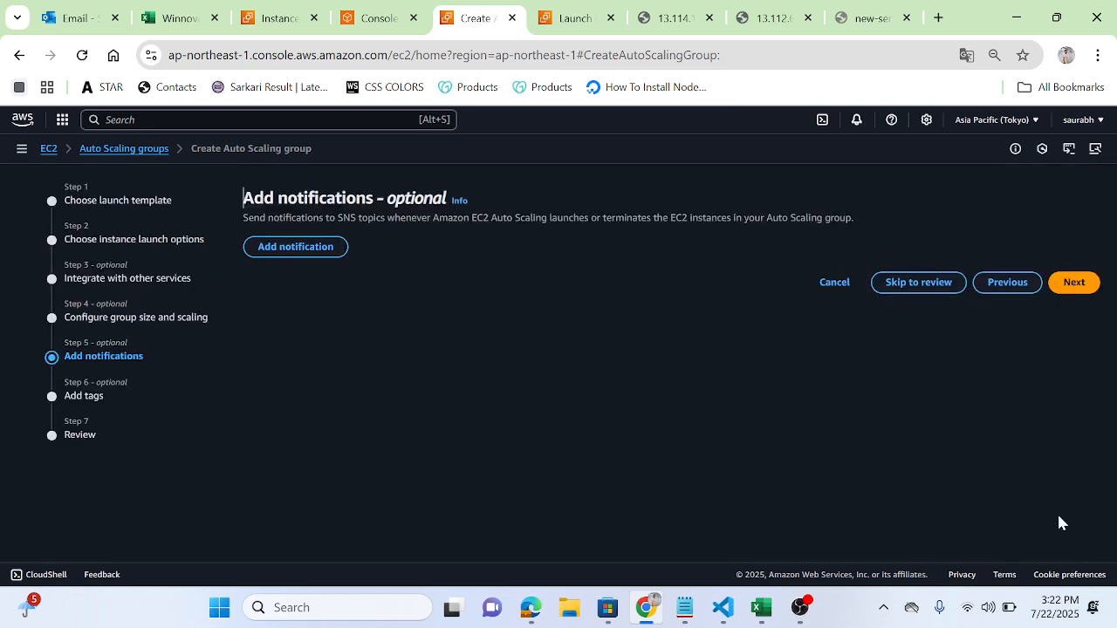
Leave notifications and tags empty, go through the review, and create the Auto Scaling group
left_click(1073, 282)
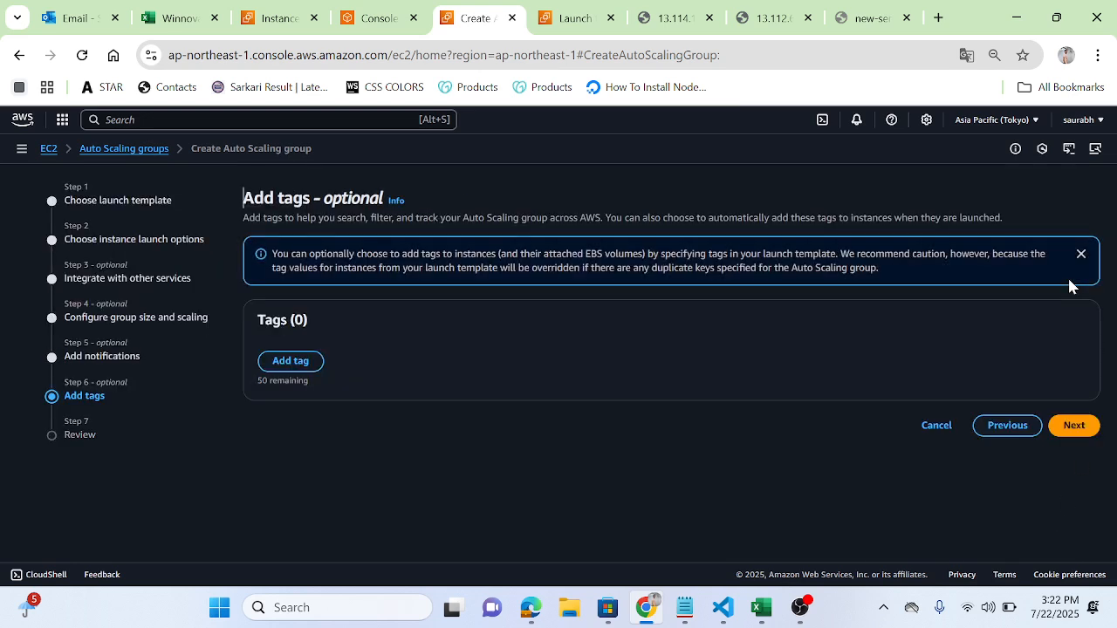
left_click(1073, 425)
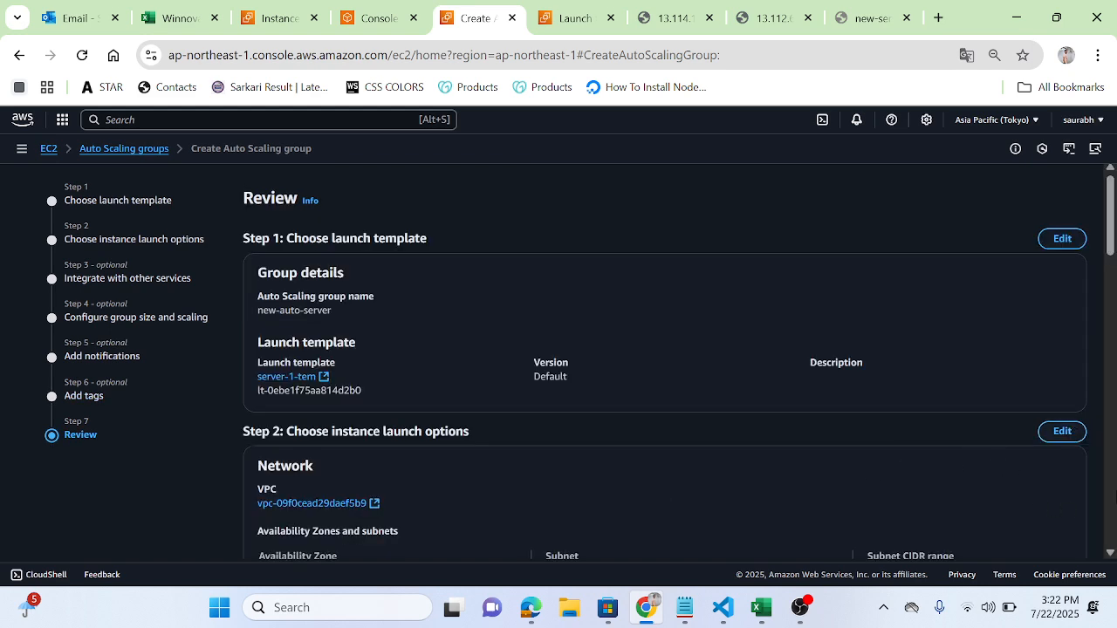
scroll(1114, 495, "down", 10)
scroll(664, 358, "down", 10)
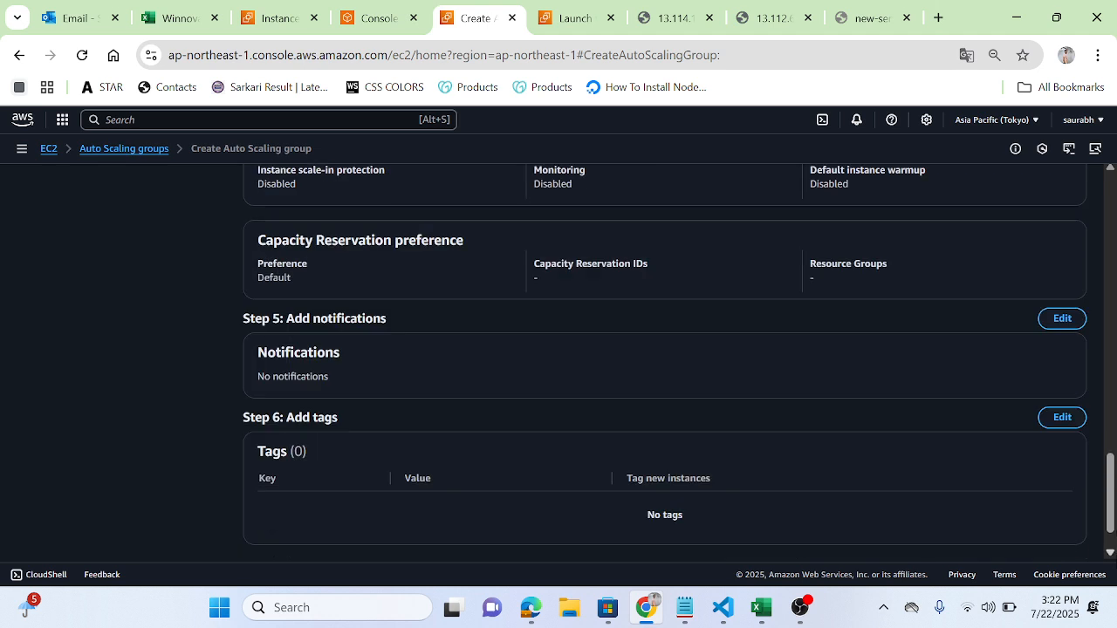
scroll(1108, 558, "down", 2)
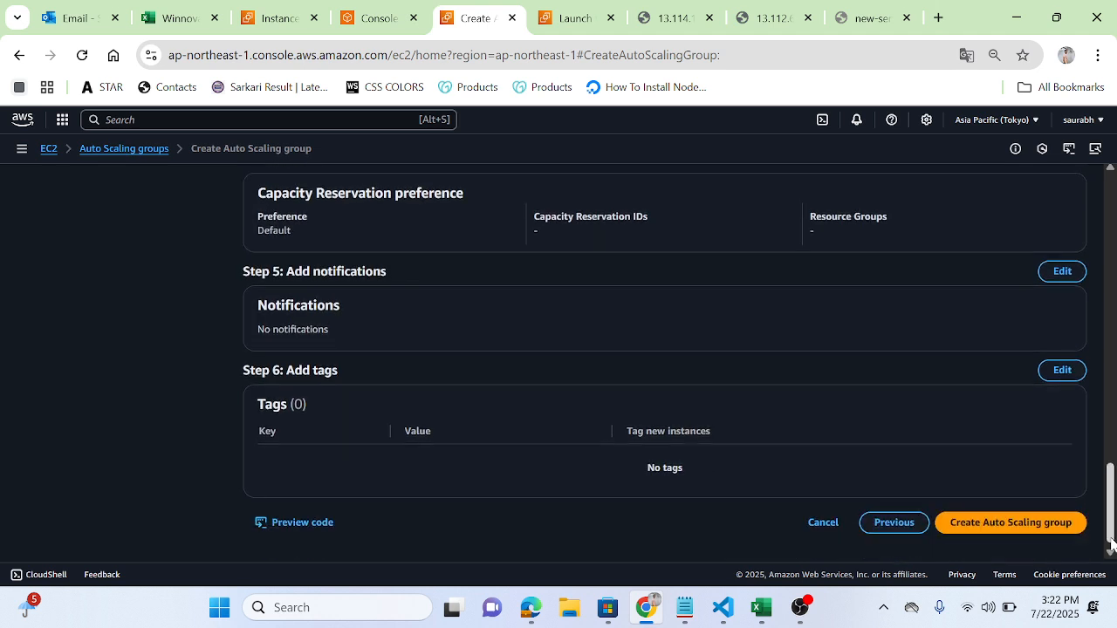
left_click(1000, 529)
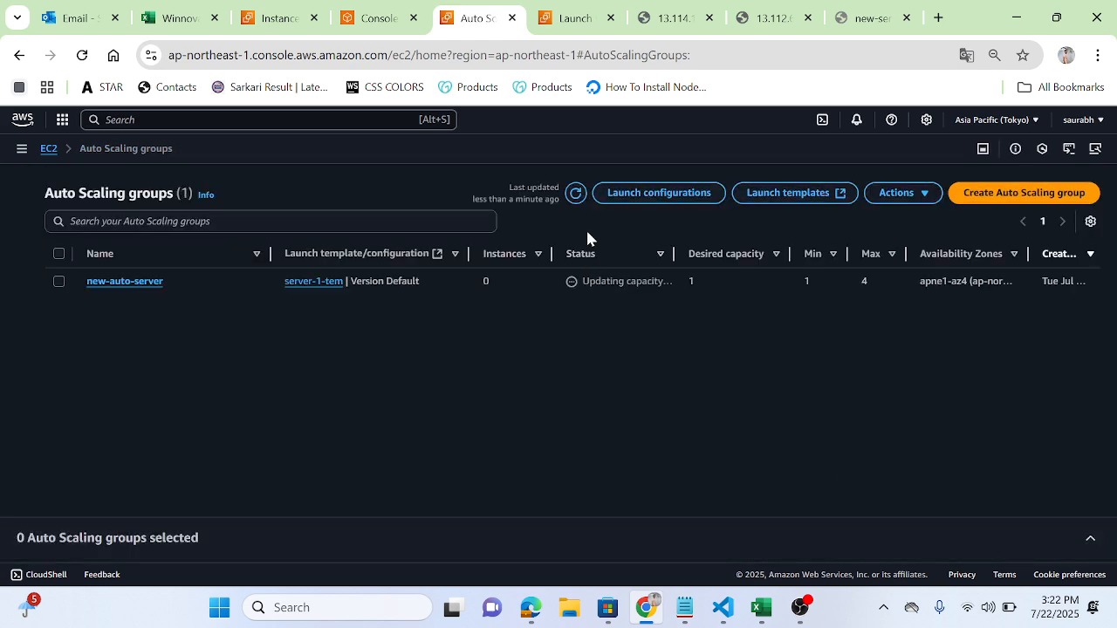
Return to the open AWS console home page and go to the EC2 load balancers list
left_click(572, 17)
left_click(381, 13)
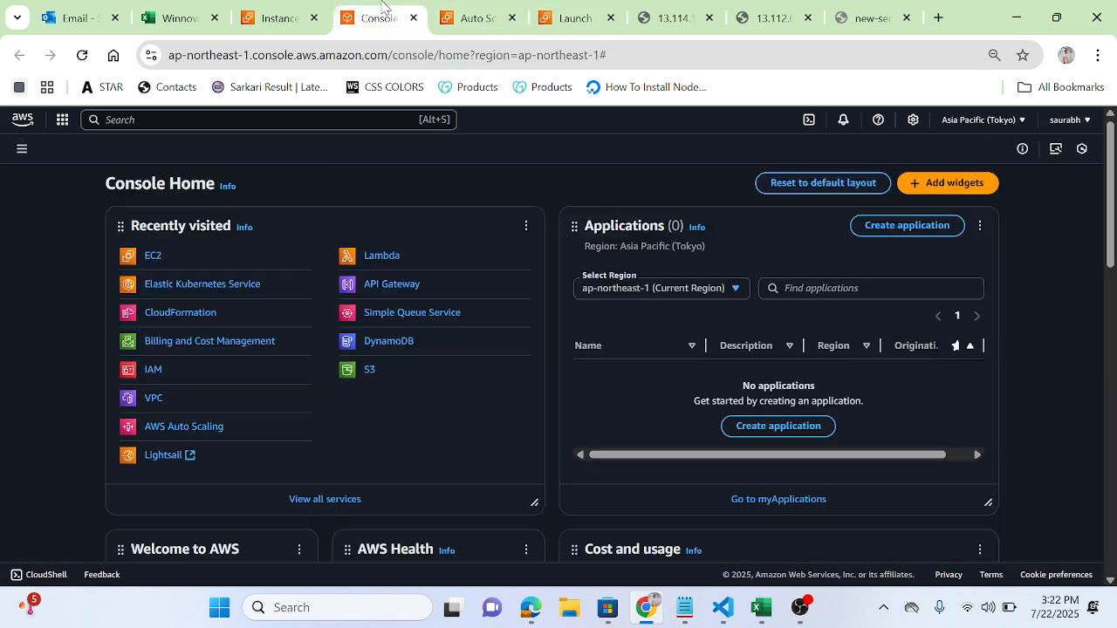
left_click(475, 13)
left_click(359, 12)
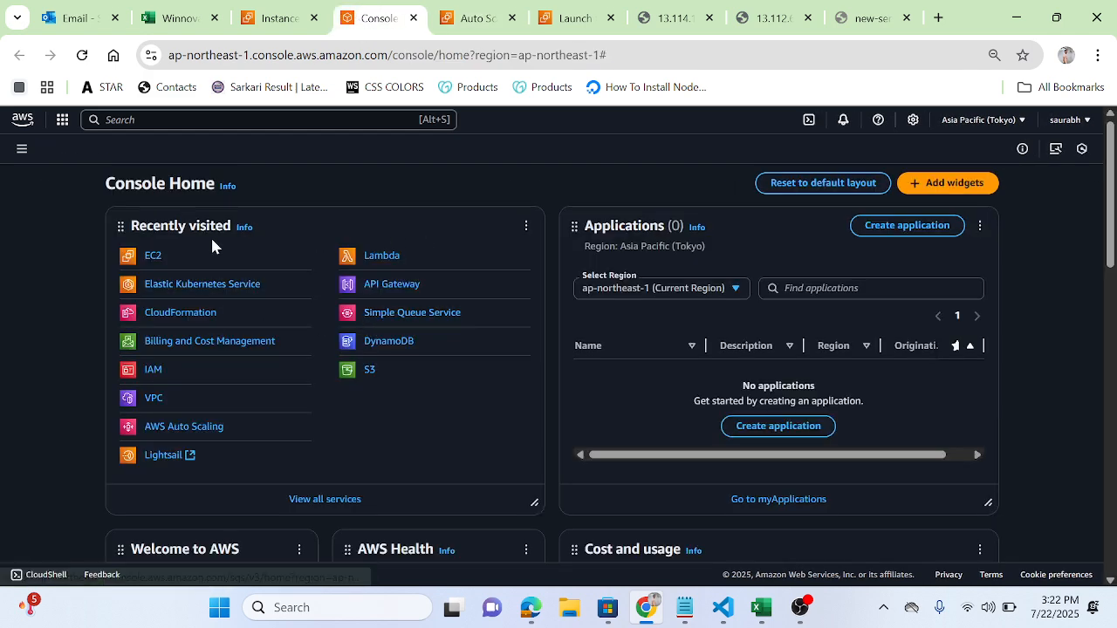
left_click(152, 259)
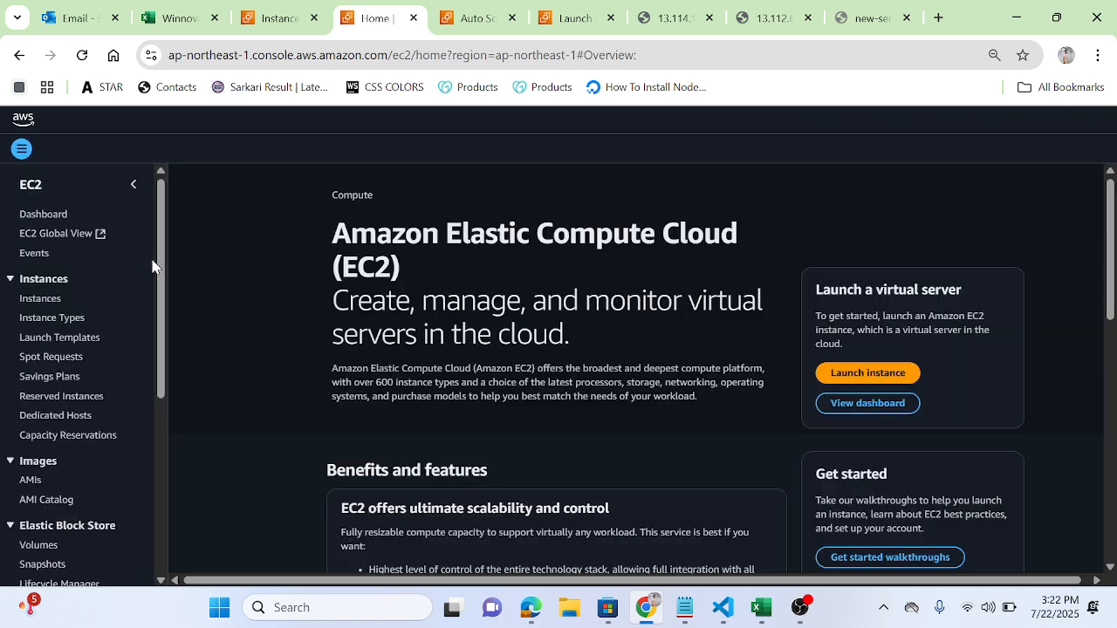
scroll(154, 445, "down", 4)
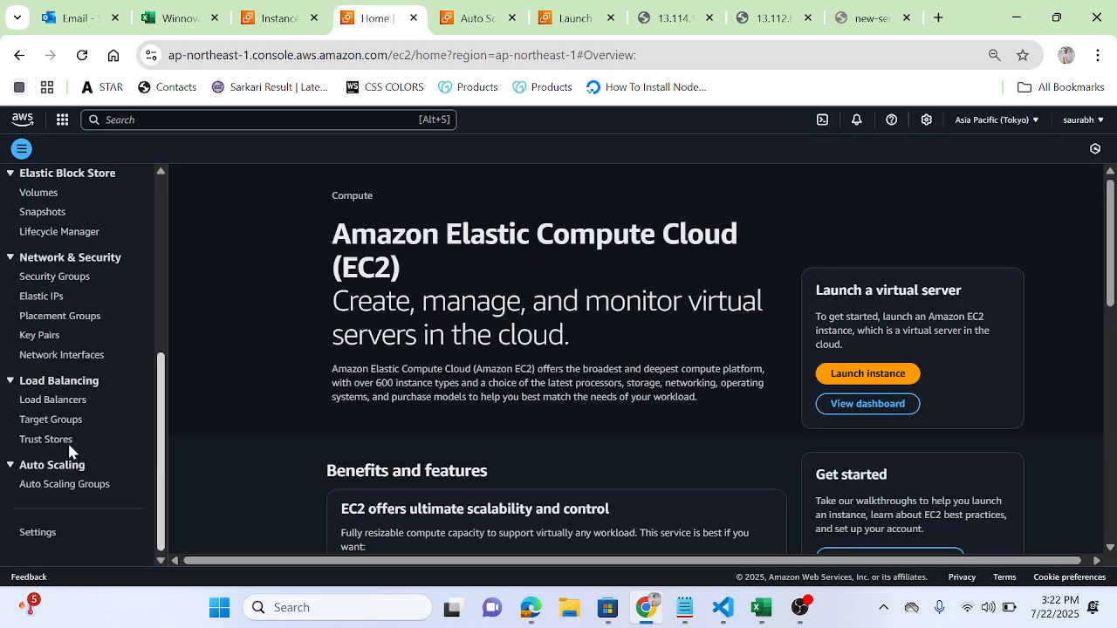
left_click(40, 403)
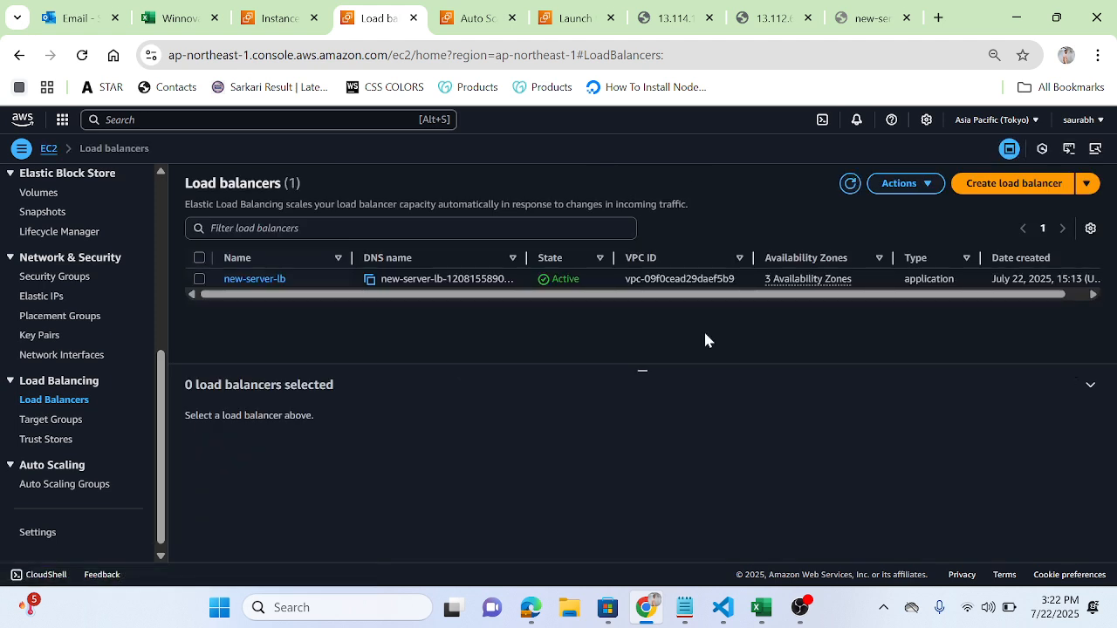
Open the resource map of load balancer new-server-lb, refresh it, and examine the health of the registered targets
left_click(199, 279)
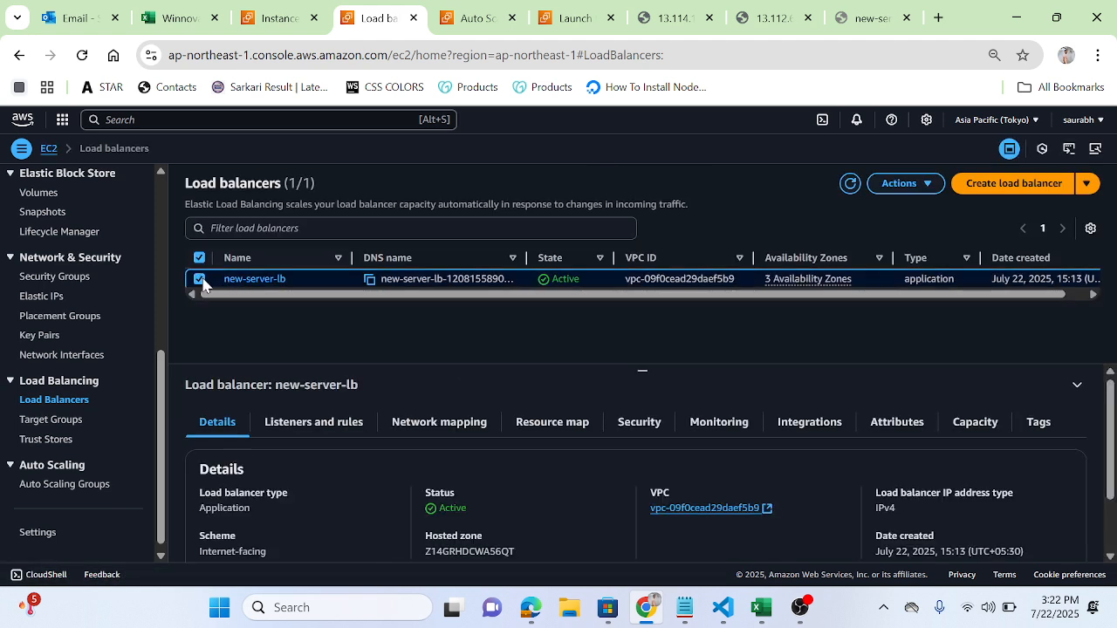
left_click(549, 422)
scroll(1109, 463, "down", 1)
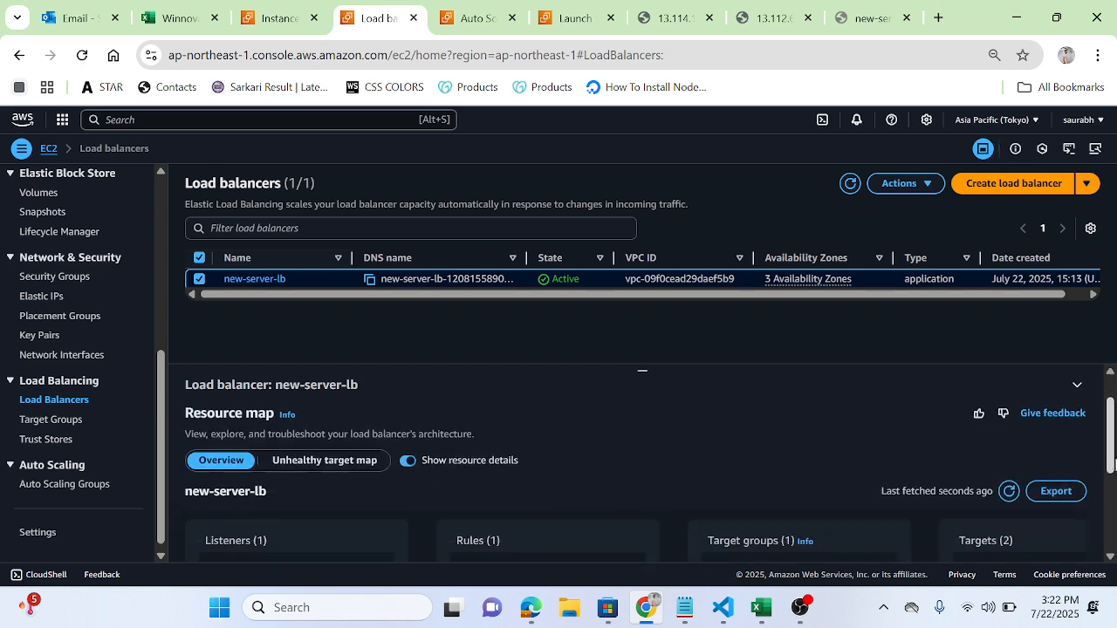
scroll(1110, 462, "down", 3)
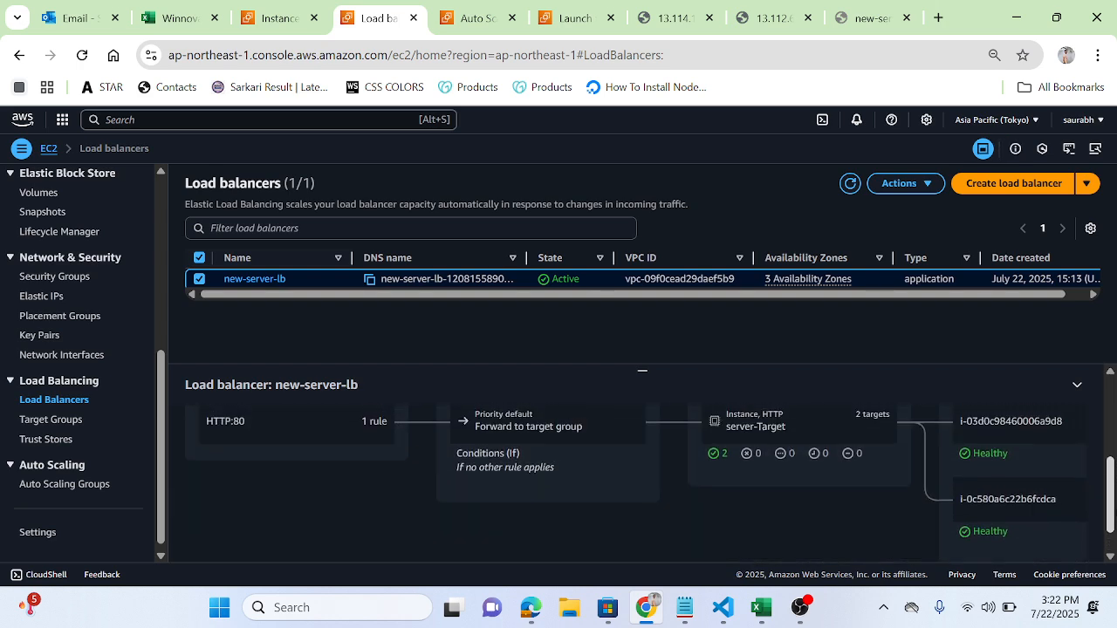
scroll(1110, 462, "up", 3)
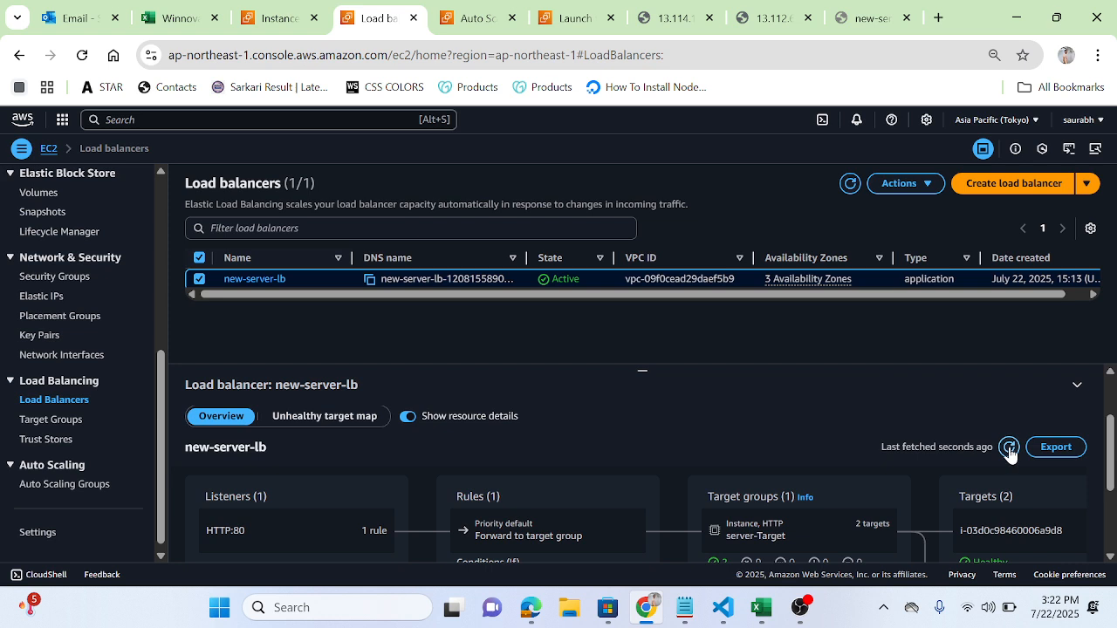
left_click(1009, 448)
scroll(1110, 462, "down", 3)
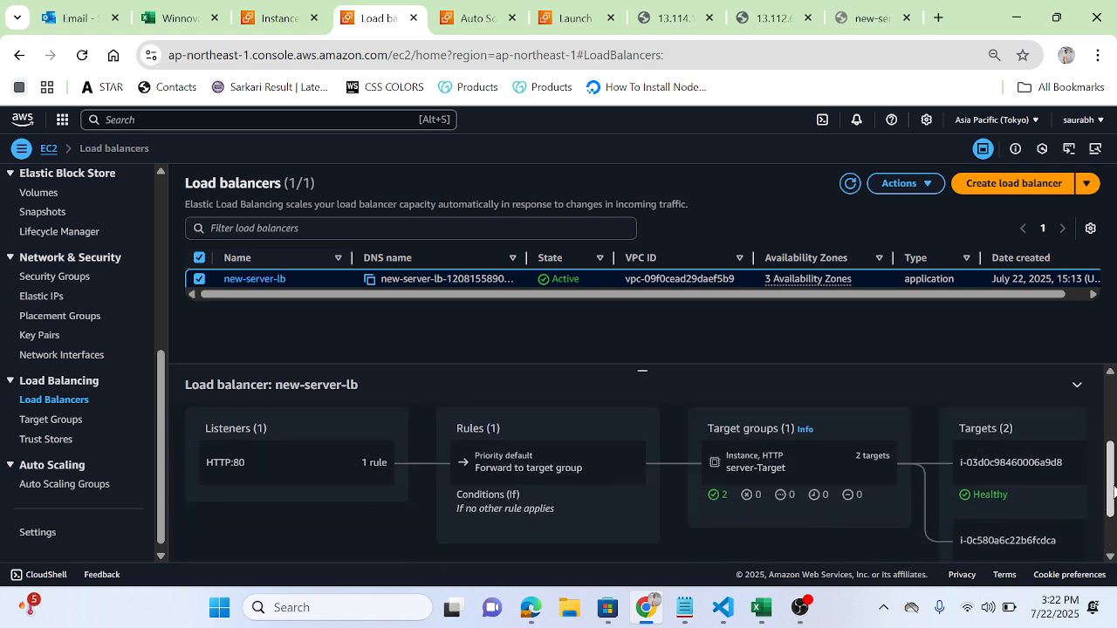
left_click_drag(997, 545, 1066, 519)
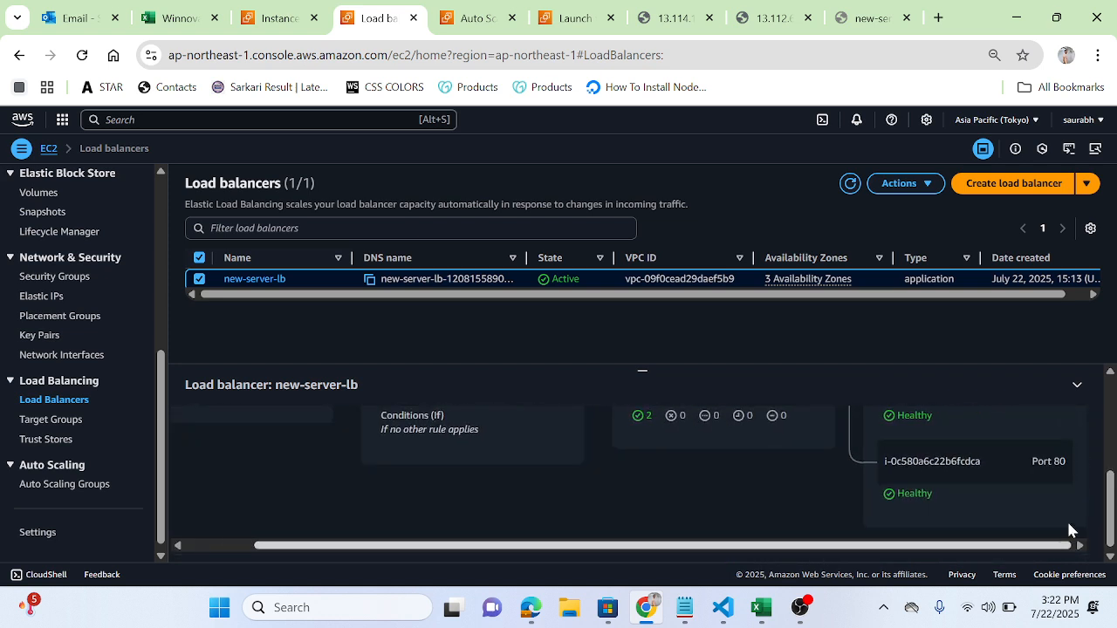
left_click_drag(641, 375, 632, 349)
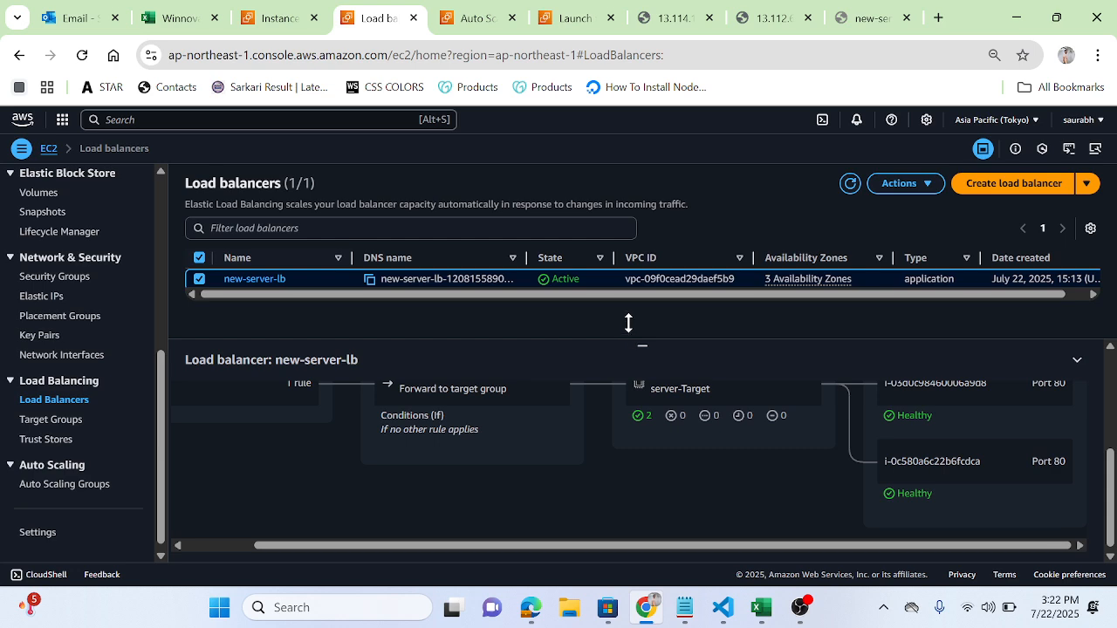
left_click_drag(1112, 484, 1112, 450)
Reload the load balancer's DNS page several times to check which server answers each request
left_click(864, 12)
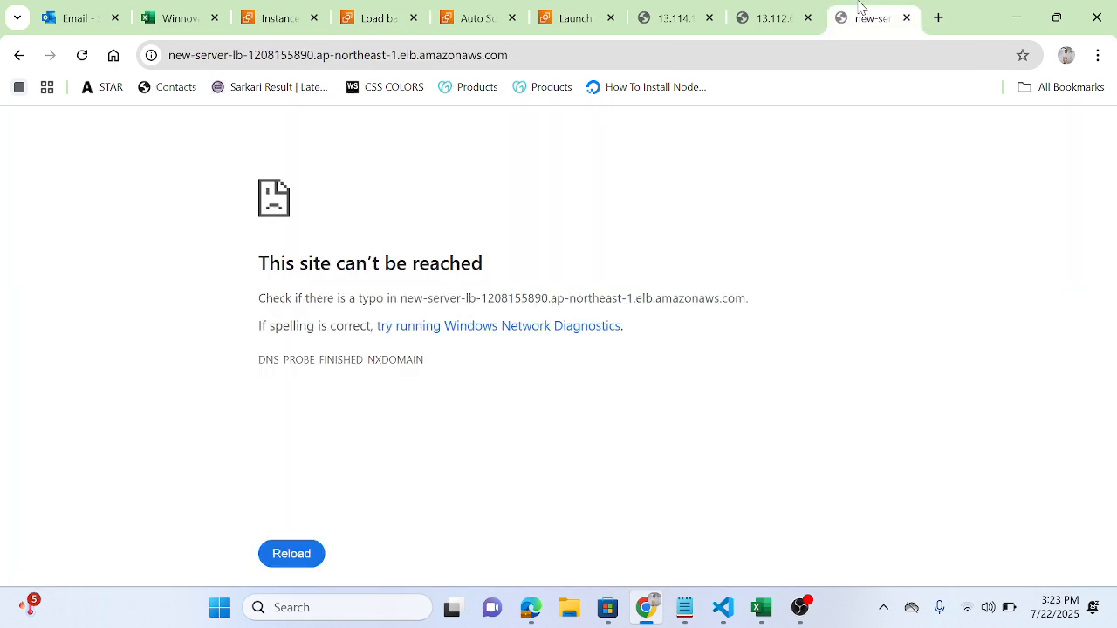
left_click(81, 56)
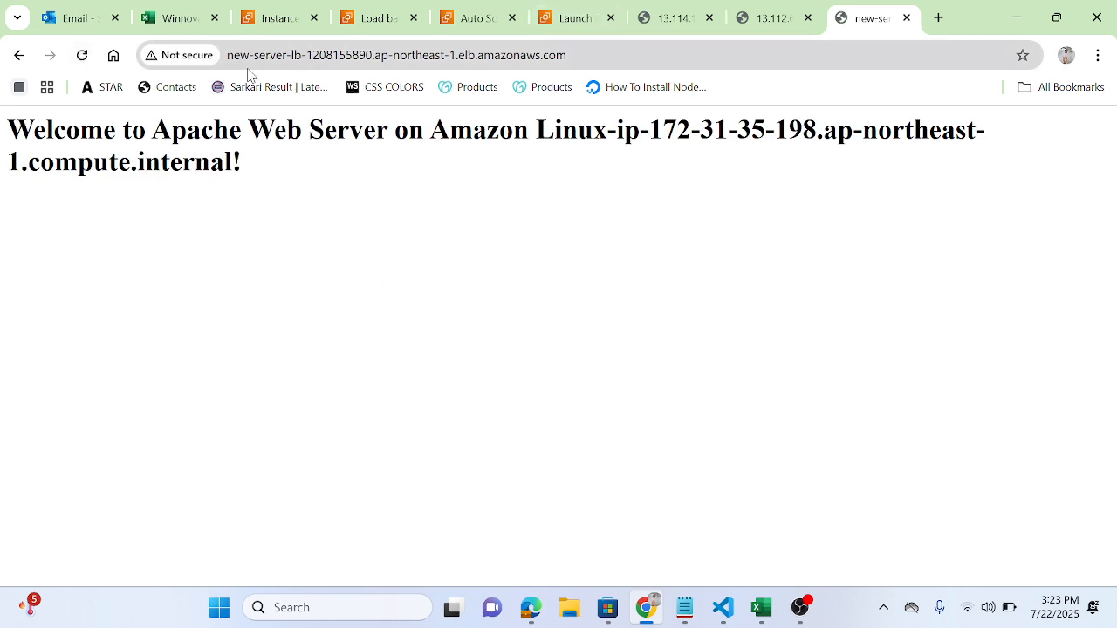
left_click(80, 56)
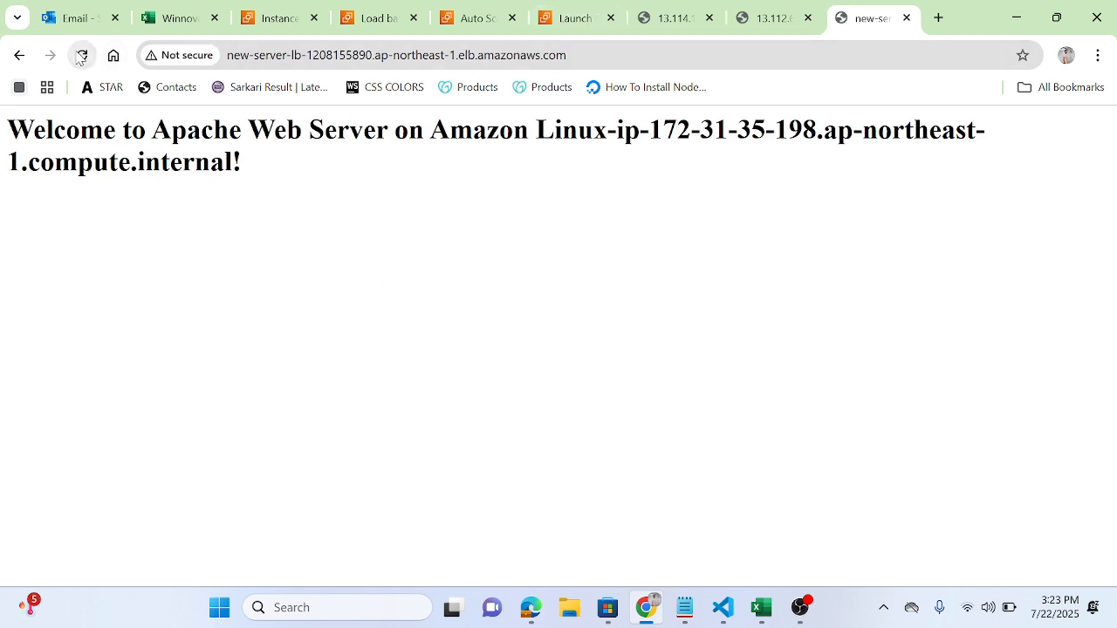
left_click(80, 56)
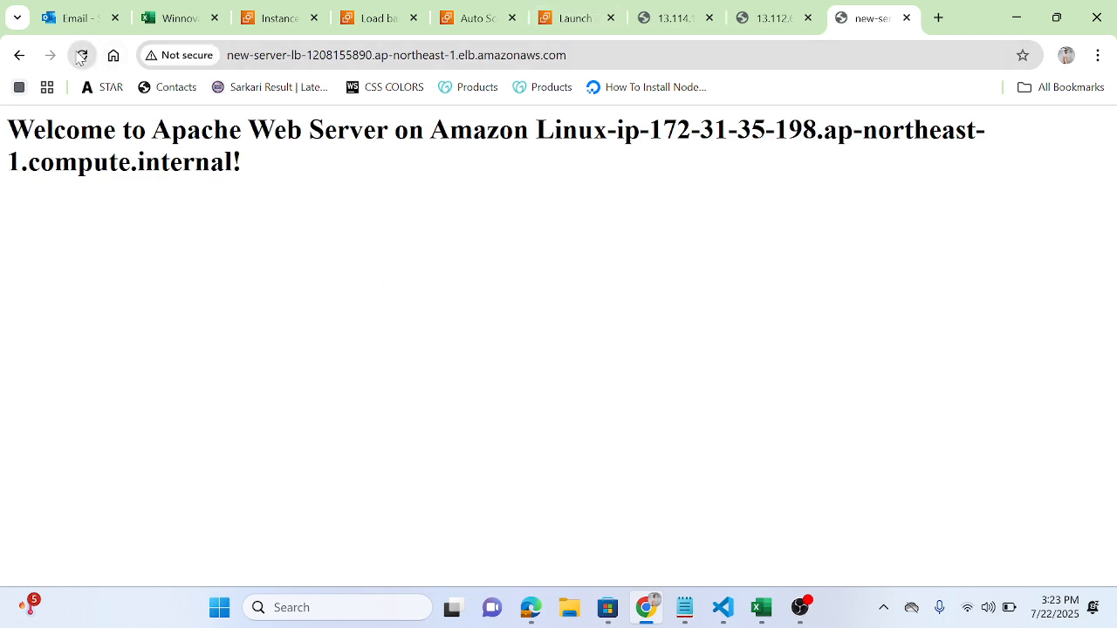
left_click(785, 18)
left_click(843, 16)
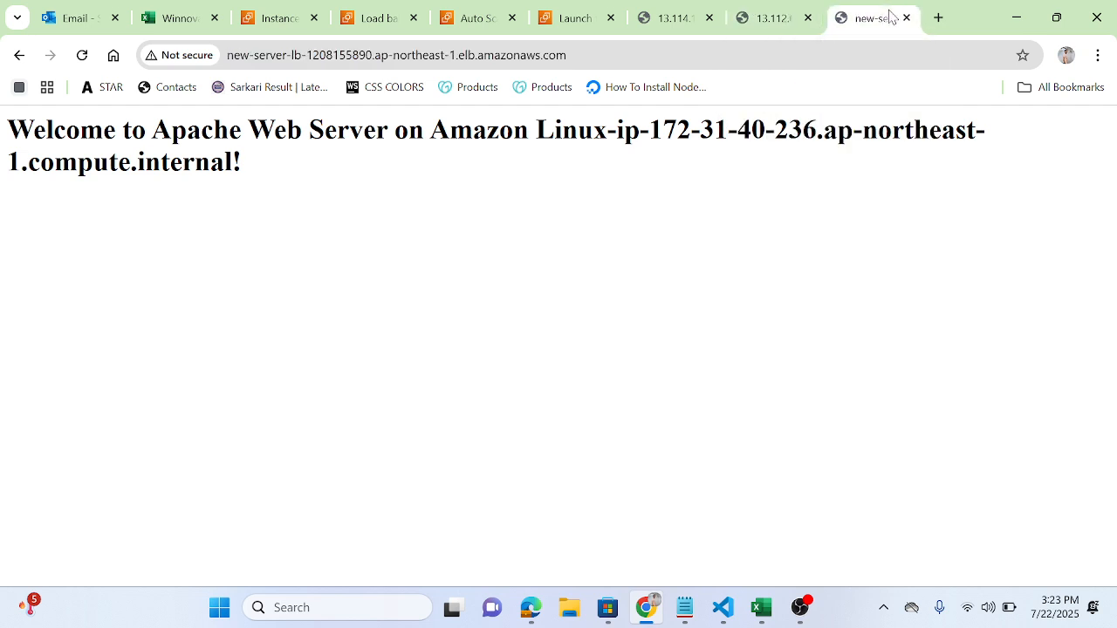
left_click(80, 58)
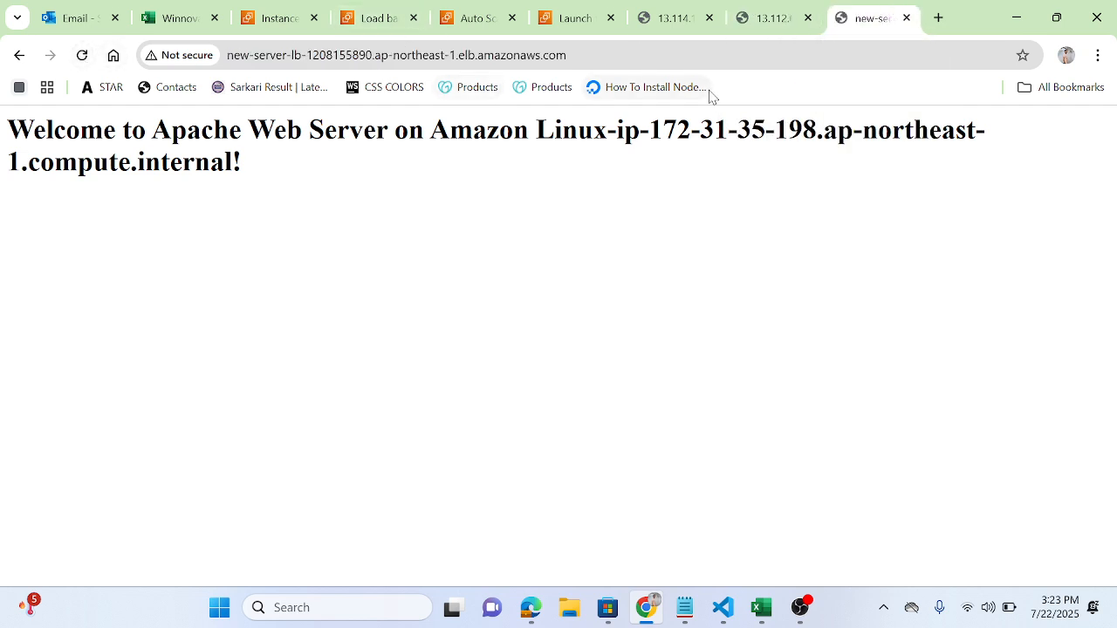
Reload the load balancer's DNS page again and compare the answering server with server-1's own page
left_click(92, 56)
left_click(94, 58)
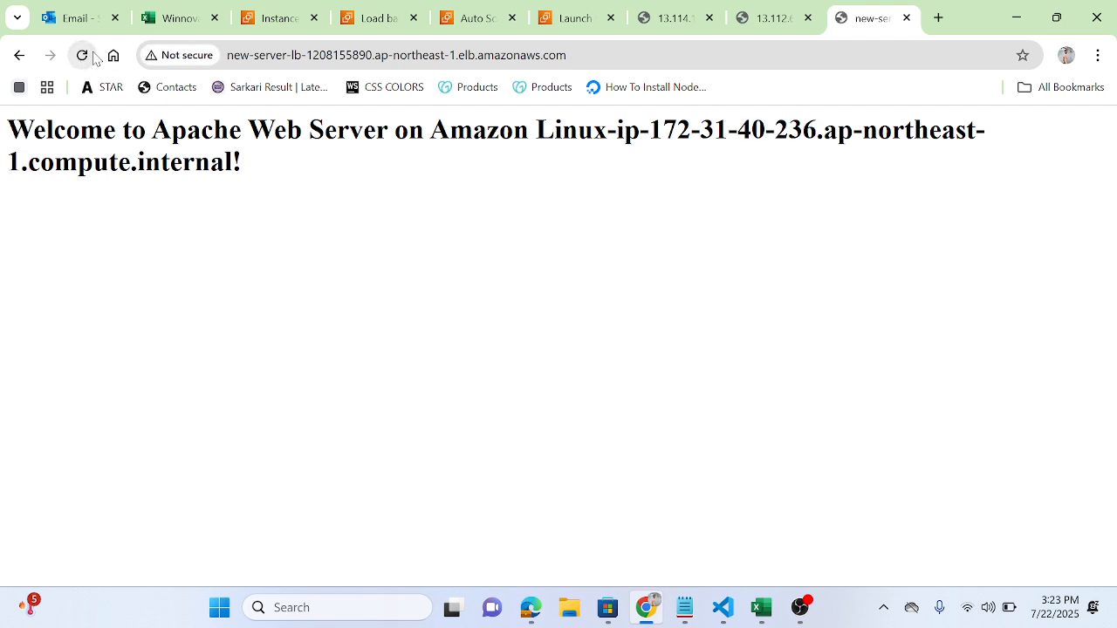
left_click(93, 58)
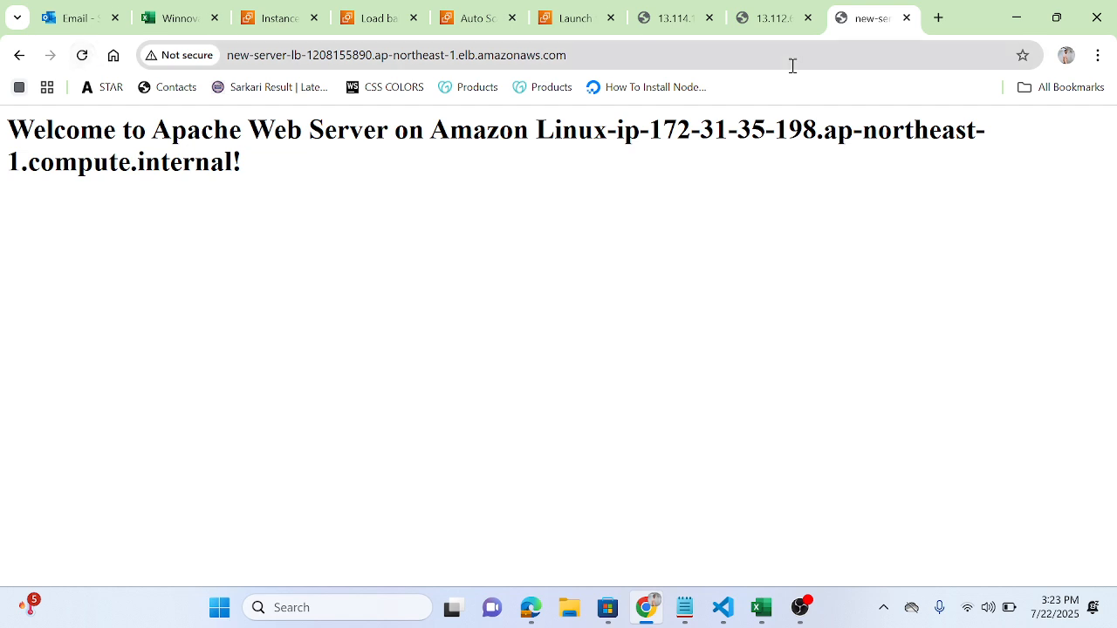
left_click(746, 6)
left_click(677, 7)
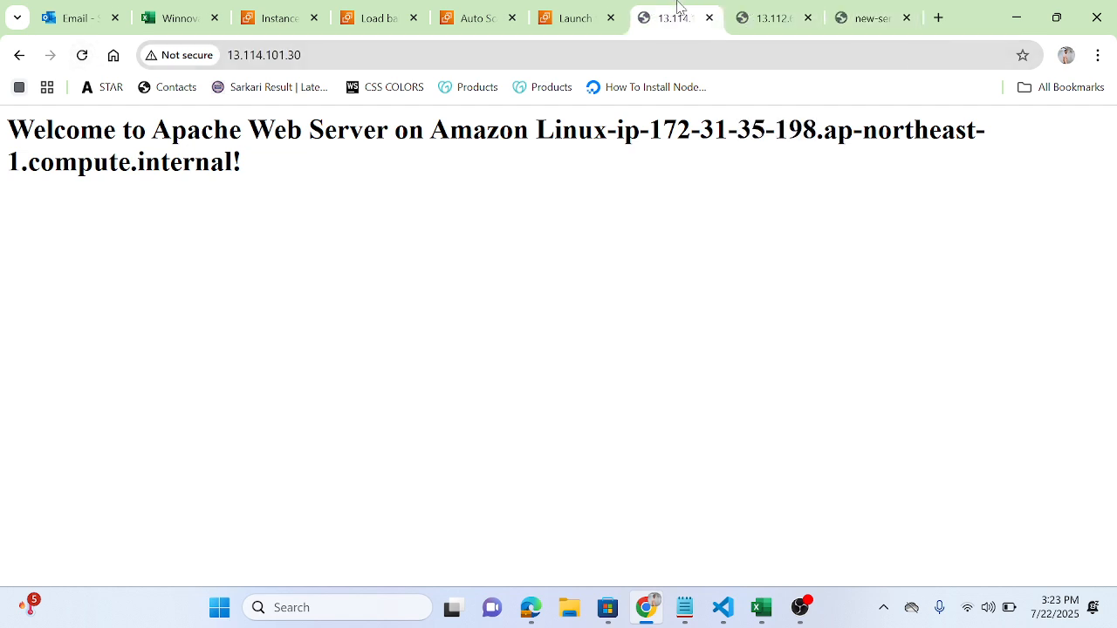
Check the targets in new-server-lb's resource map, and refresh the EC2 instances list to examine the instance launched by Auto Scaling
left_click(377, 13)
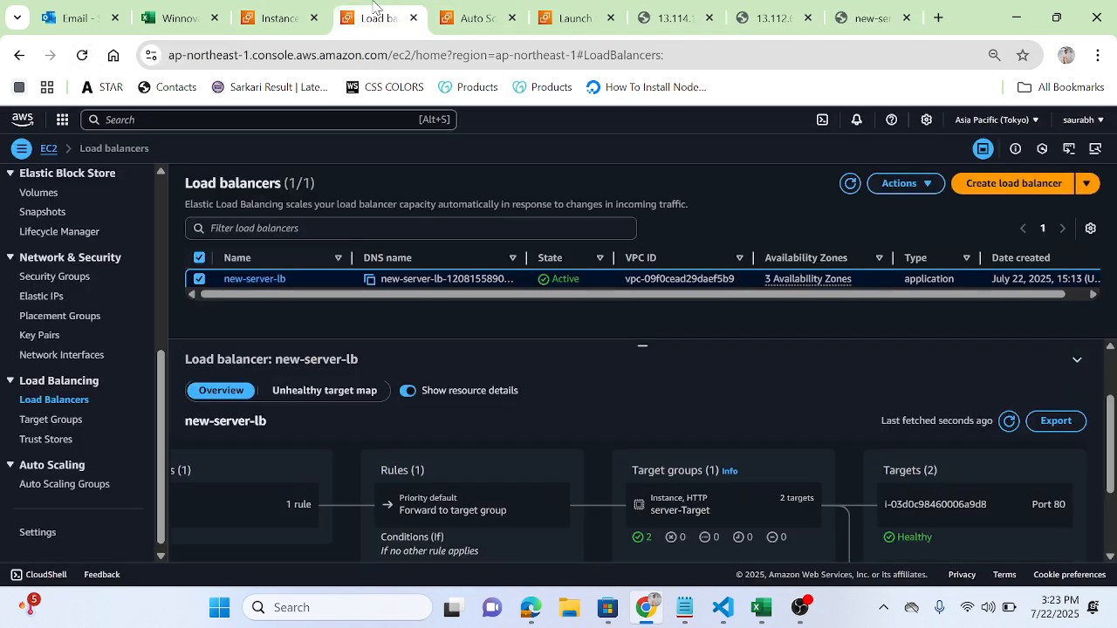
mouse_move(1112, 436)
left_mouse_down()
mouse_move(1112, 407)
mouse_move(1113, 523)
mouse_move(1112, 428)
left_mouse_up()
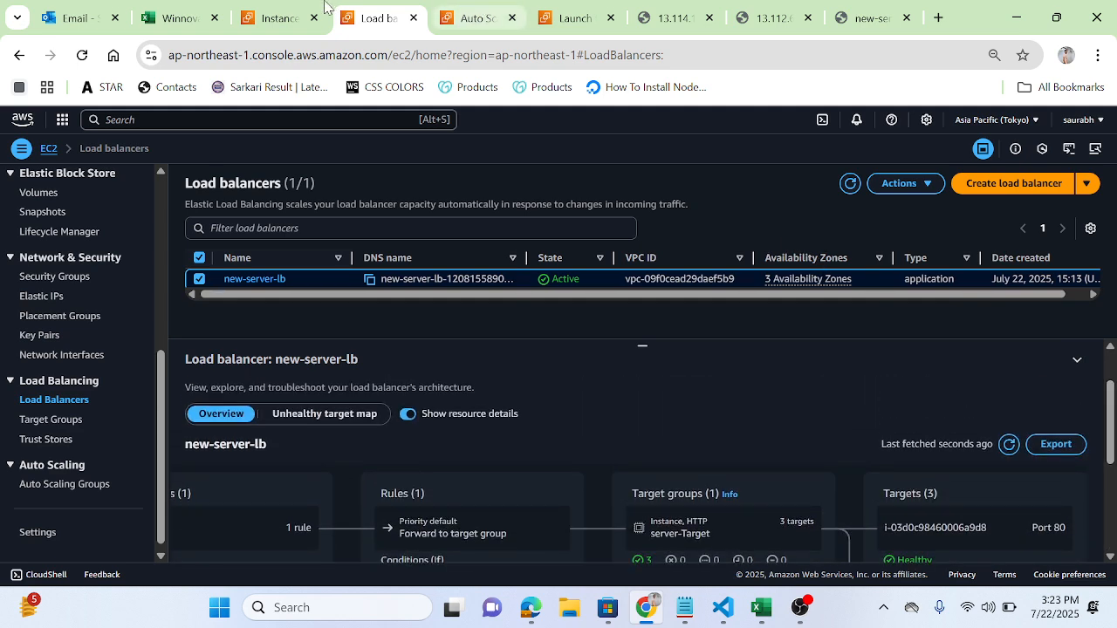
left_click(279, 10)
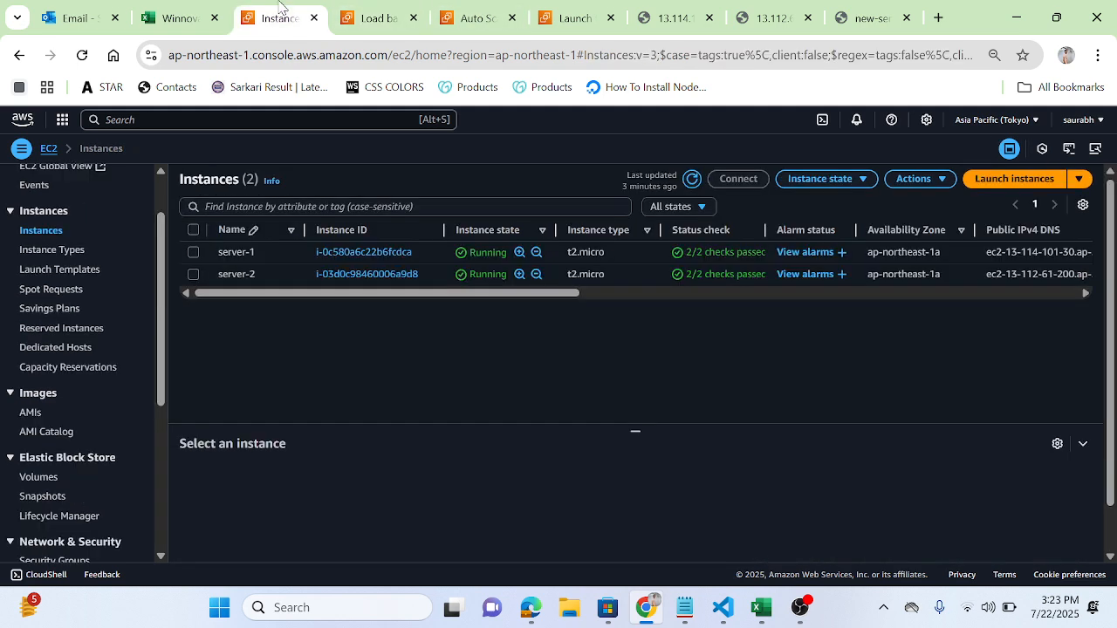
left_click(692, 180)
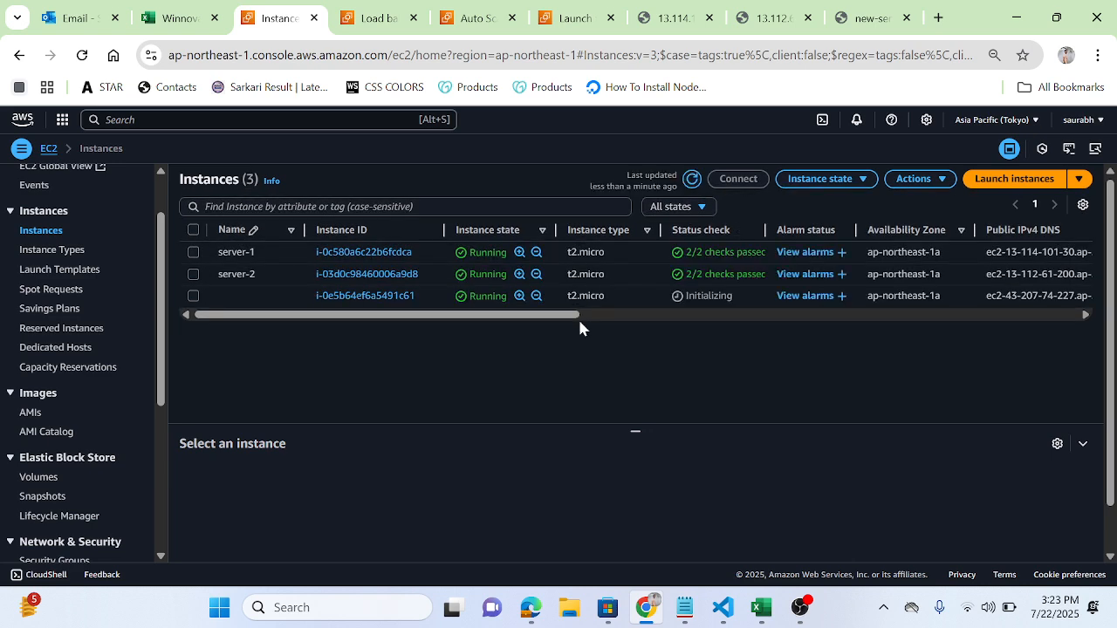
left_click(596, 314)
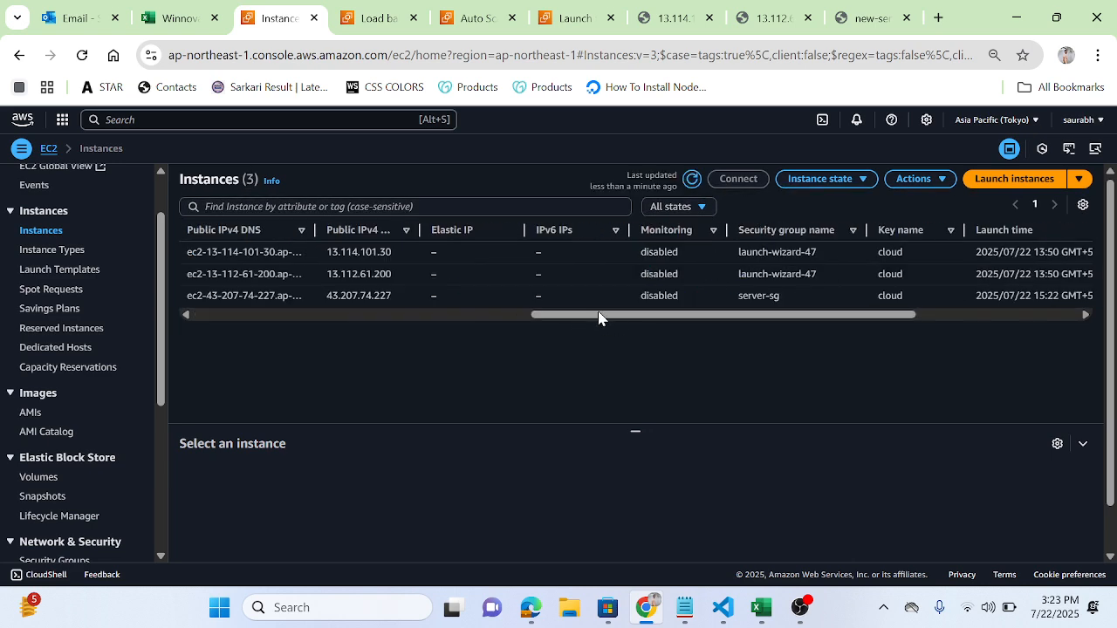
left_click(415, 315)
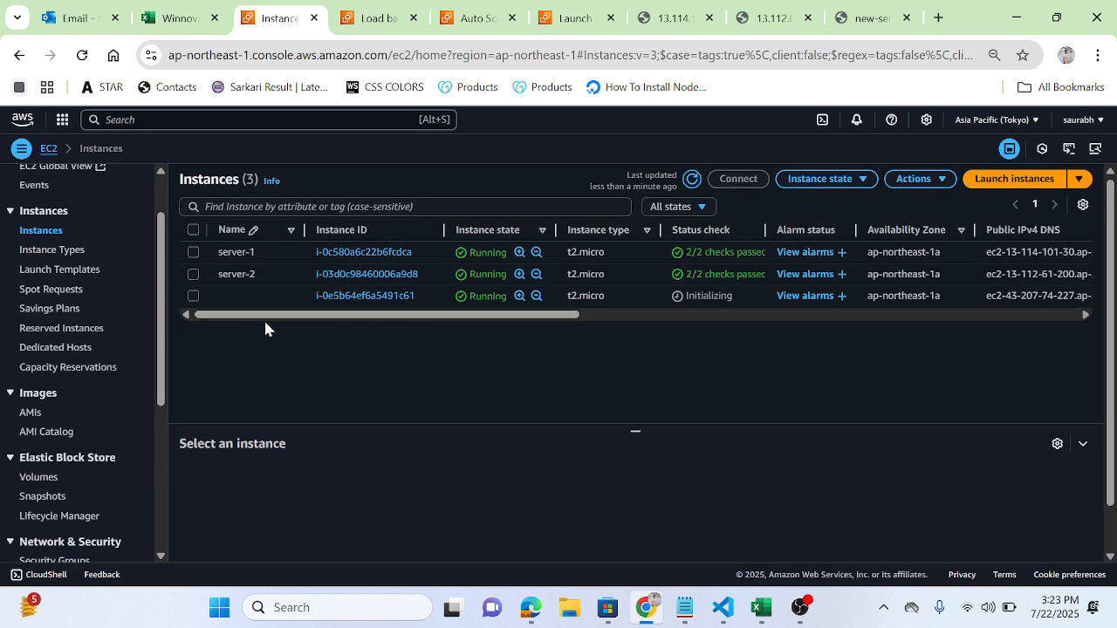
Open the public address 43.207.74.227 of the unnamed instance in the browser over HTTP instead of HTTPS
left_click(193, 297)
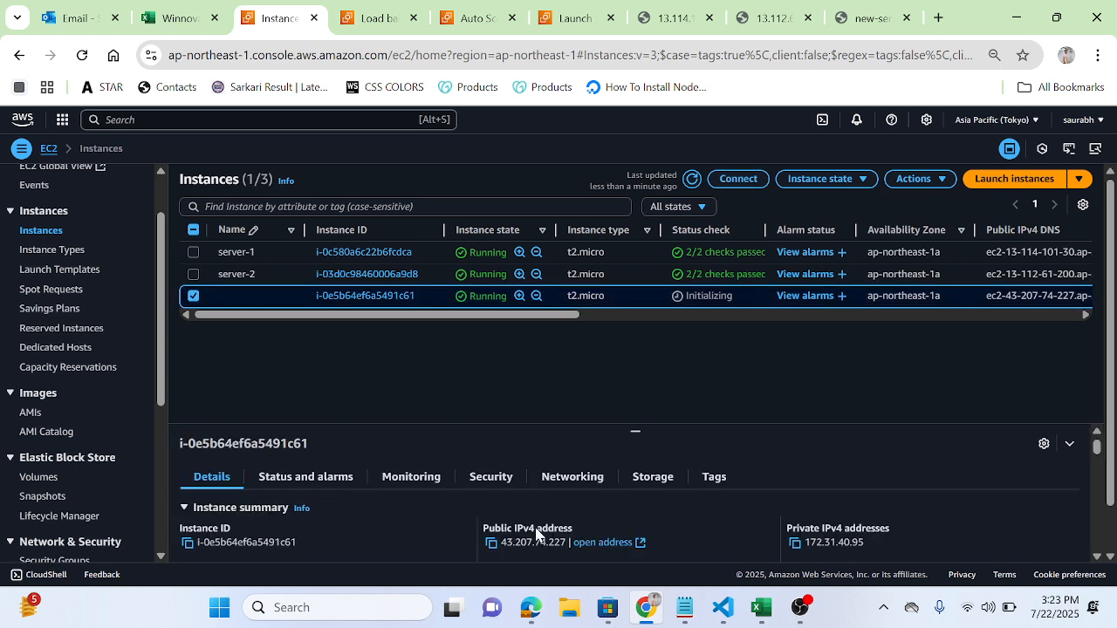
left_click(599, 543)
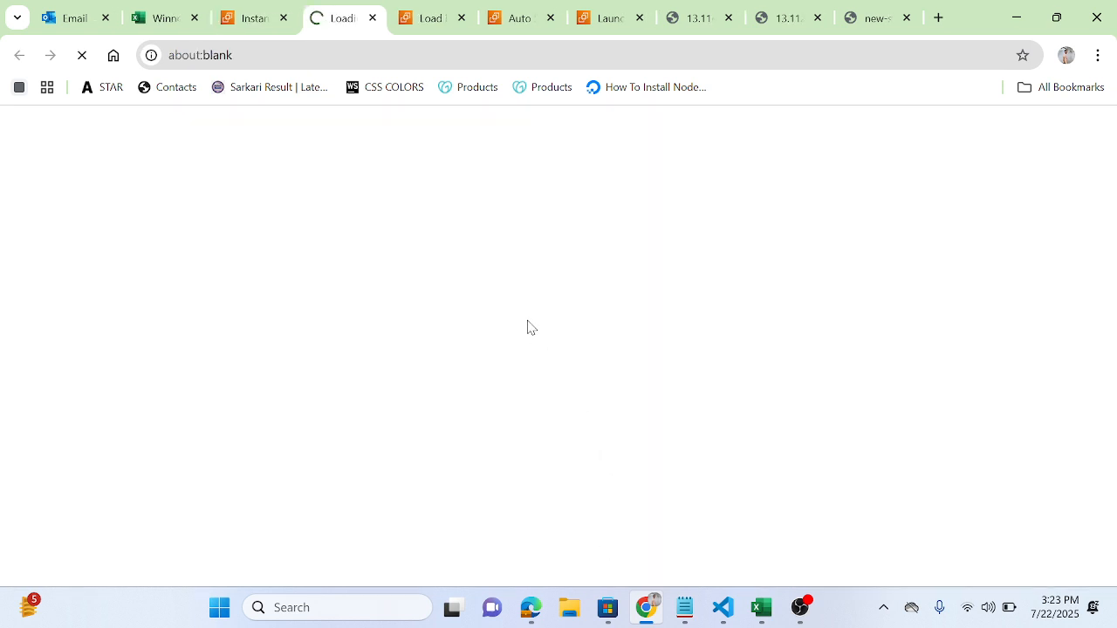
left_click(296, 64)
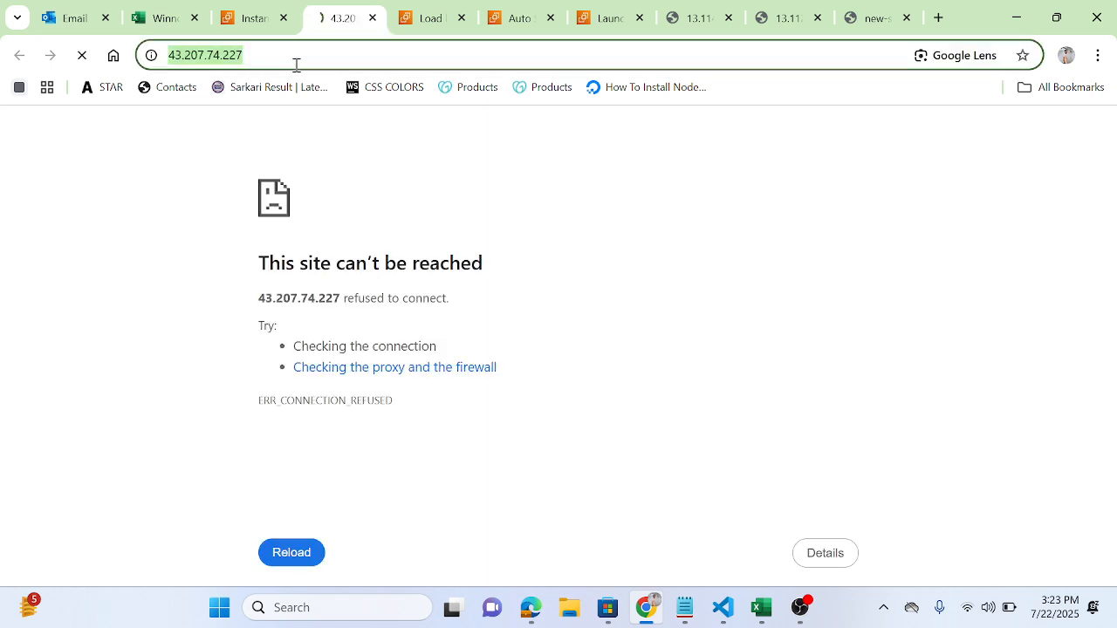
left_click(296, 64)
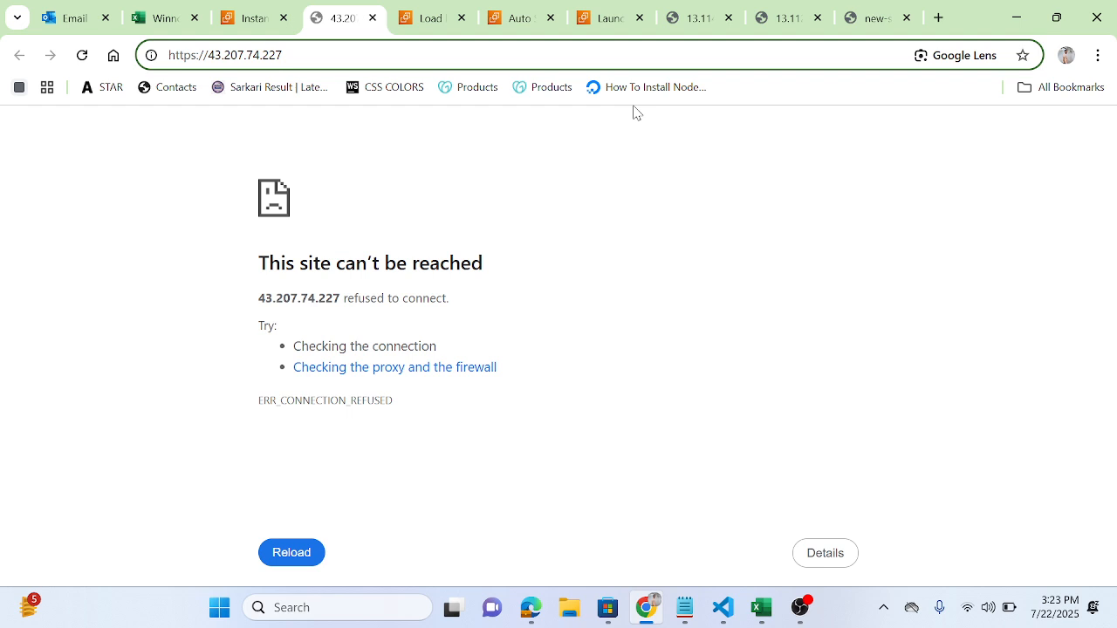
key("BackSpace")
key("Return")
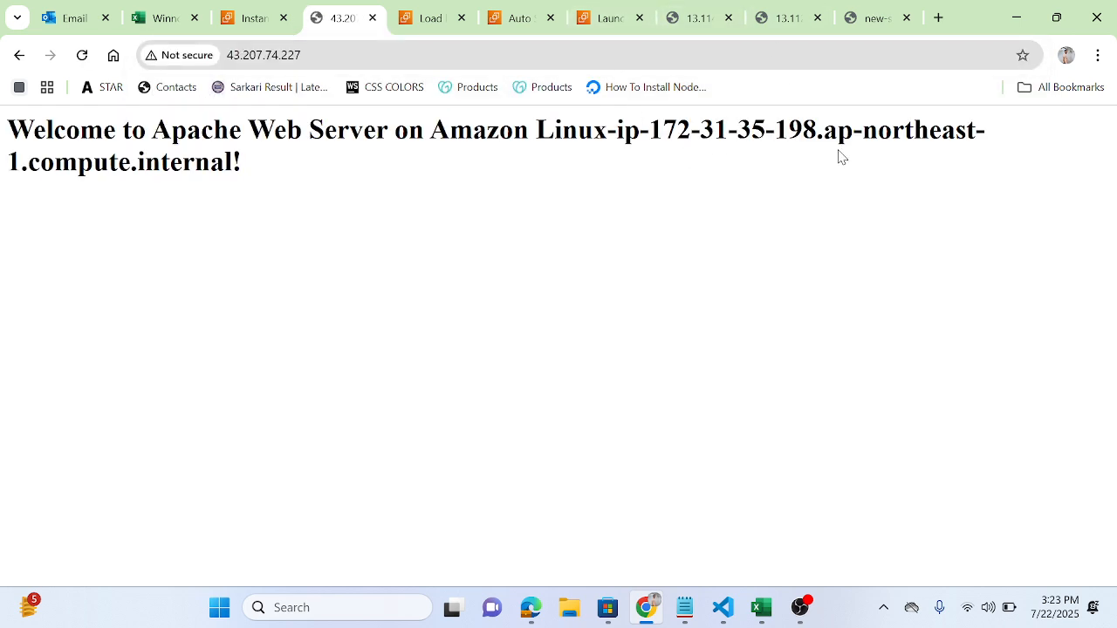
Compare the new instance's web page with server-1's page and refresh the EC2 instances list to check the status
left_click(440, 16)
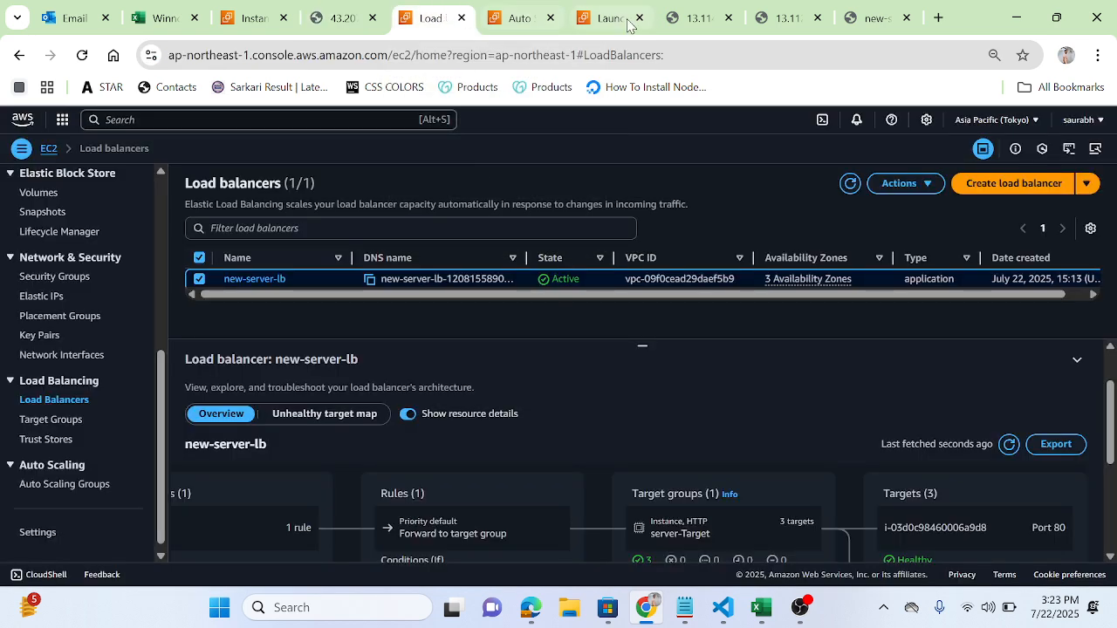
left_click(696, 19)
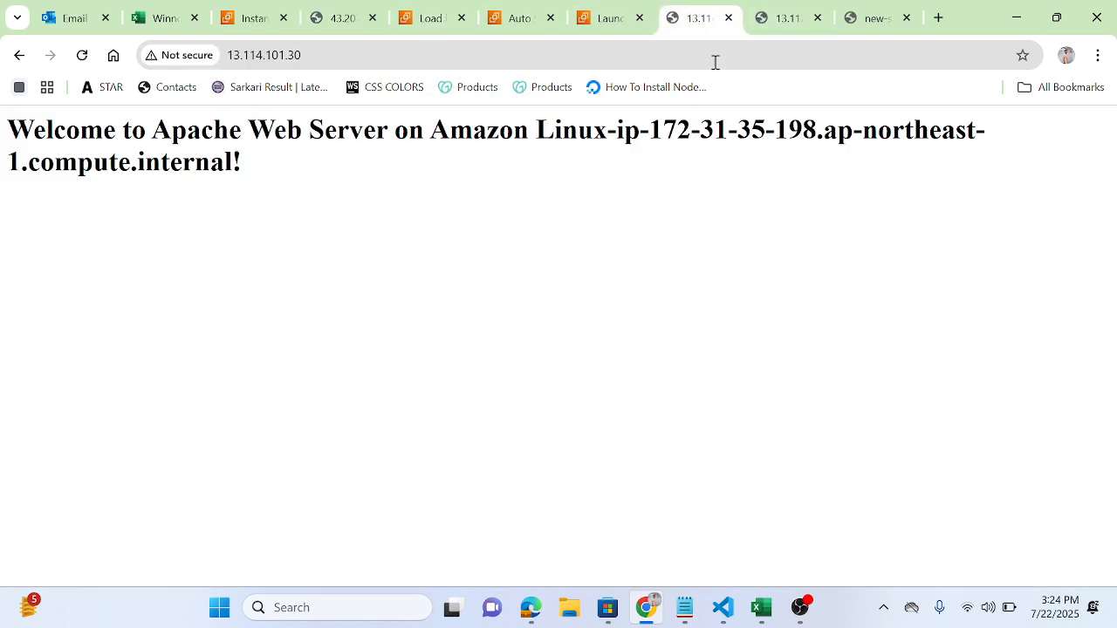
left_click(246, 7)
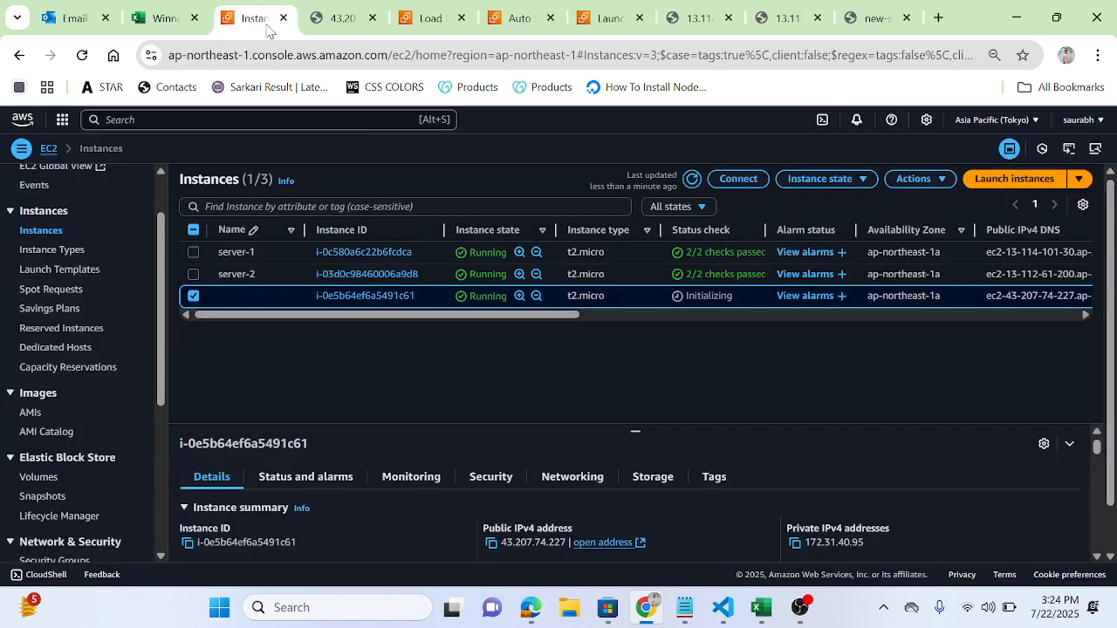
left_click(691, 179)
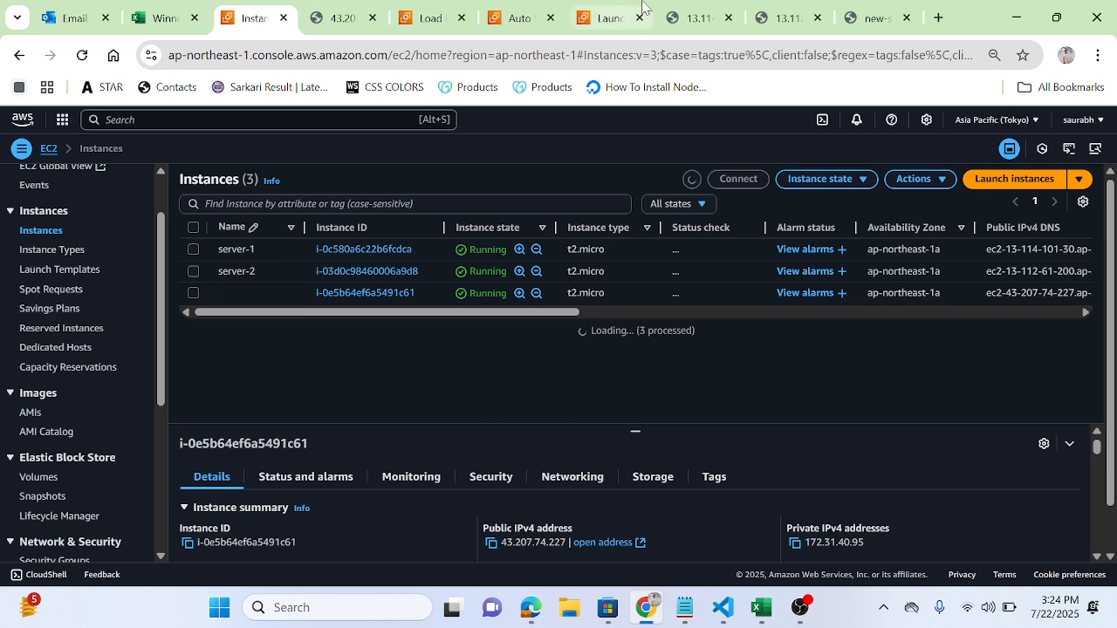
left_click(329, 9)
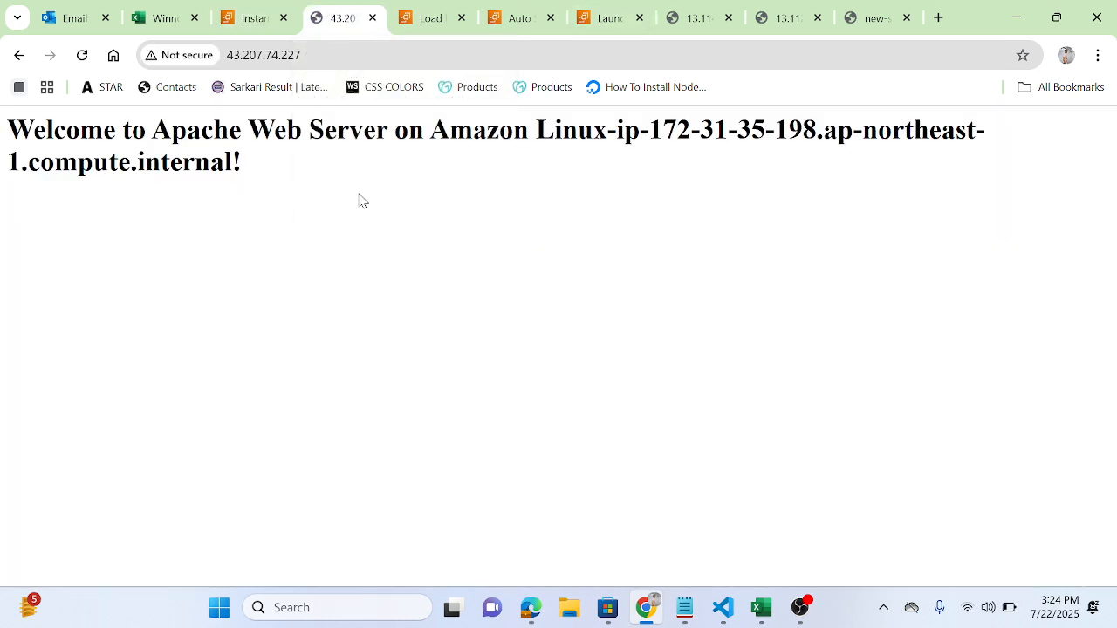
Terminate server-1 and the unnamed Auto Scaling instance from the EC2 instances list
left_click(257, 16)
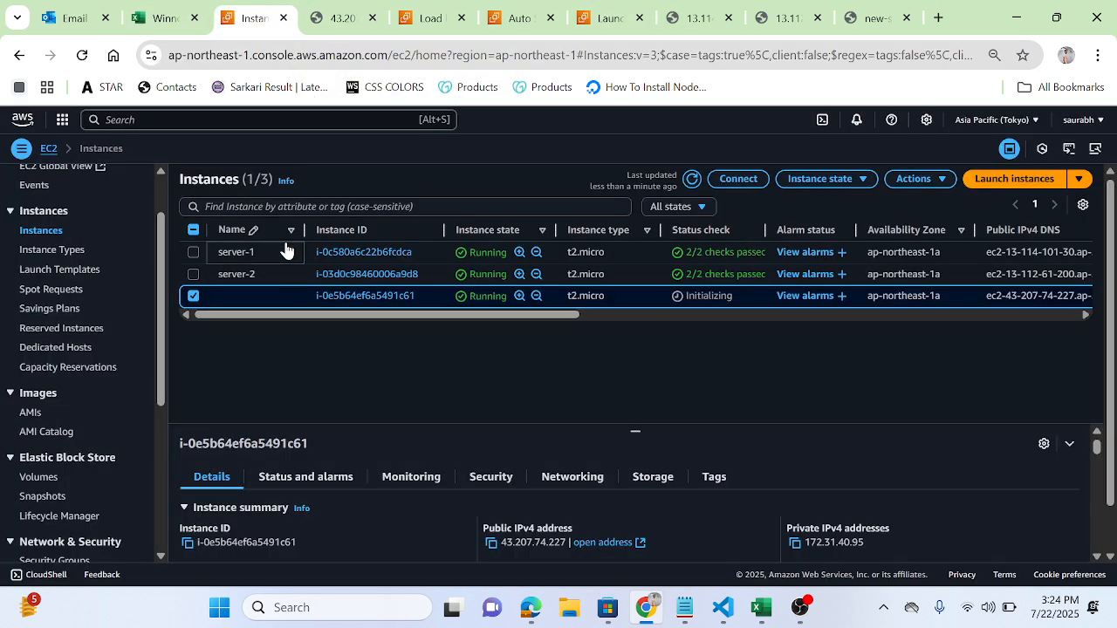
left_click(193, 250)
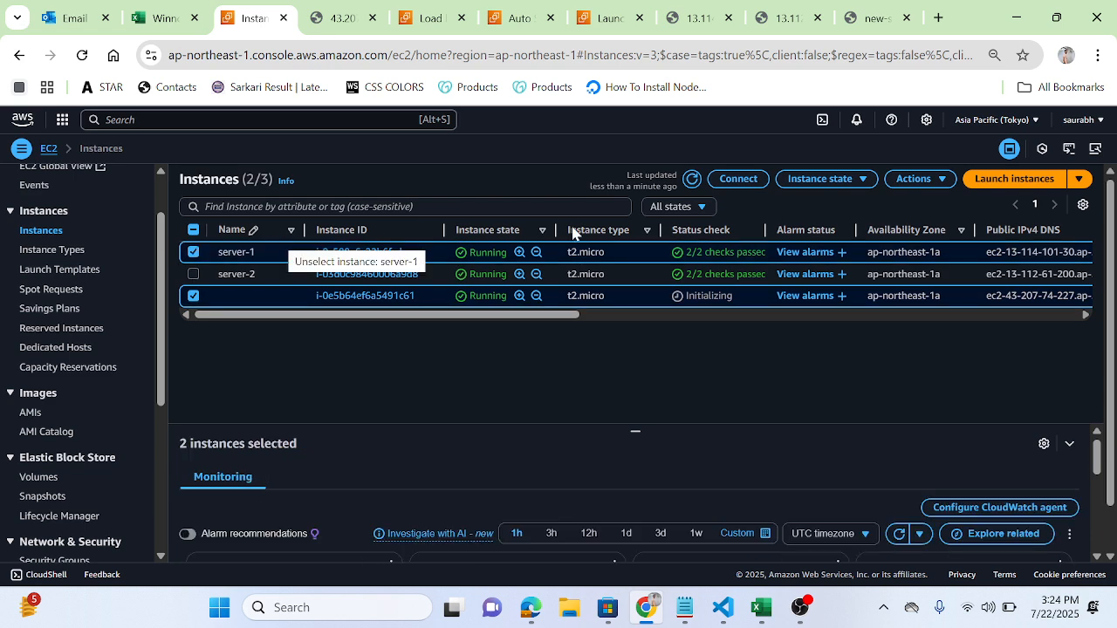
left_click(857, 179)
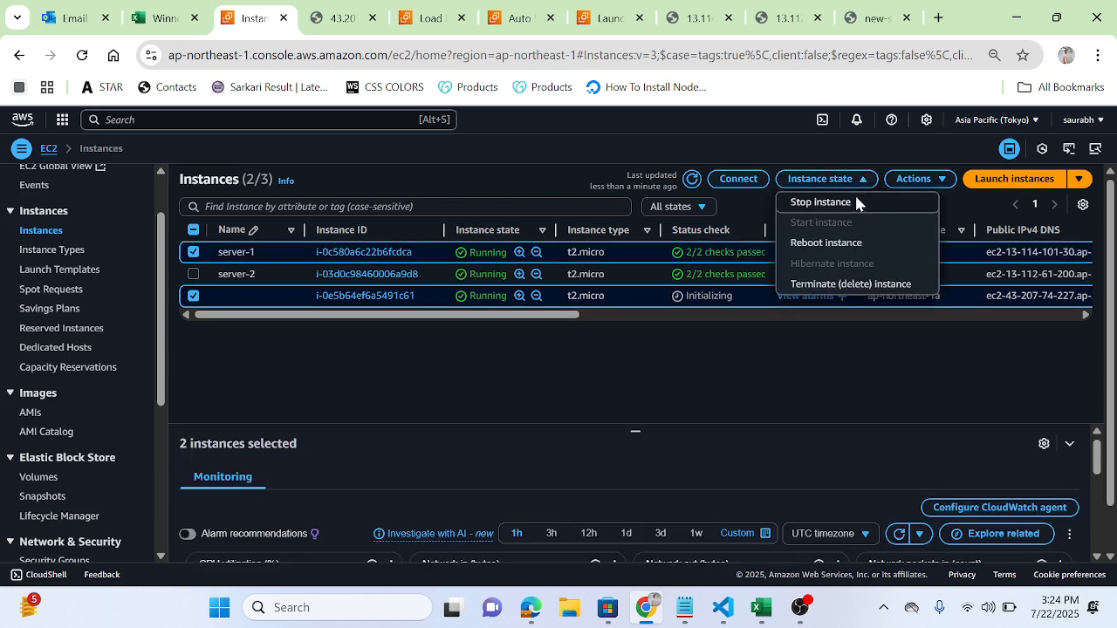
left_click(809, 288)
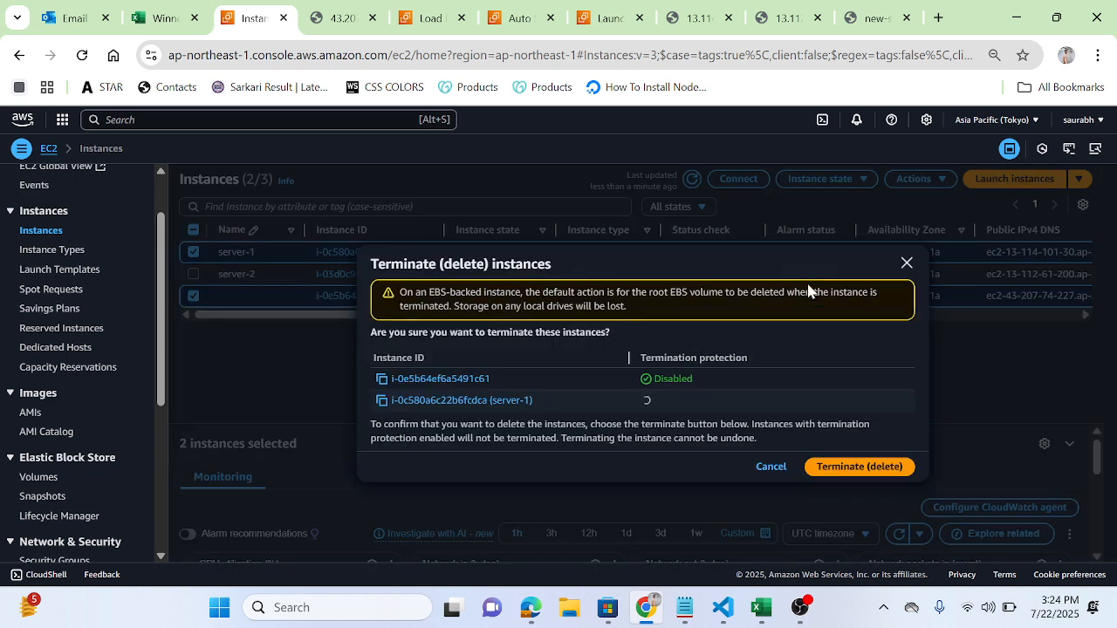
left_click(838, 474)
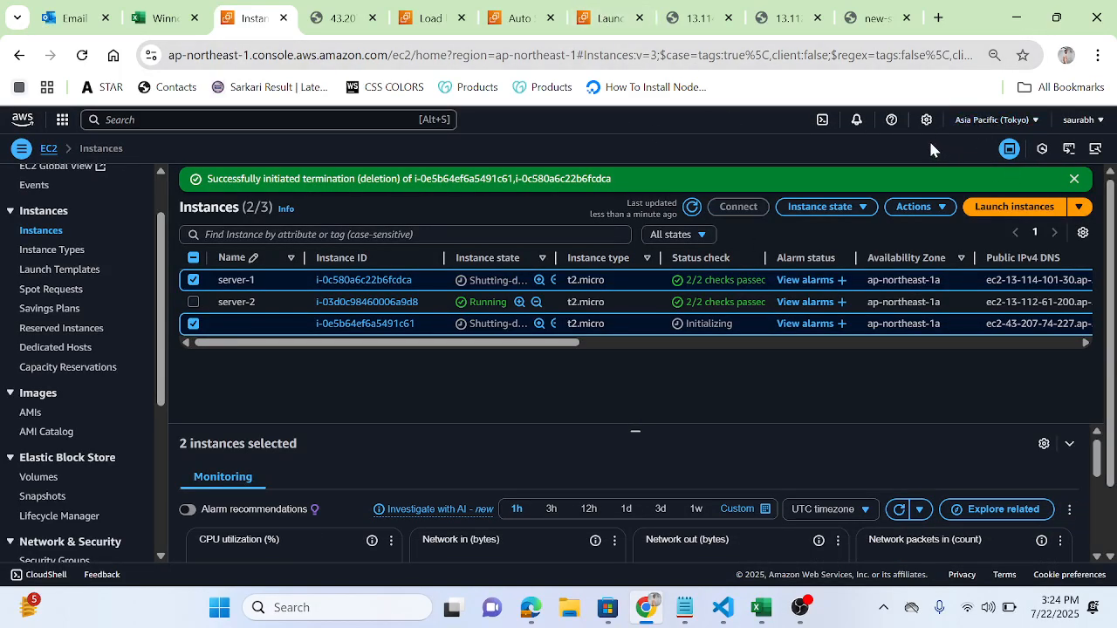
Reload the terminated instance's web page and examine the target health in new-server-lb's resource map
left_click(342, 18)
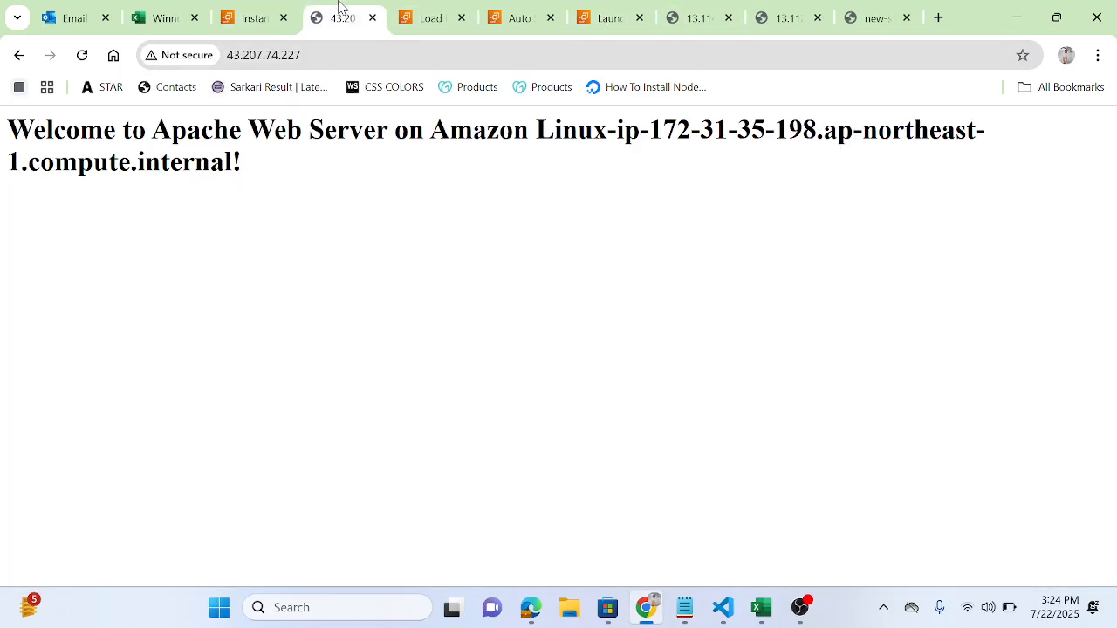
left_click(85, 57)
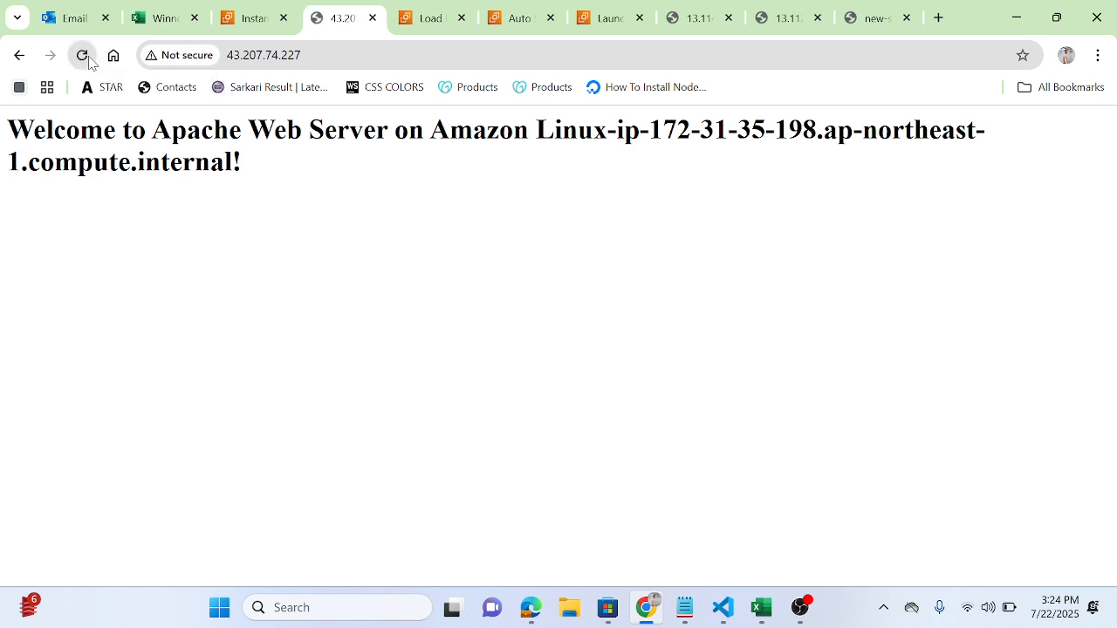
left_click(88, 59)
left_click(425, 9)
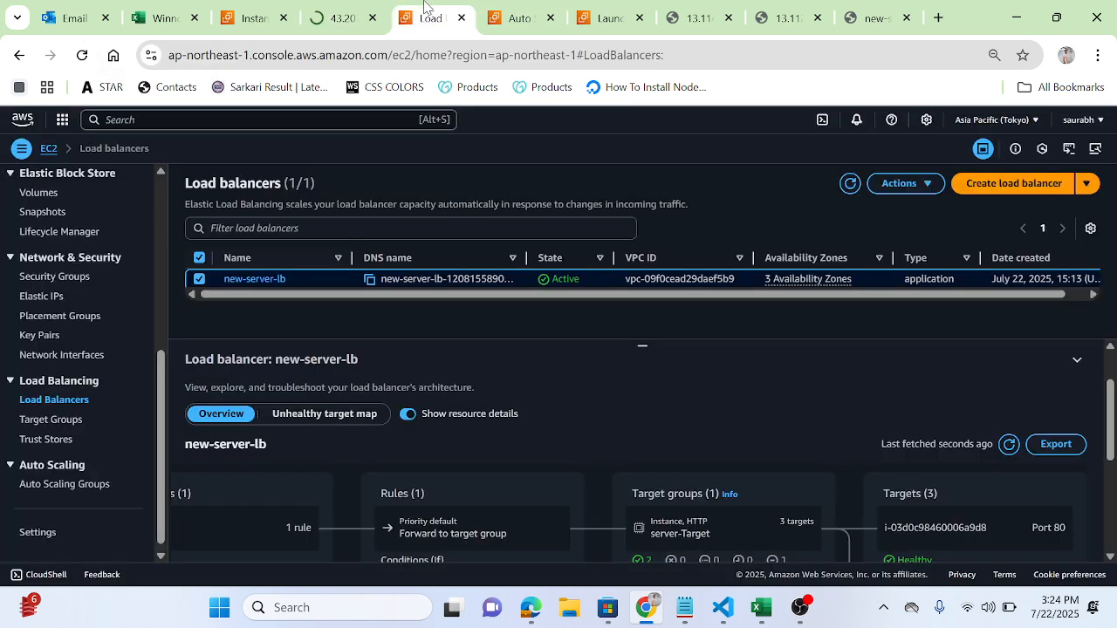
left_click_drag(1113, 428, 1113, 513)
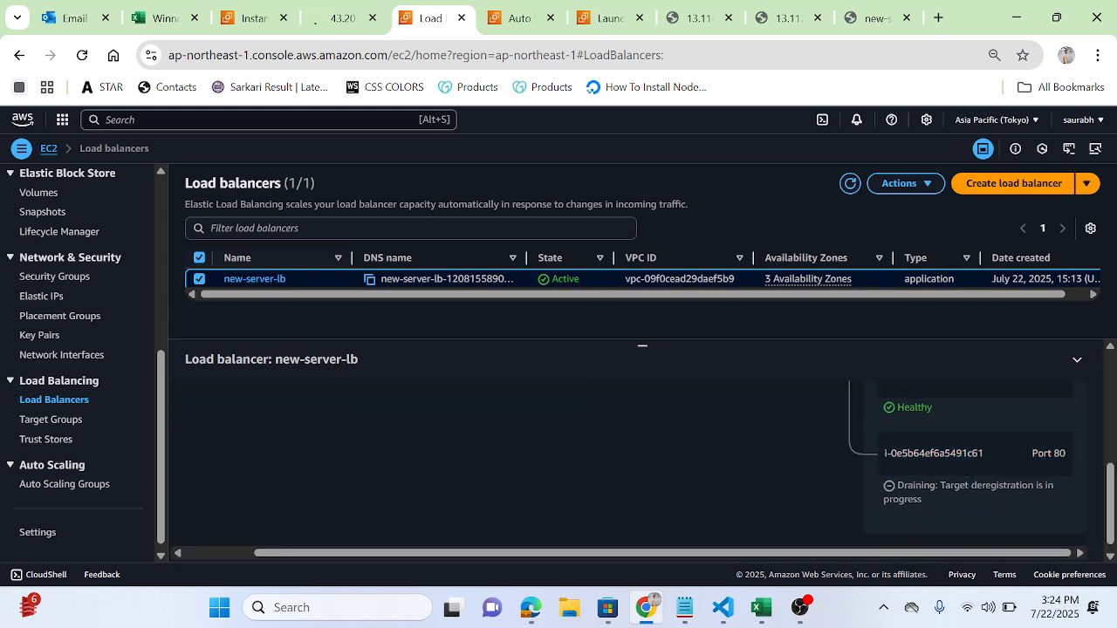
right_click(1114, 385)
left_click(544, 394)
scroll(1113, 509, "up", 10)
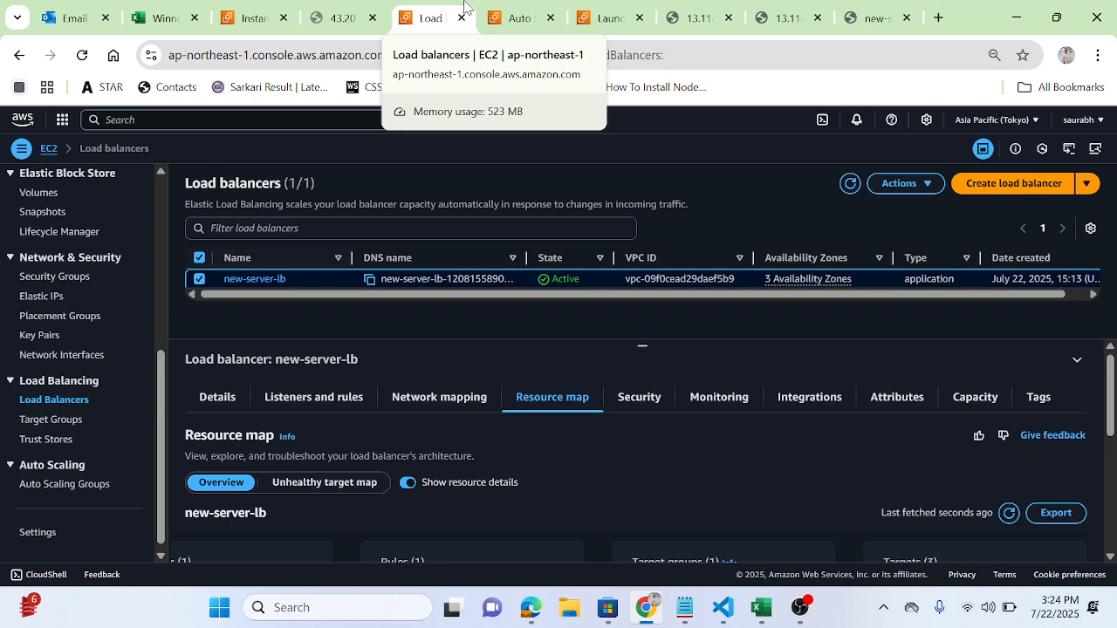
Delete load balancer new-server-lb, entering "confirm" as the written consent
left_click(521, 12)
left_click(606, 12)
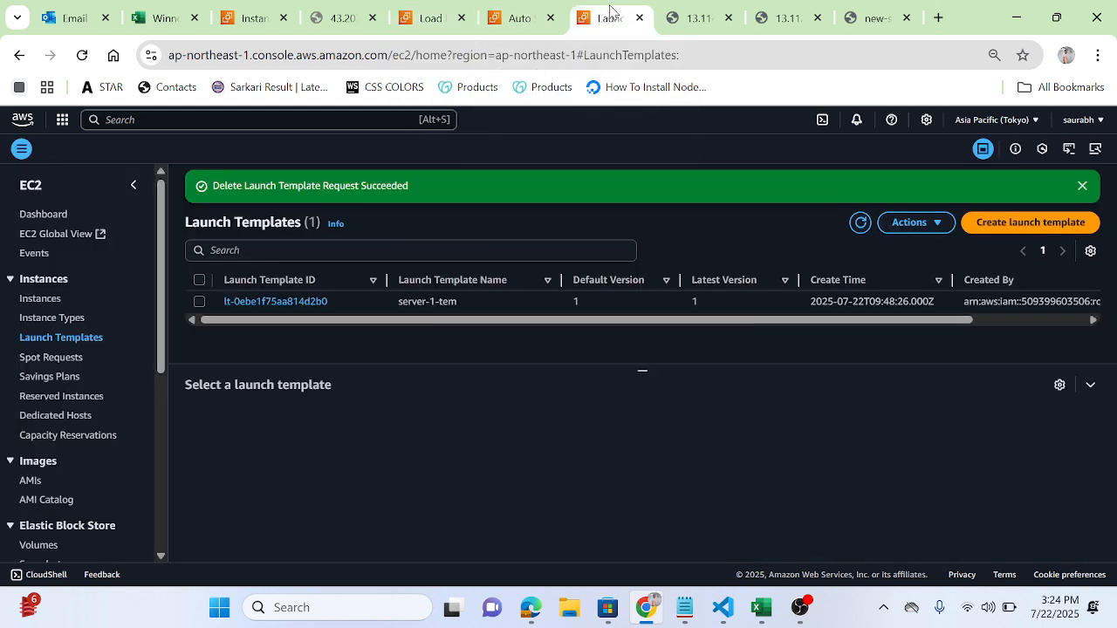
left_click(432, 16)
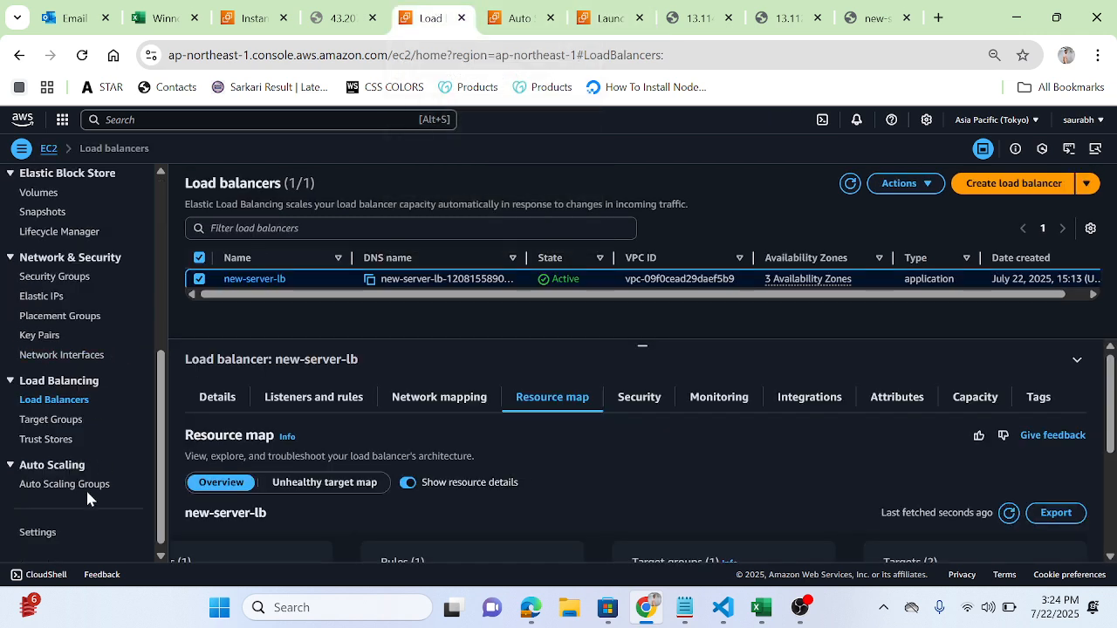
left_click(930, 185)
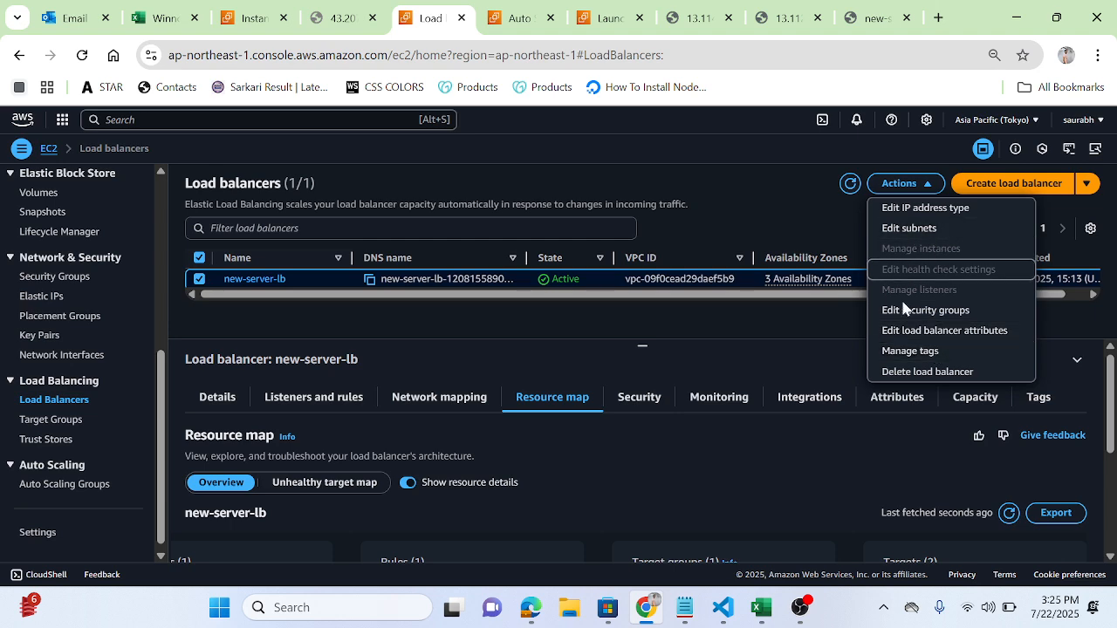
left_click(923, 371)
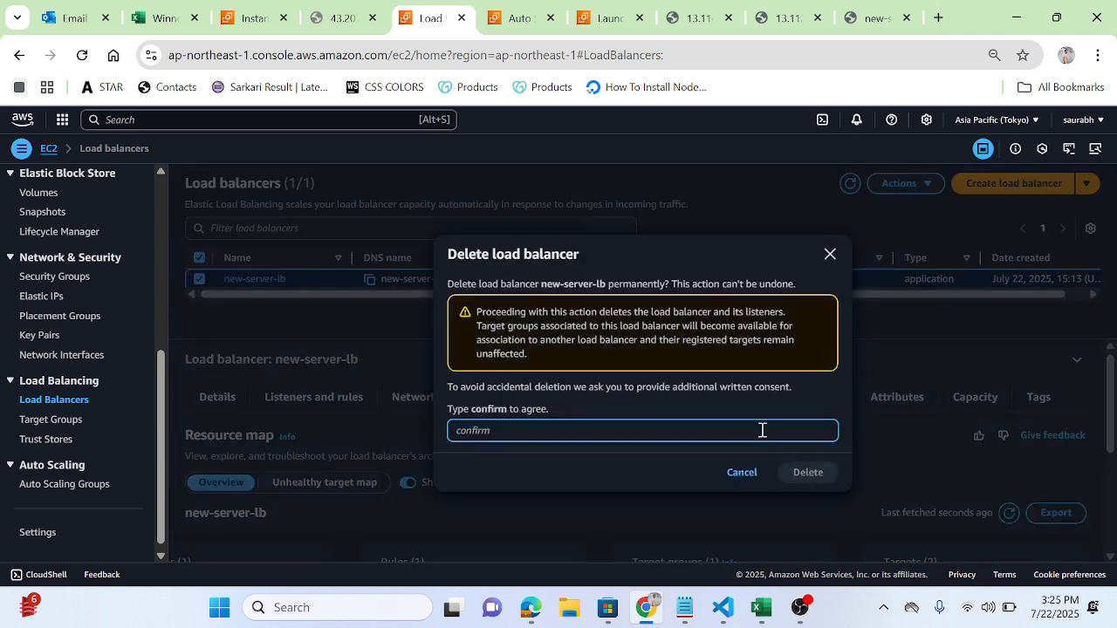
type("confirm")
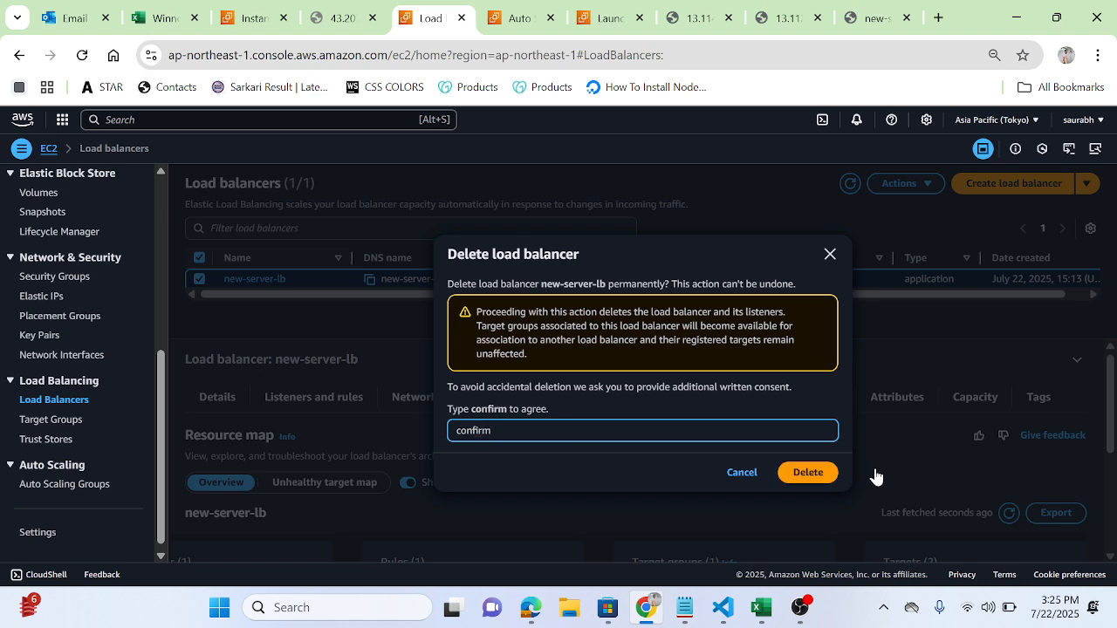
left_click(796, 475)
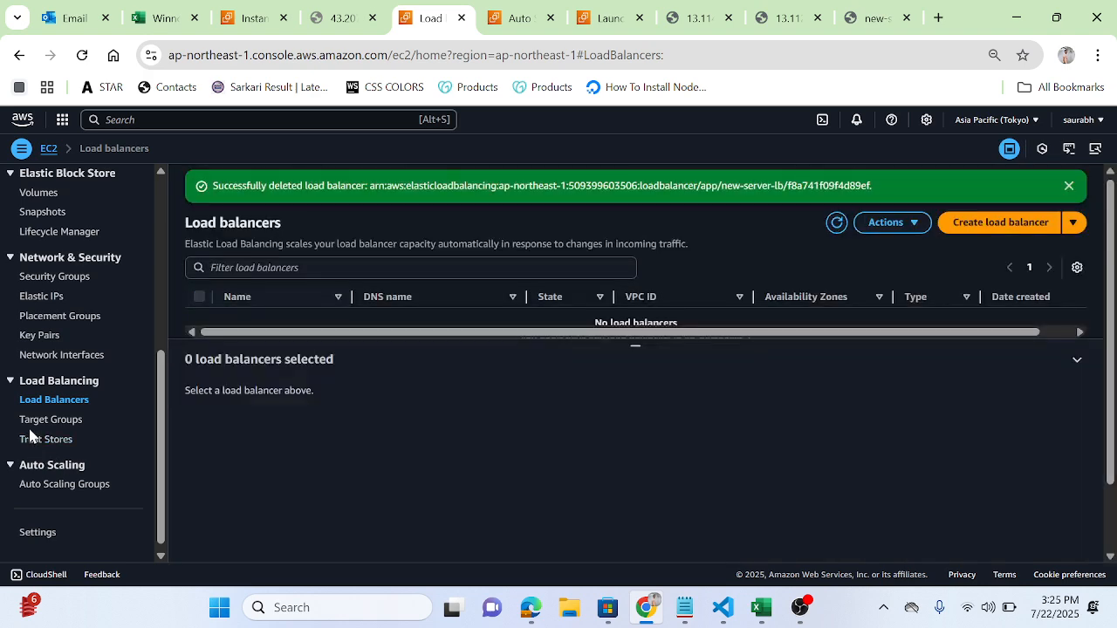
Select target group server-Target and request its deletion
left_click(30, 420)
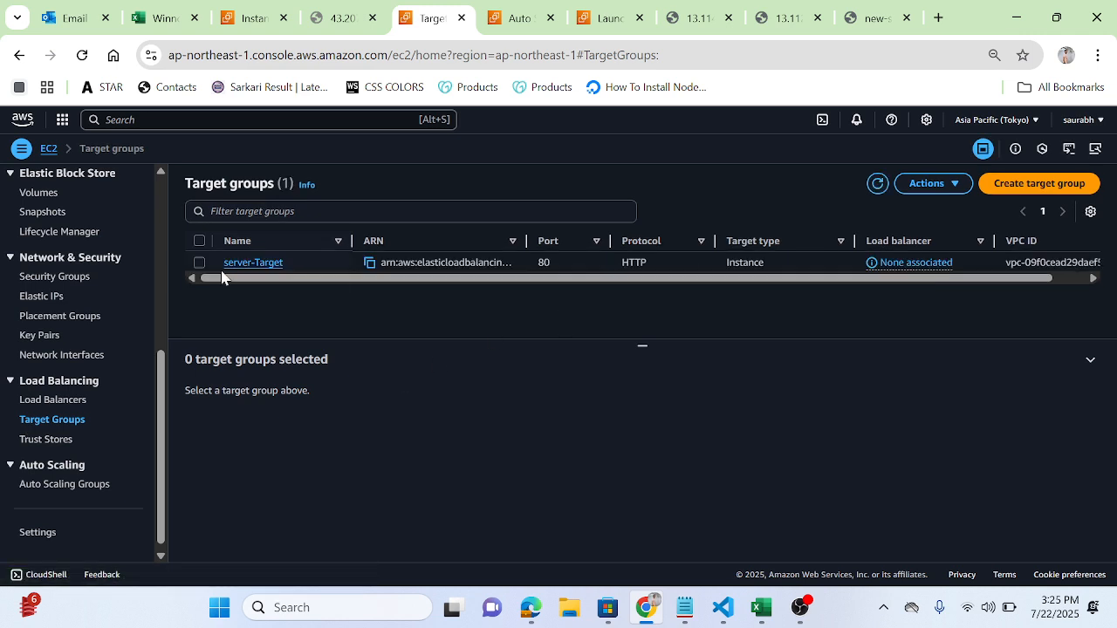
left_click(198, 262)
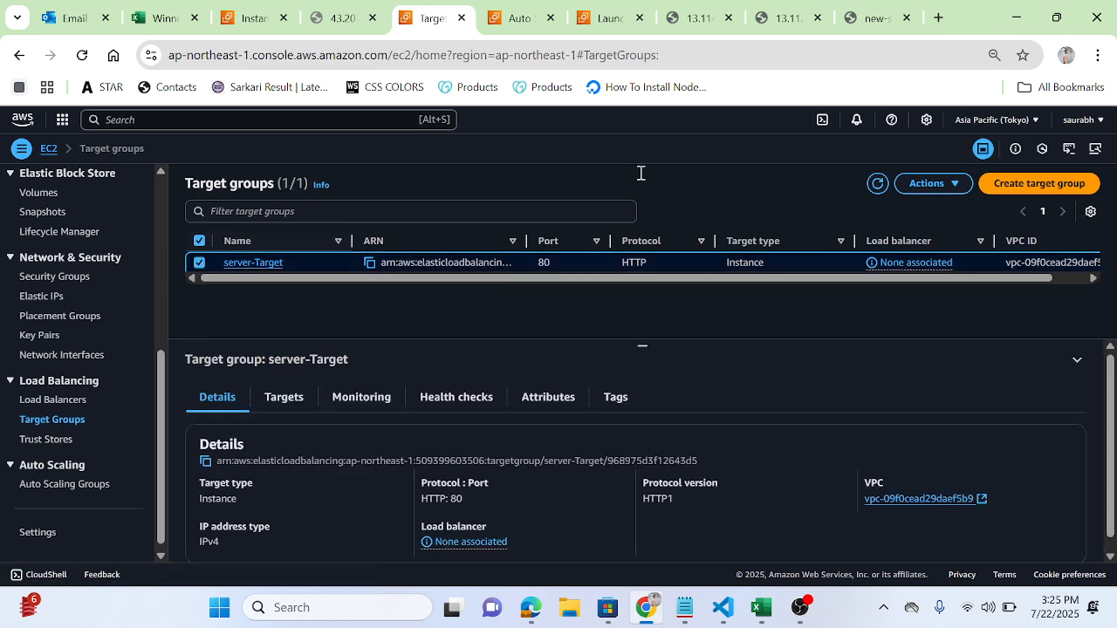
left_click(950, 191)
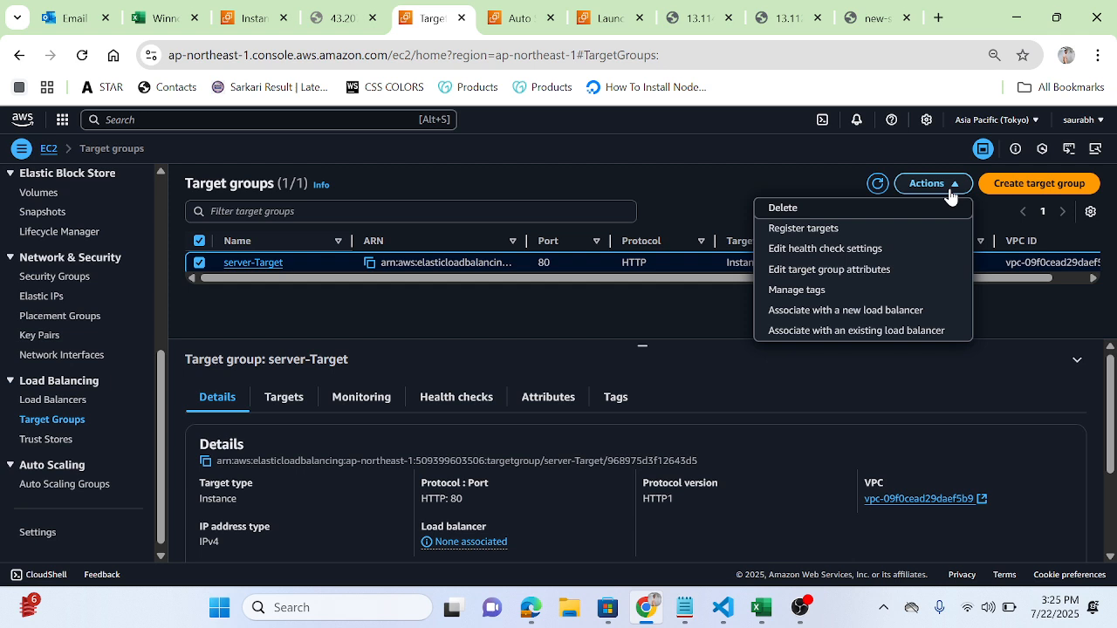
left_click(784, 210)
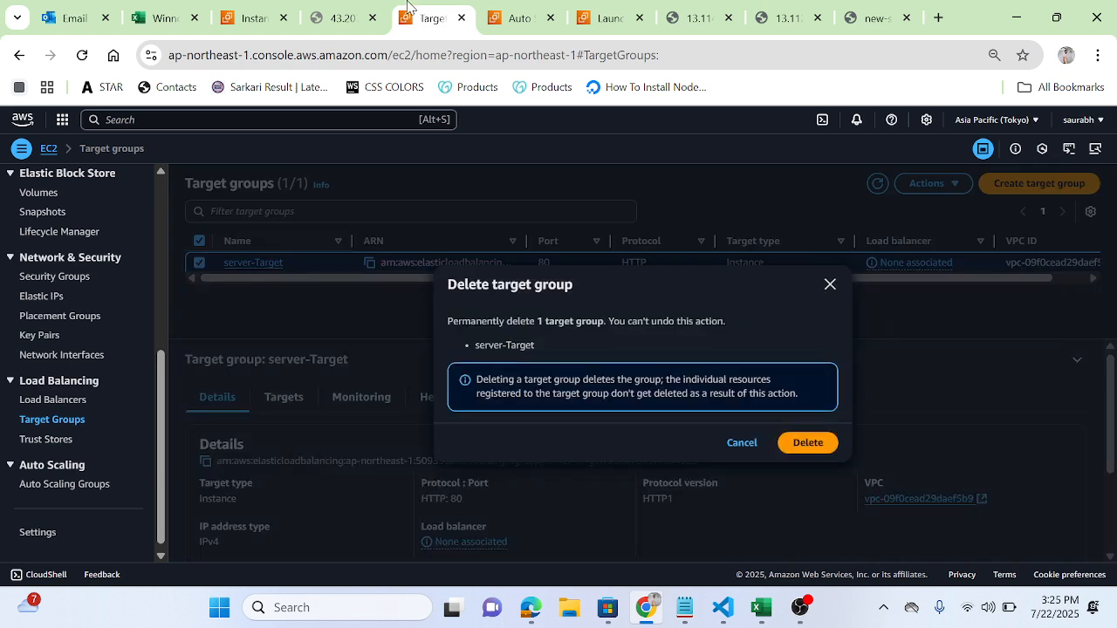